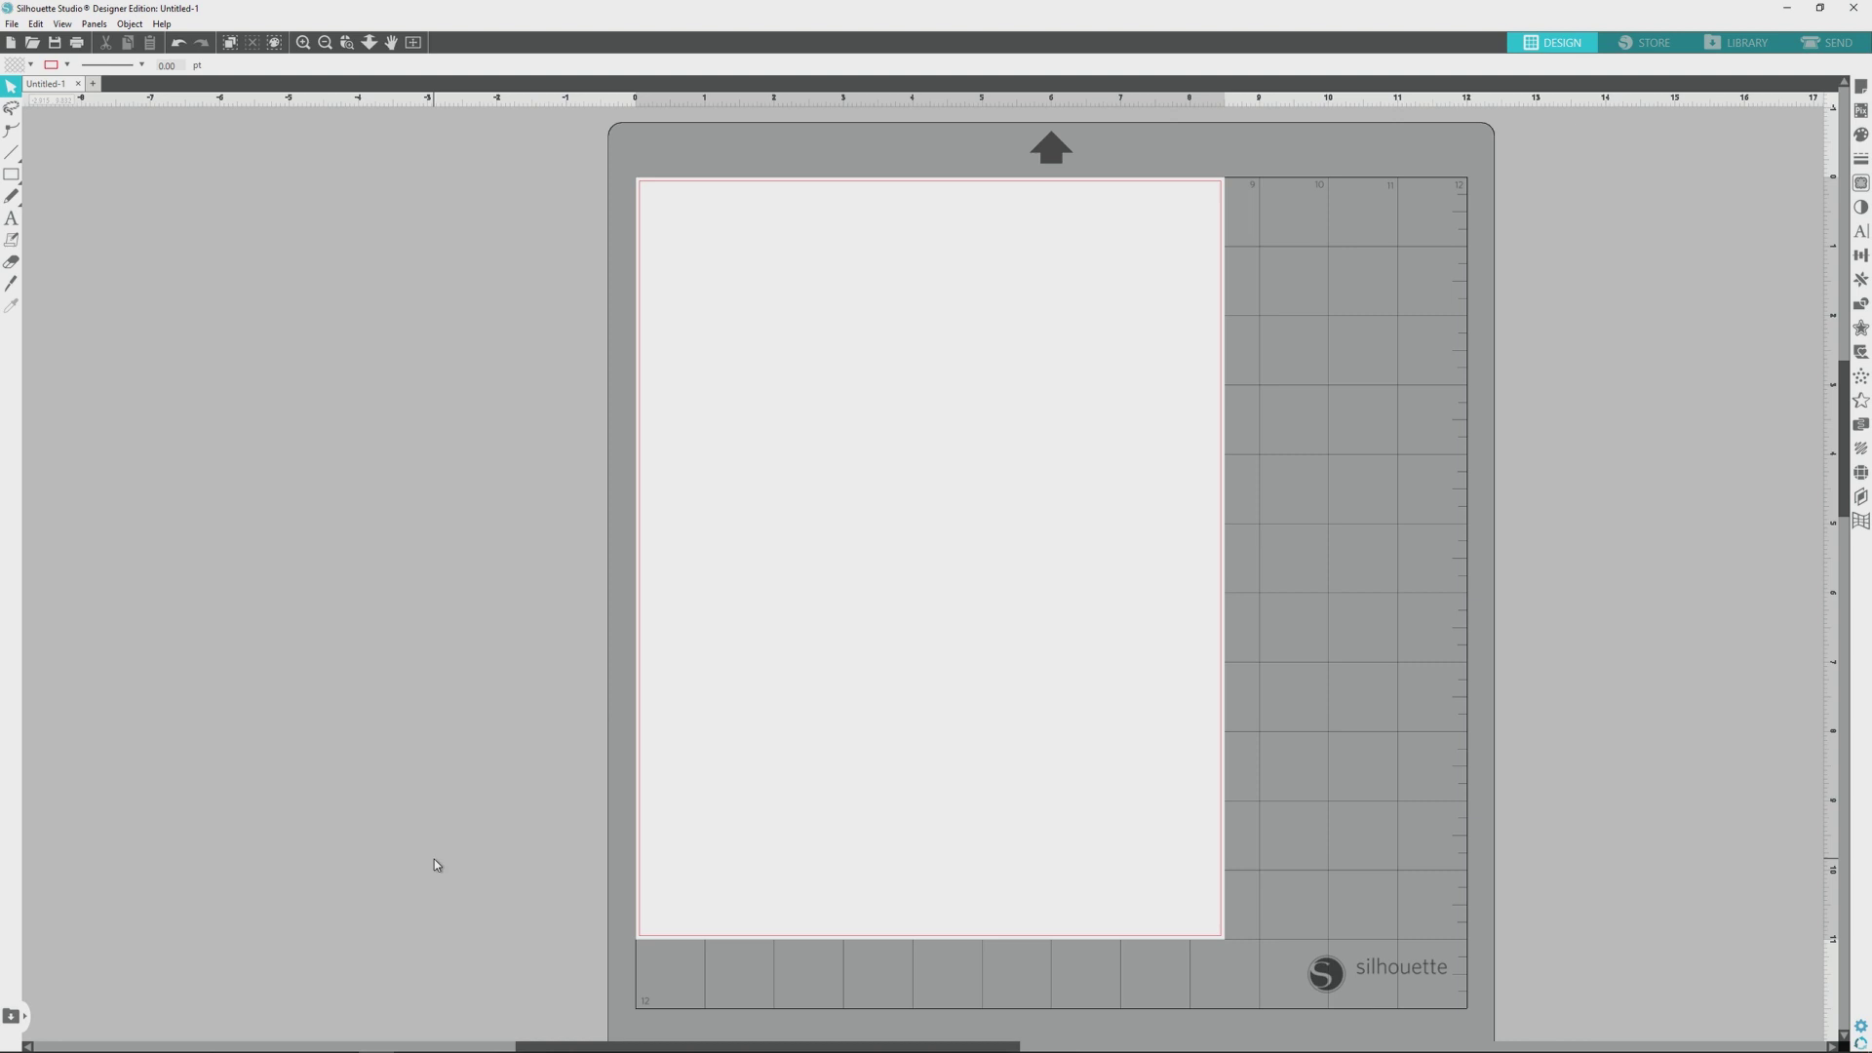
# Step: Set the Page Setup registration mark style to Type 1
pyautogui.click(1863, 88)
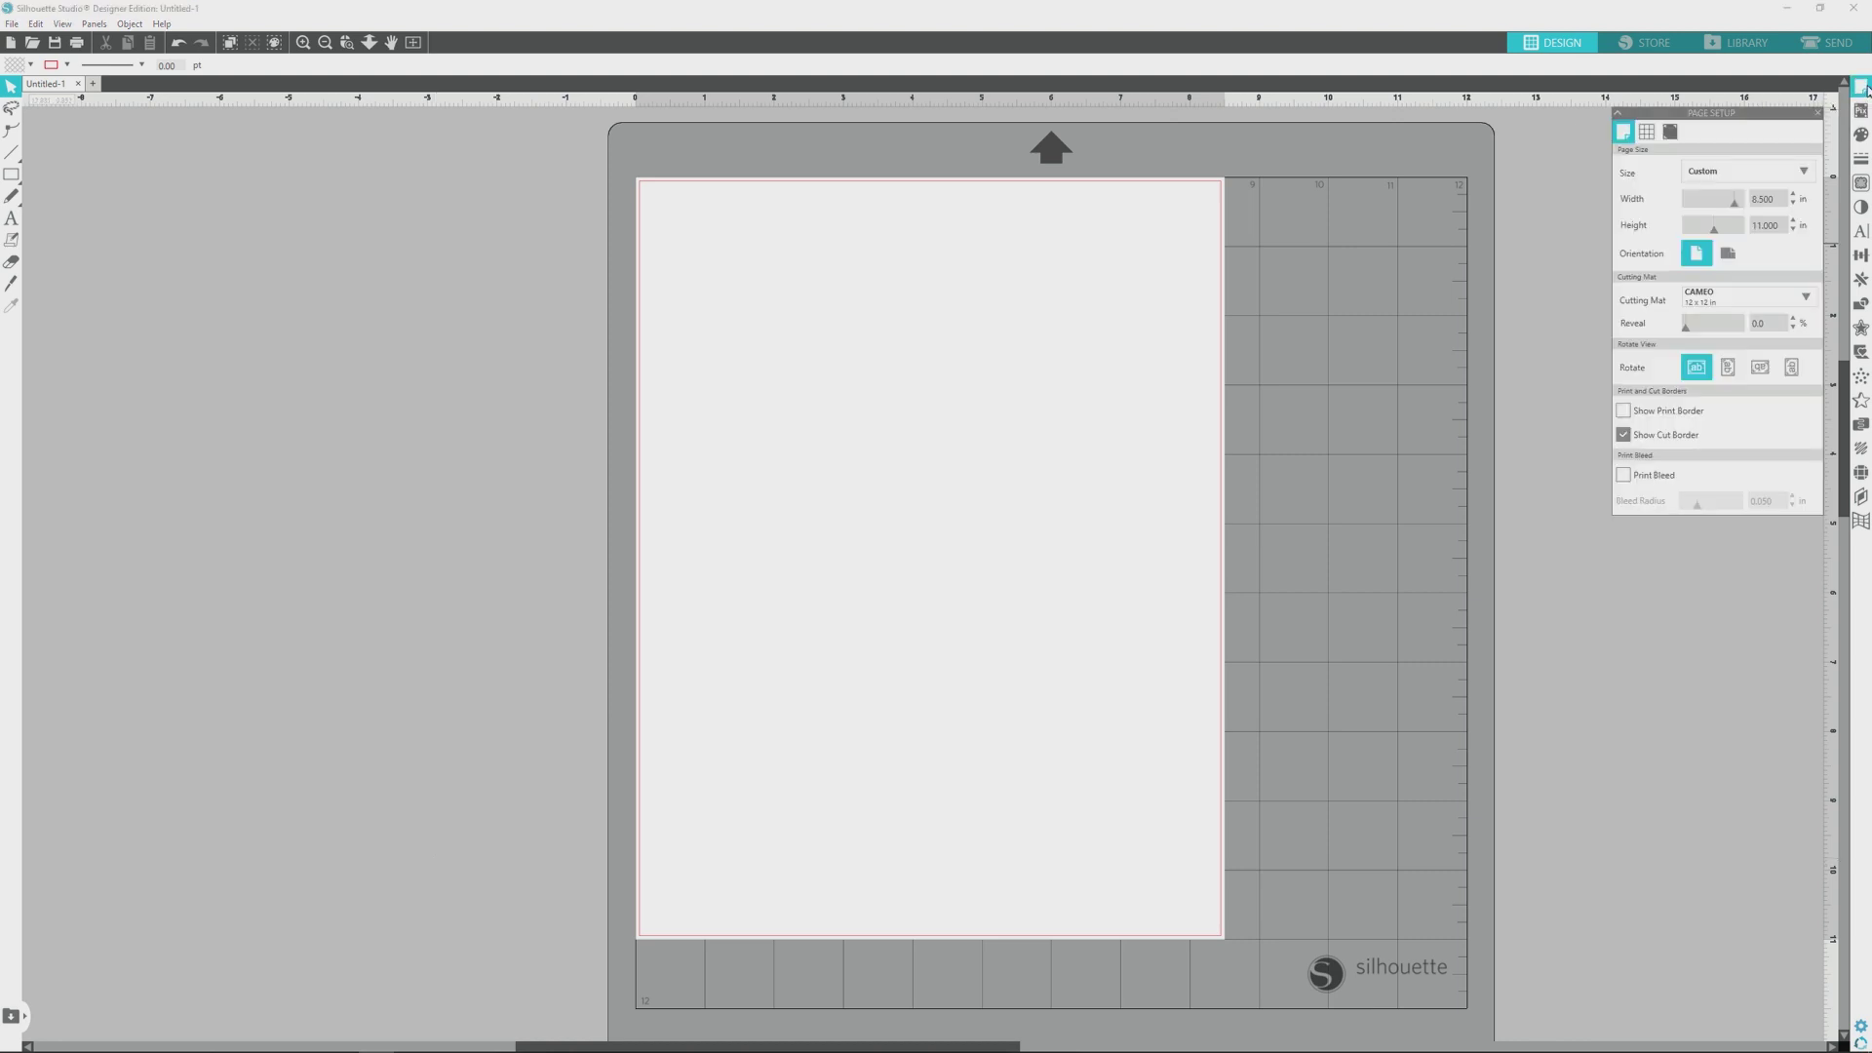
pyautogui.click(1672, 132)
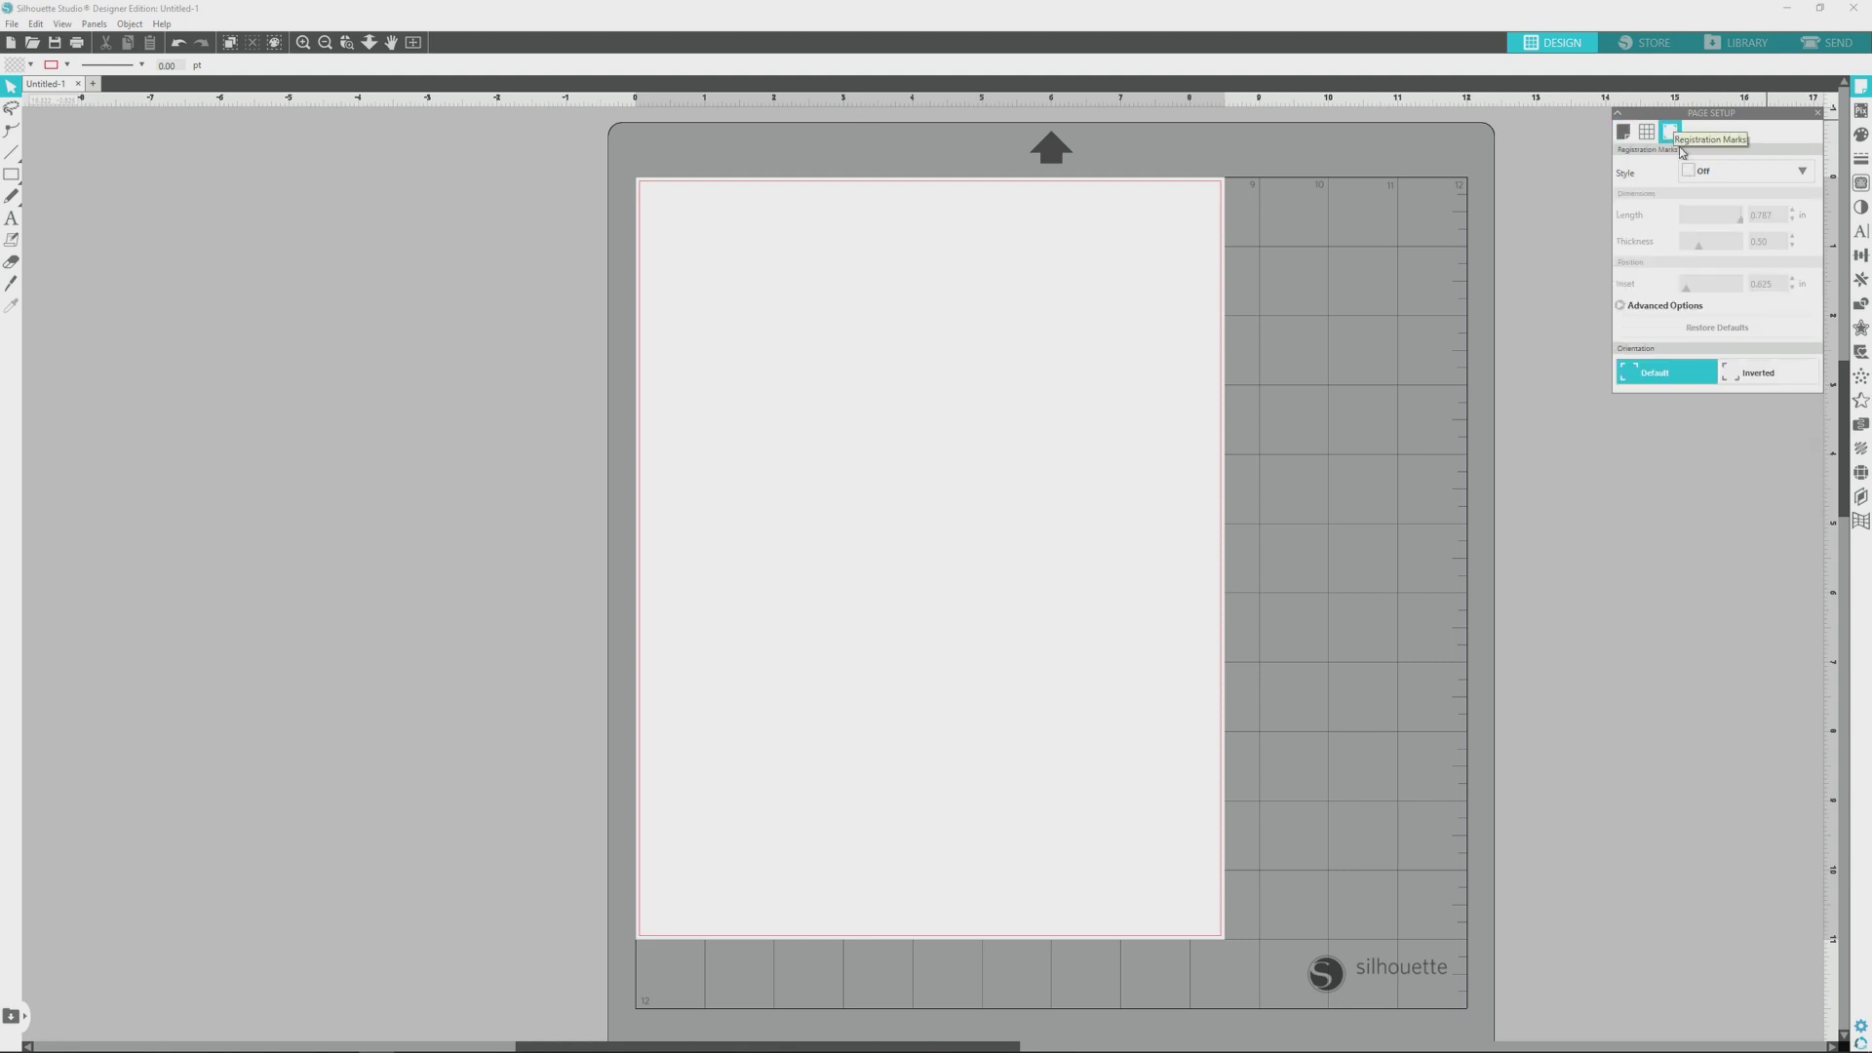
pyautogui.click(1747, 171)
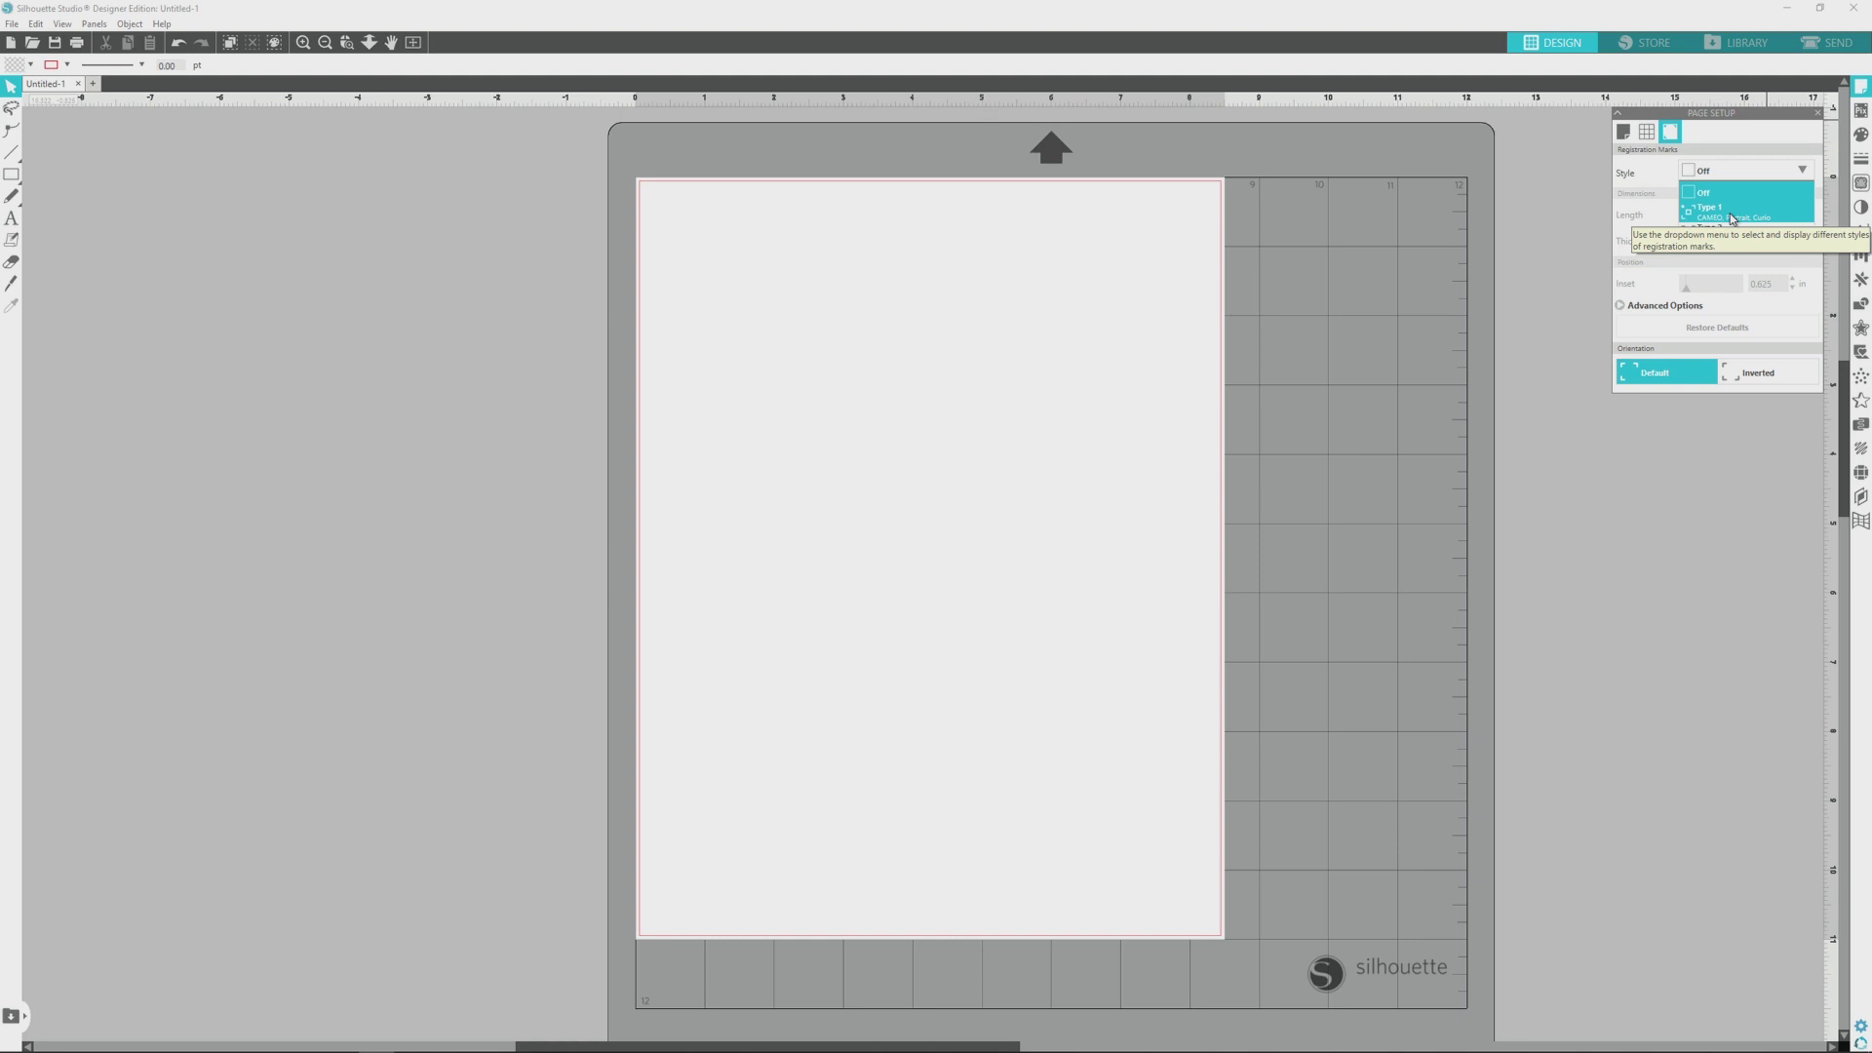
pyautogui.click(1732, 213)
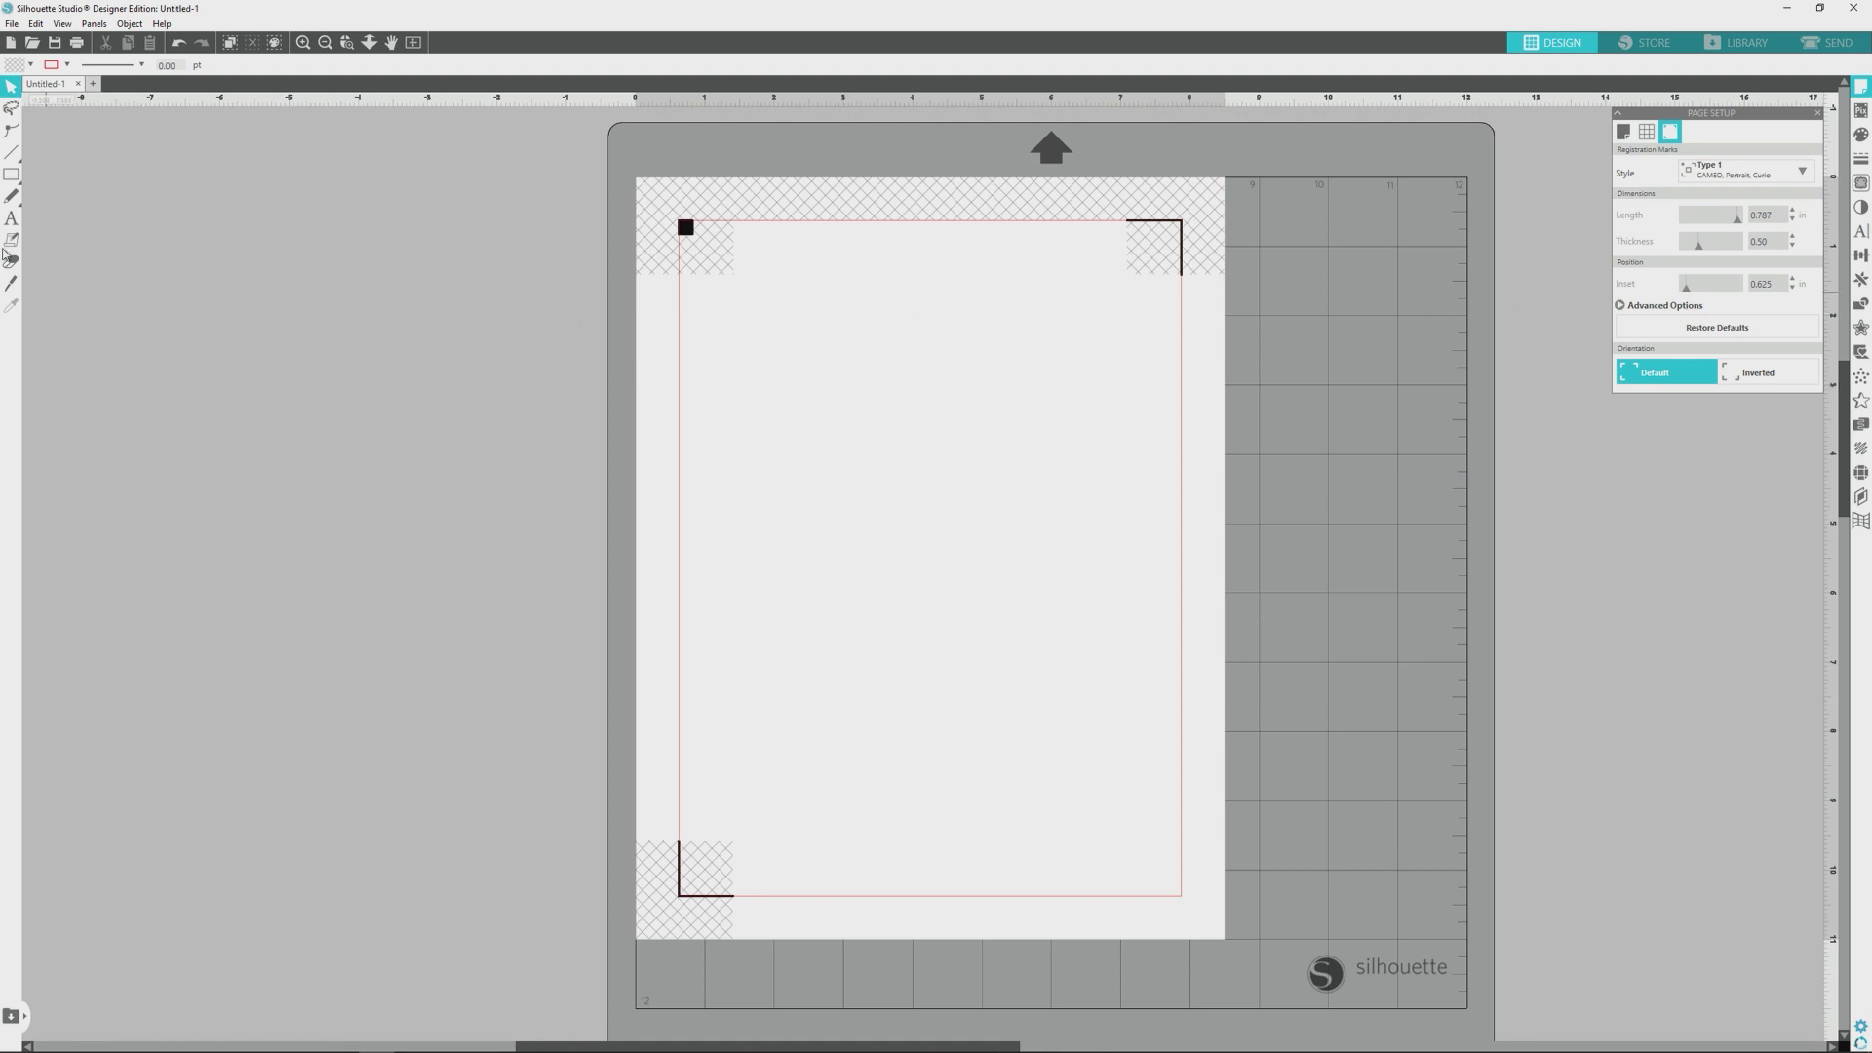
pyautogui.moveTo(10, 174)
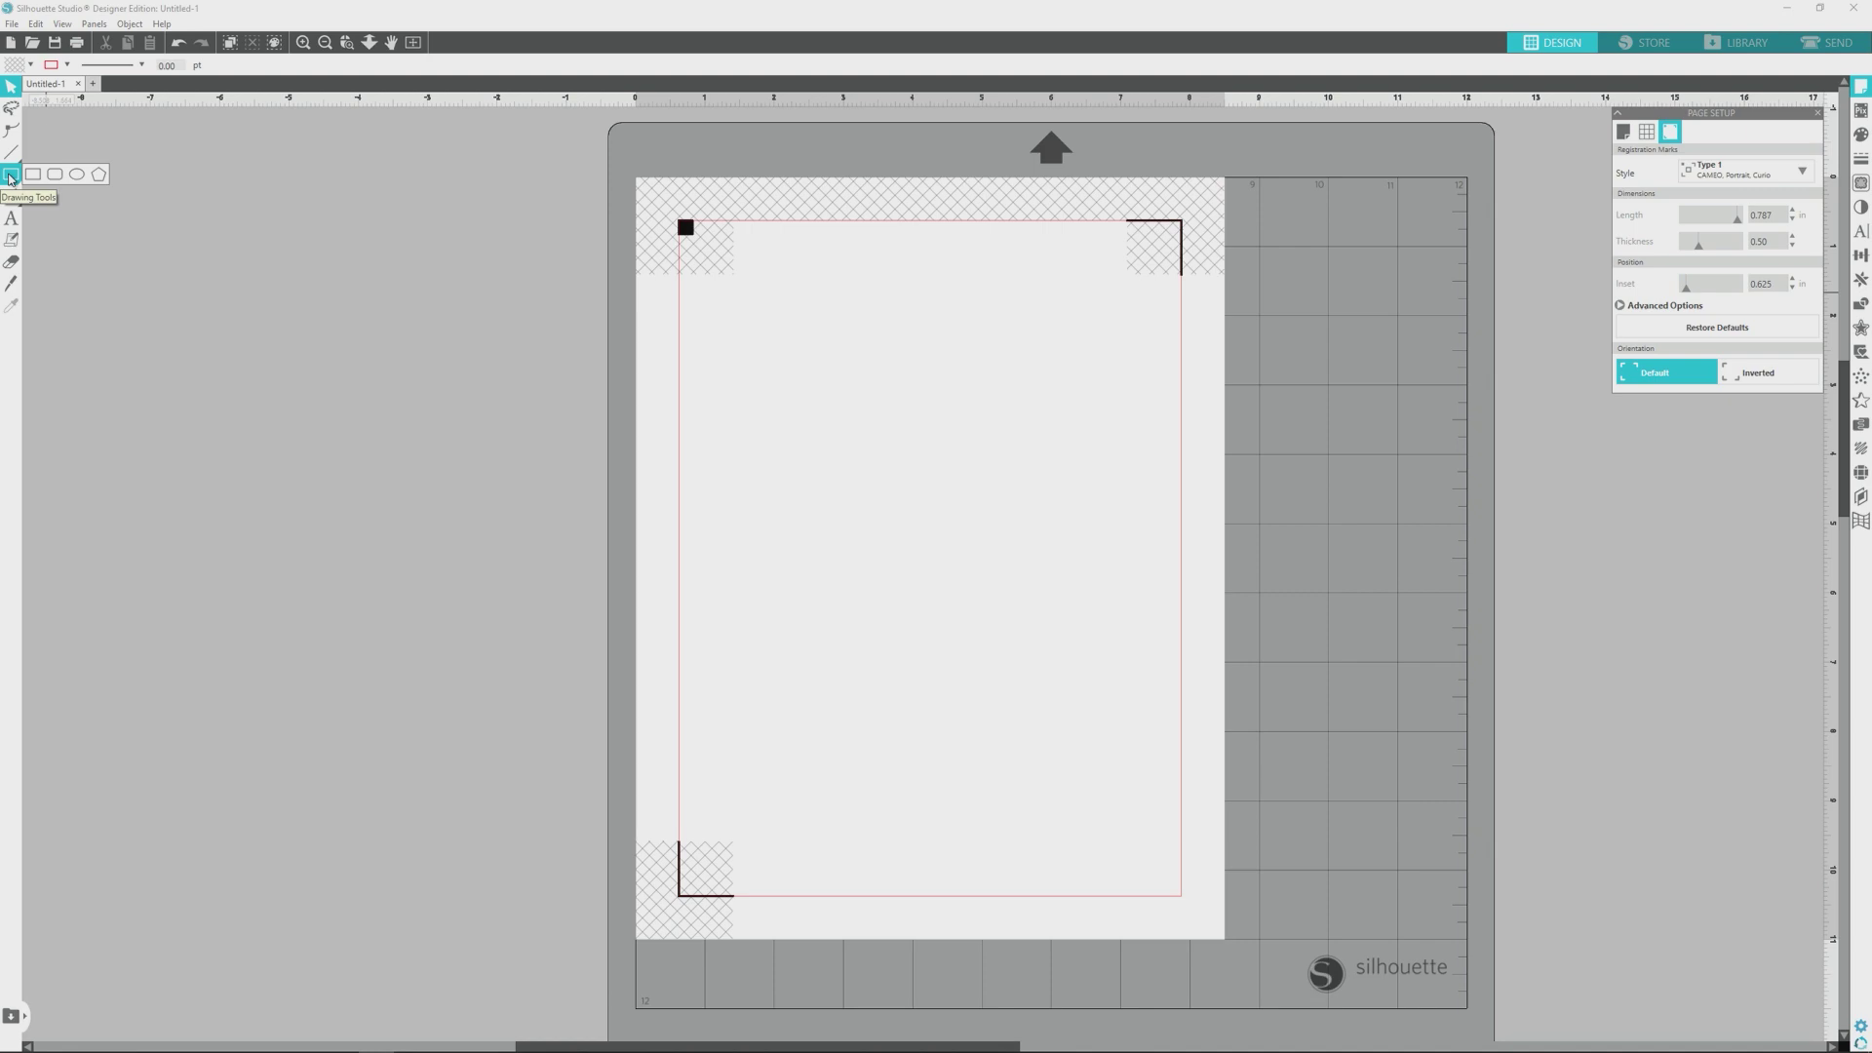
# Step: Draw a roughly 3.9 × 4.6 in rectangle at the page's upper left
pyautogui.click(10, 177)
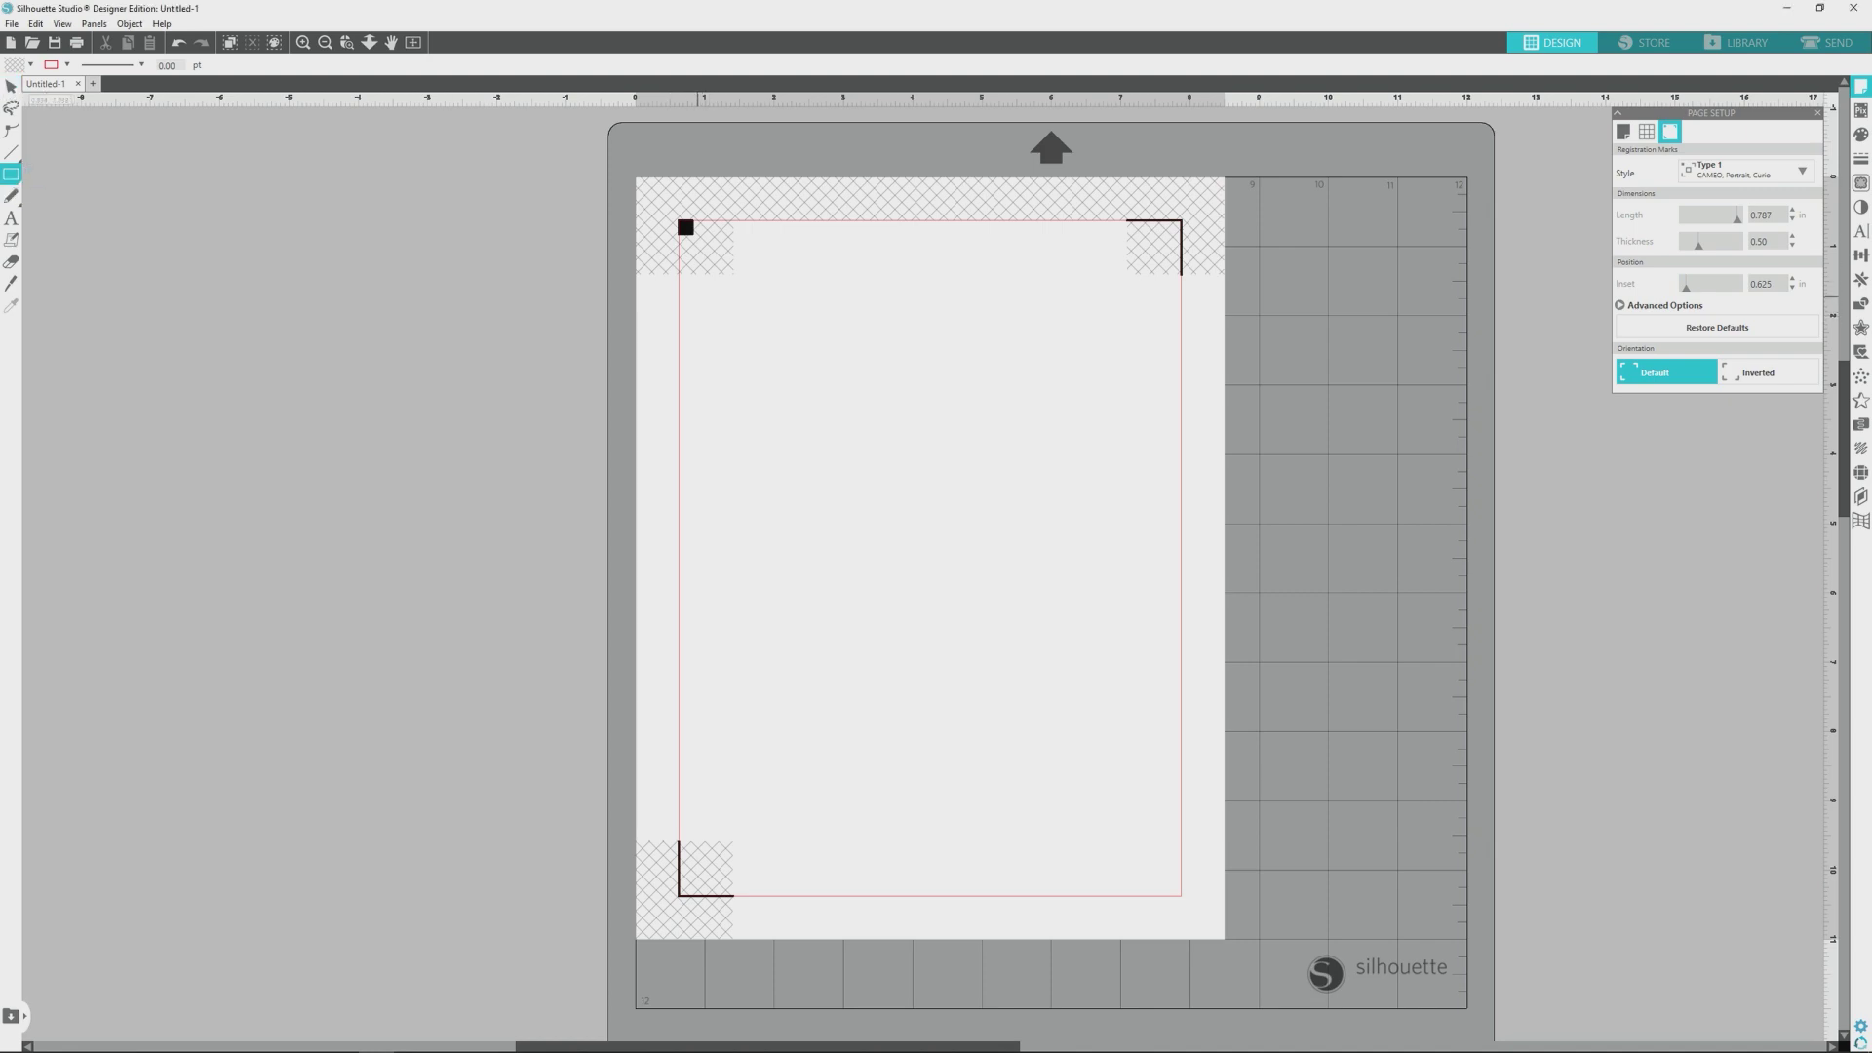
pyautogui.moveTo(698, 297); pyautogui.dragTo(953, 634)
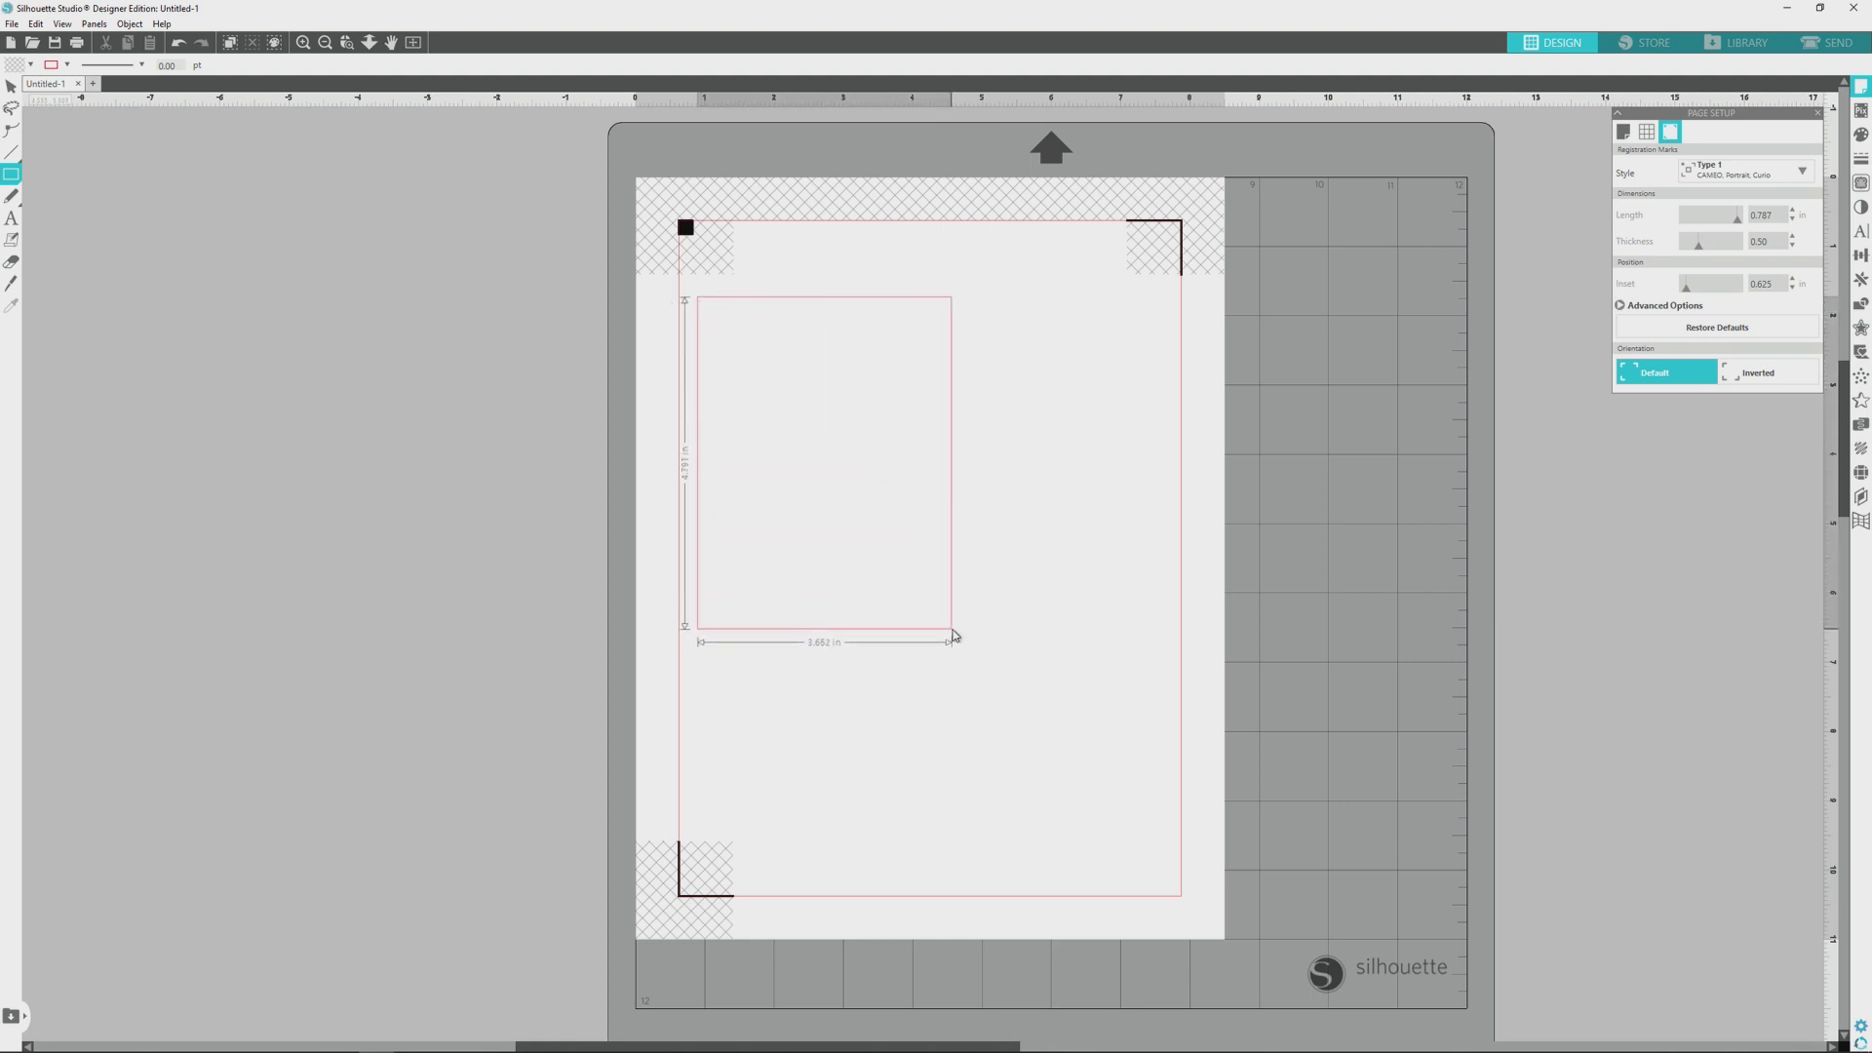
pyautogui.moveTo(954, 632); pyautogui.dragTo(967, 616)
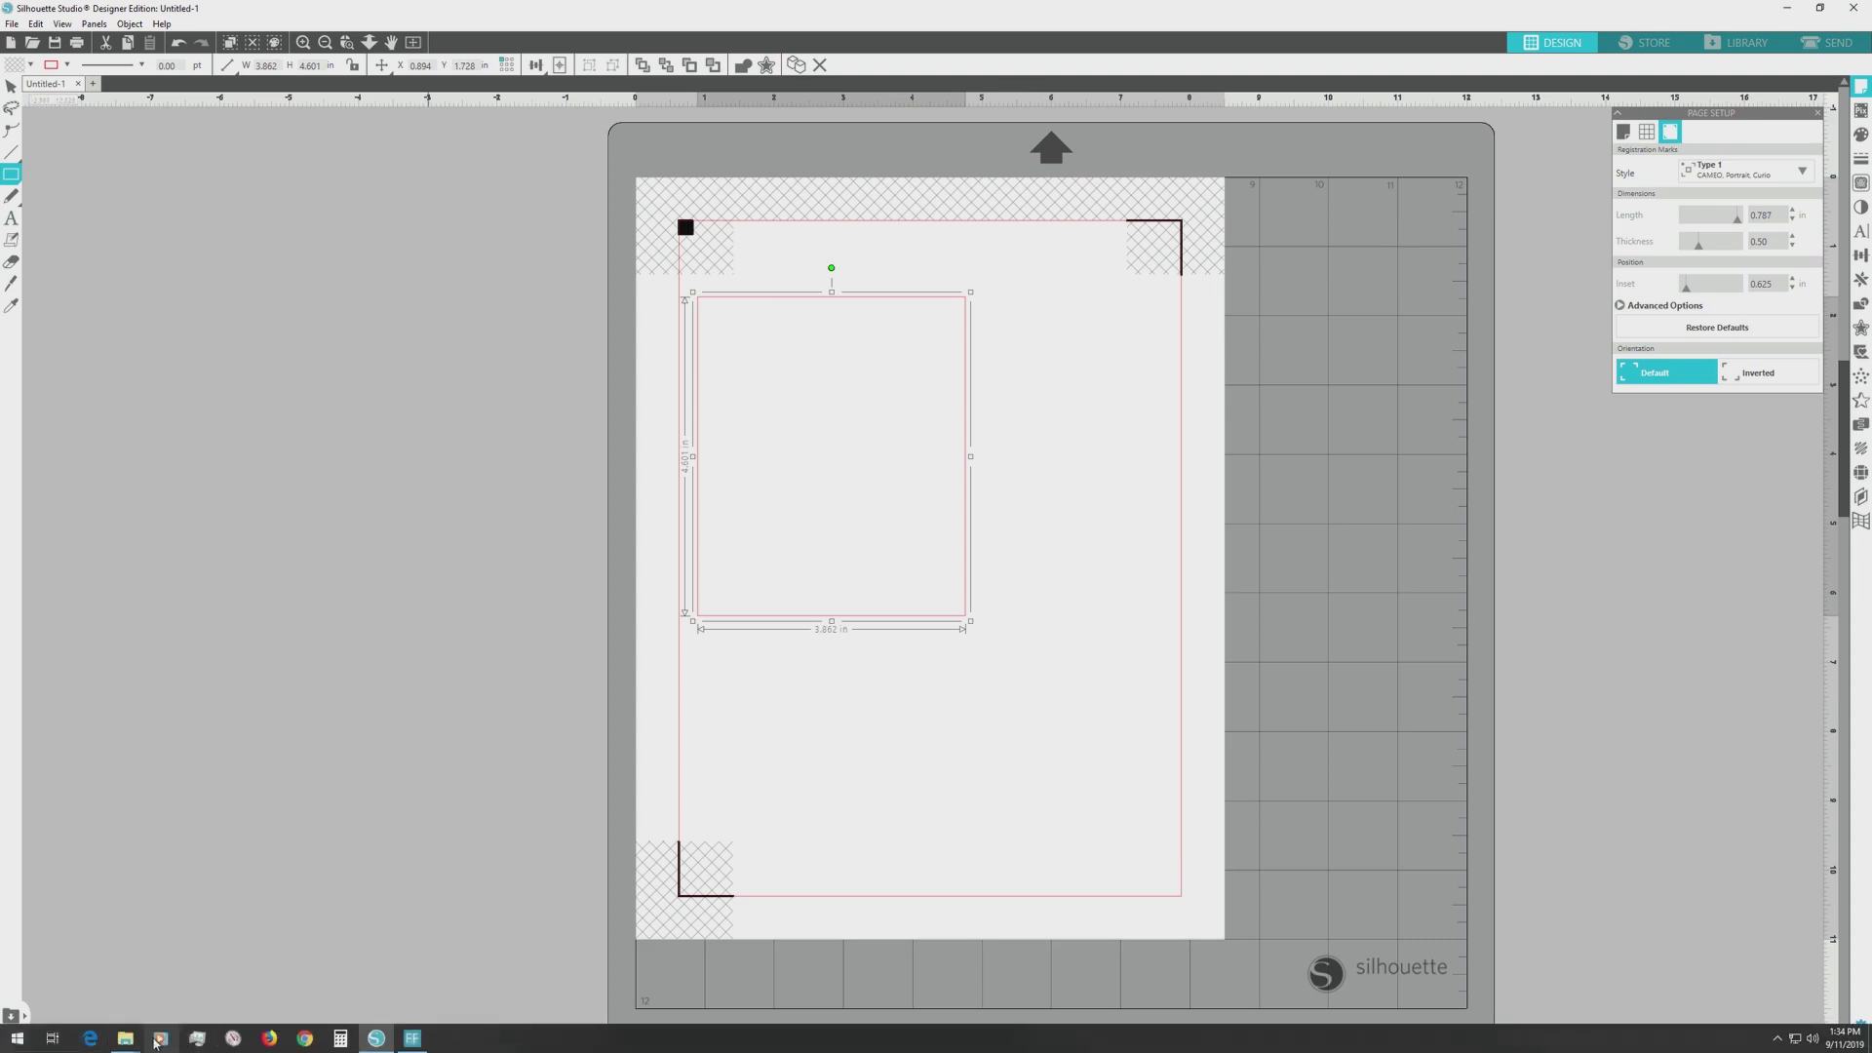
# Step: Pattern-fill the rectangle by dropping kbecca_autumn_plaid_paper_01 onto it from Explorer
pyautogui.click(234, 966)
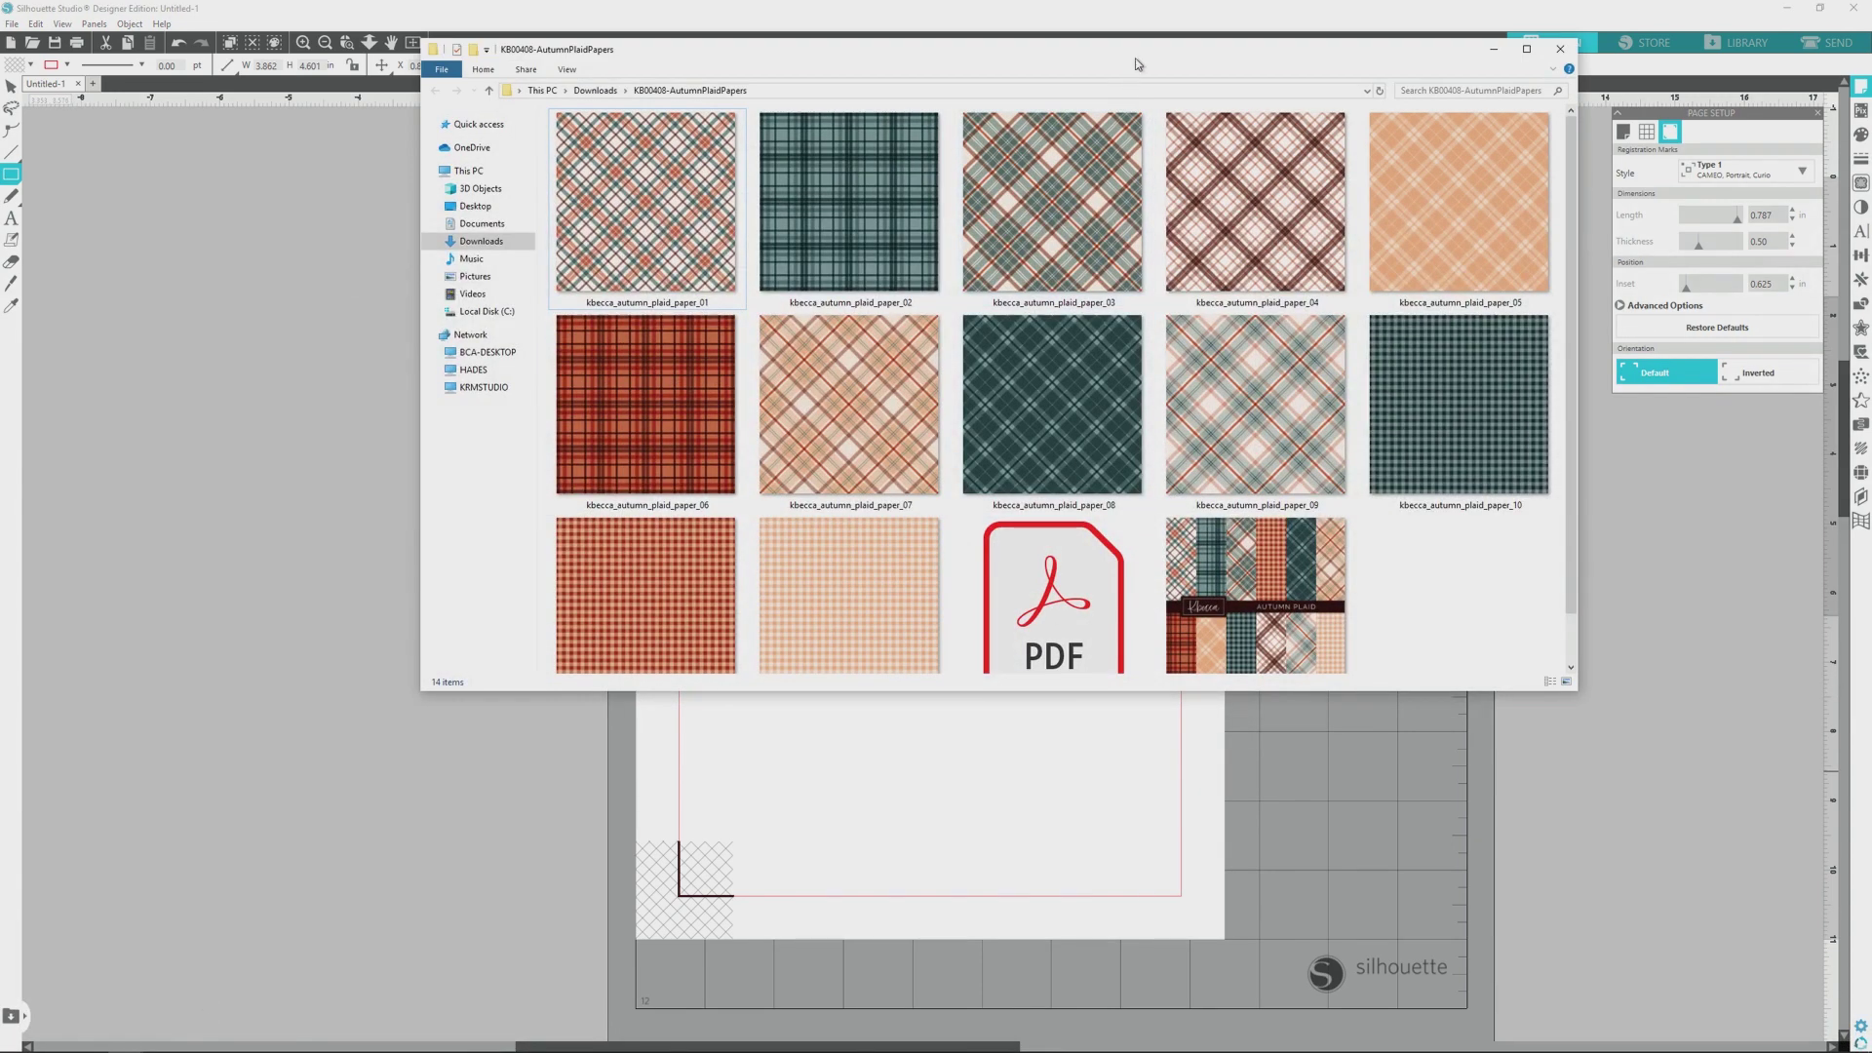
pyautogui.moveTo(1136, 57)
pyautogui.mouseDown()
pyautogui.moveTo(945, 242)
pyautogui.moveTo(1413, 458)
pyautogui.mouseUp()
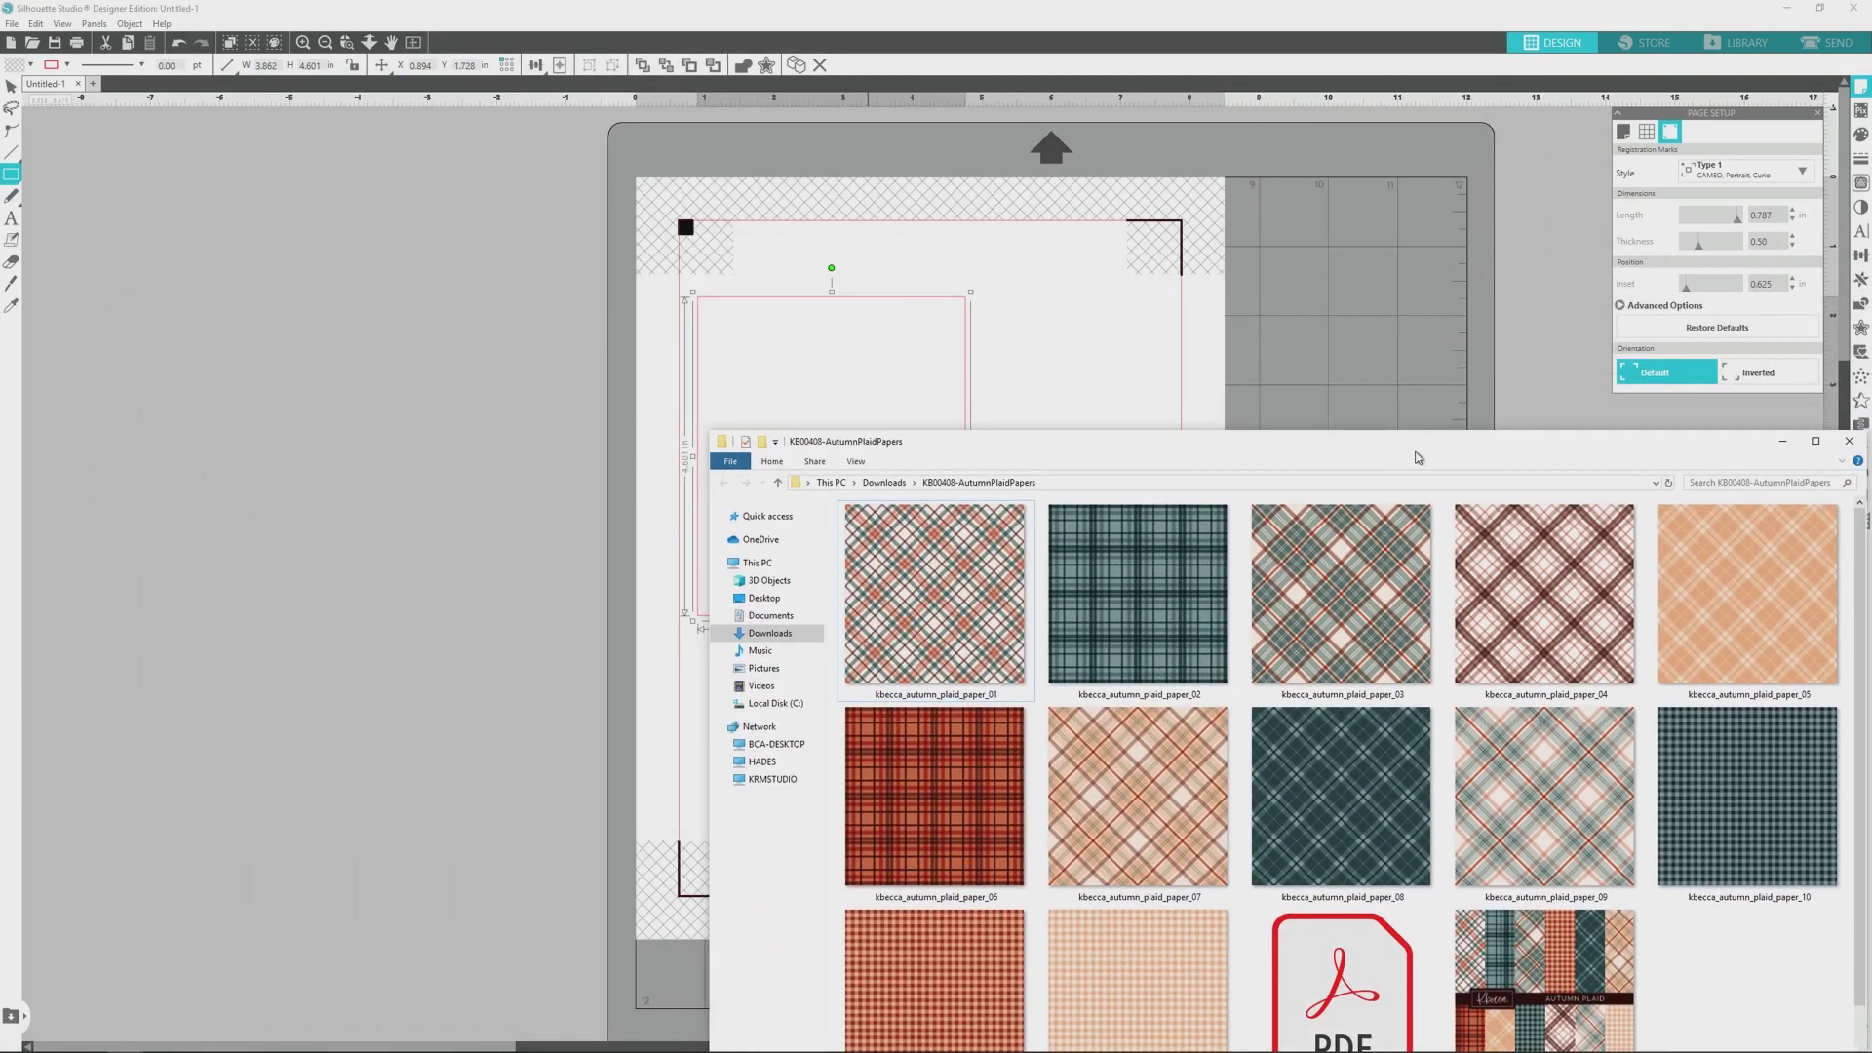
pyautogui.click(998, 599)
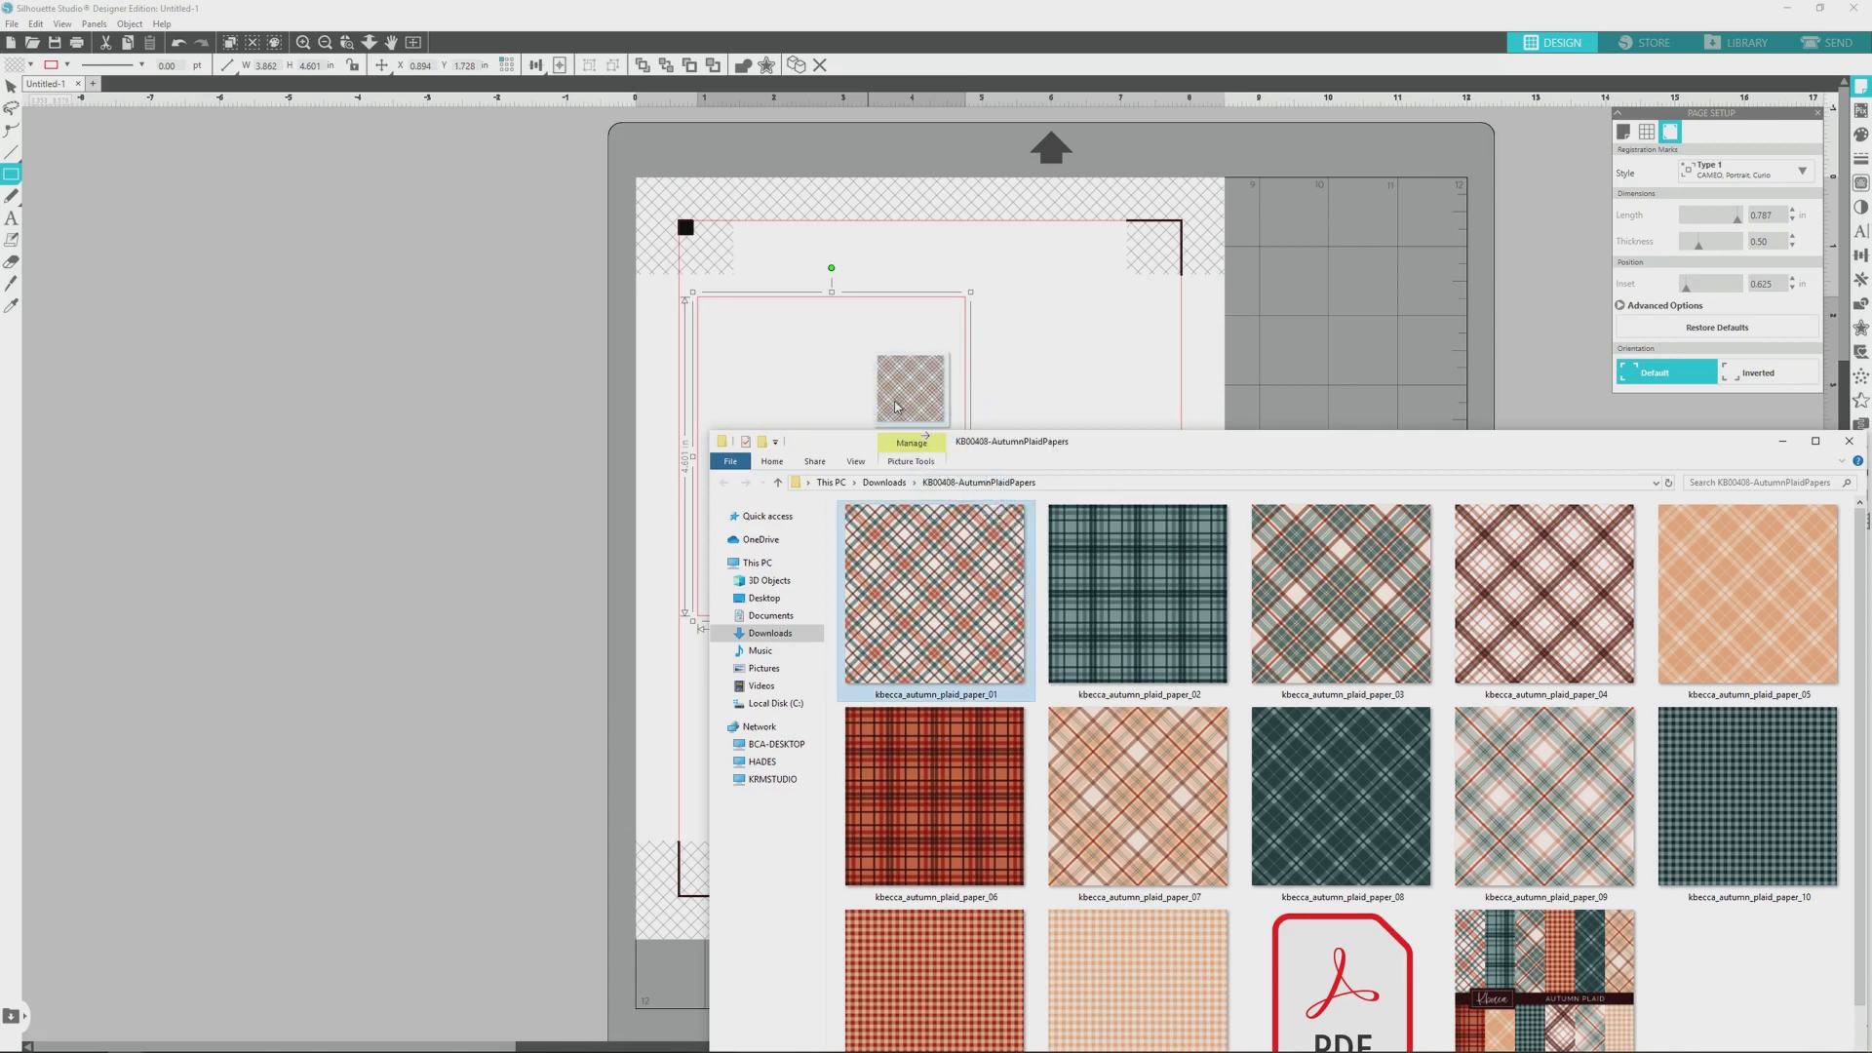
pyautogui.moveTo(997, 601); pyautogui.dragTo(896, 406)
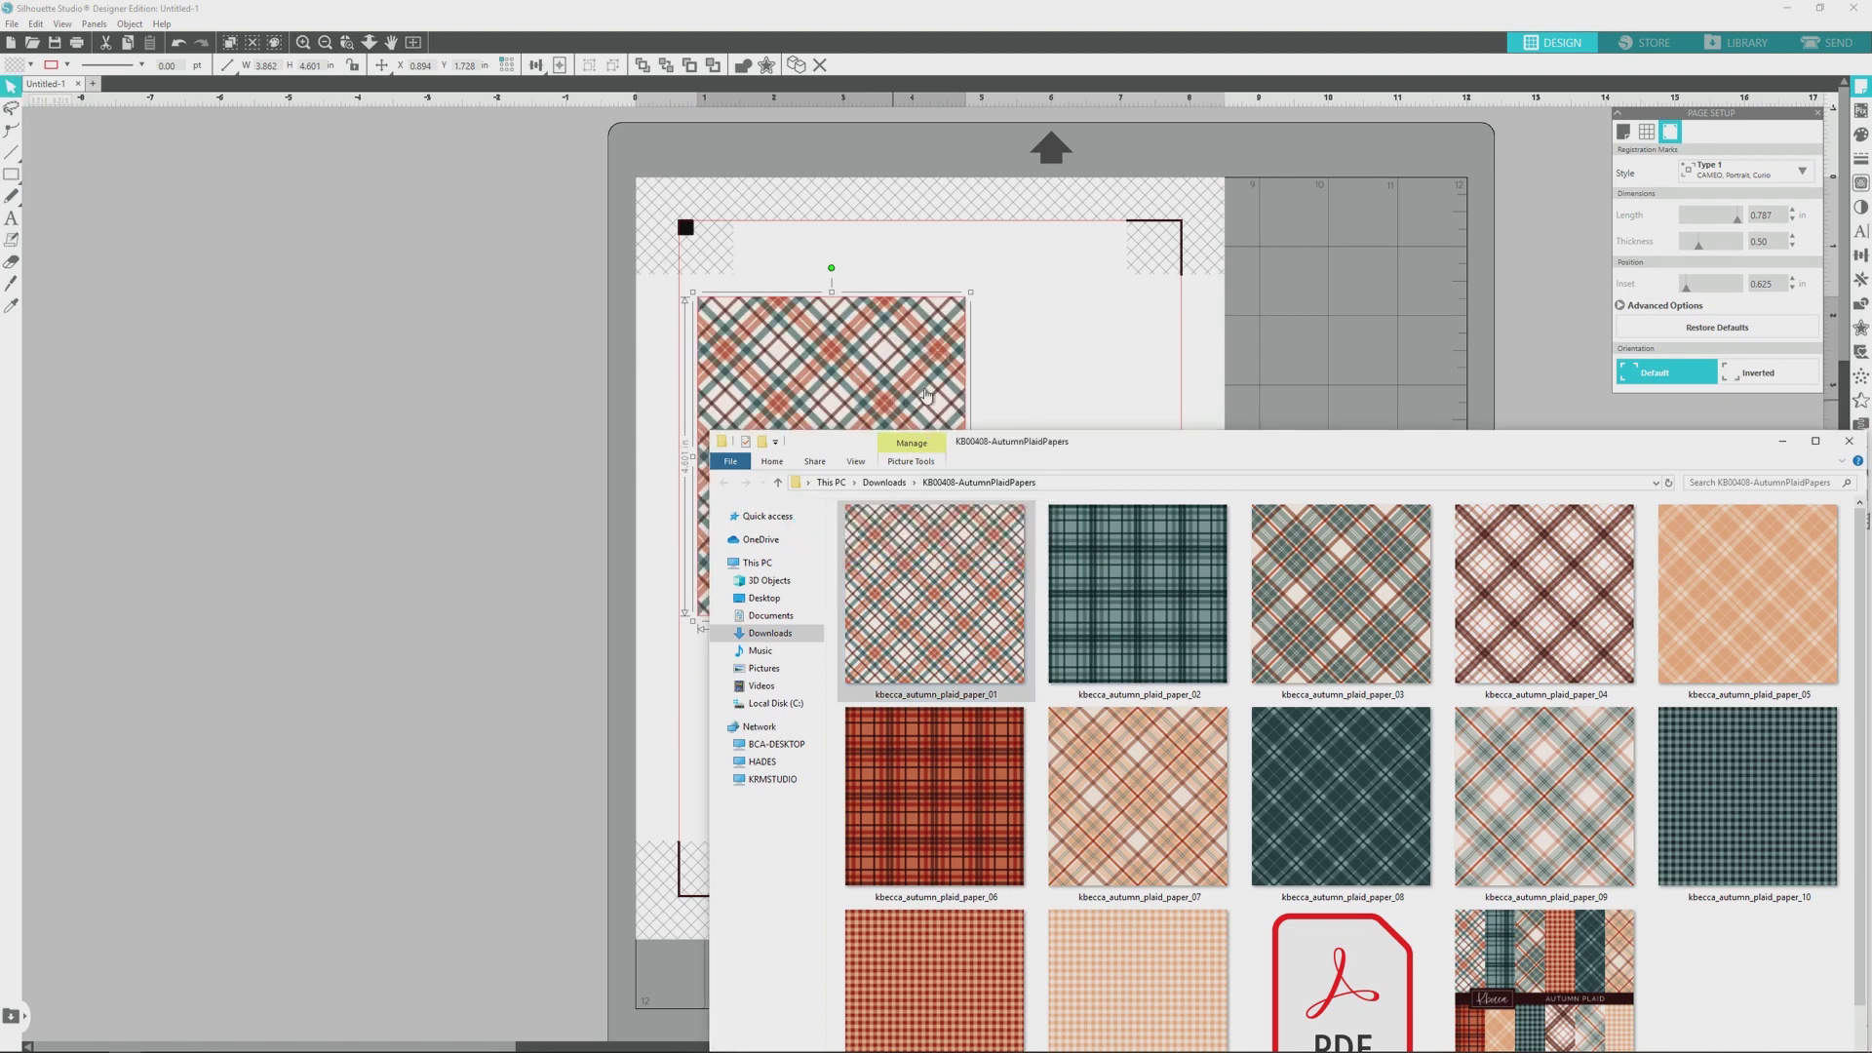
pyautogui.click(1068, 364)
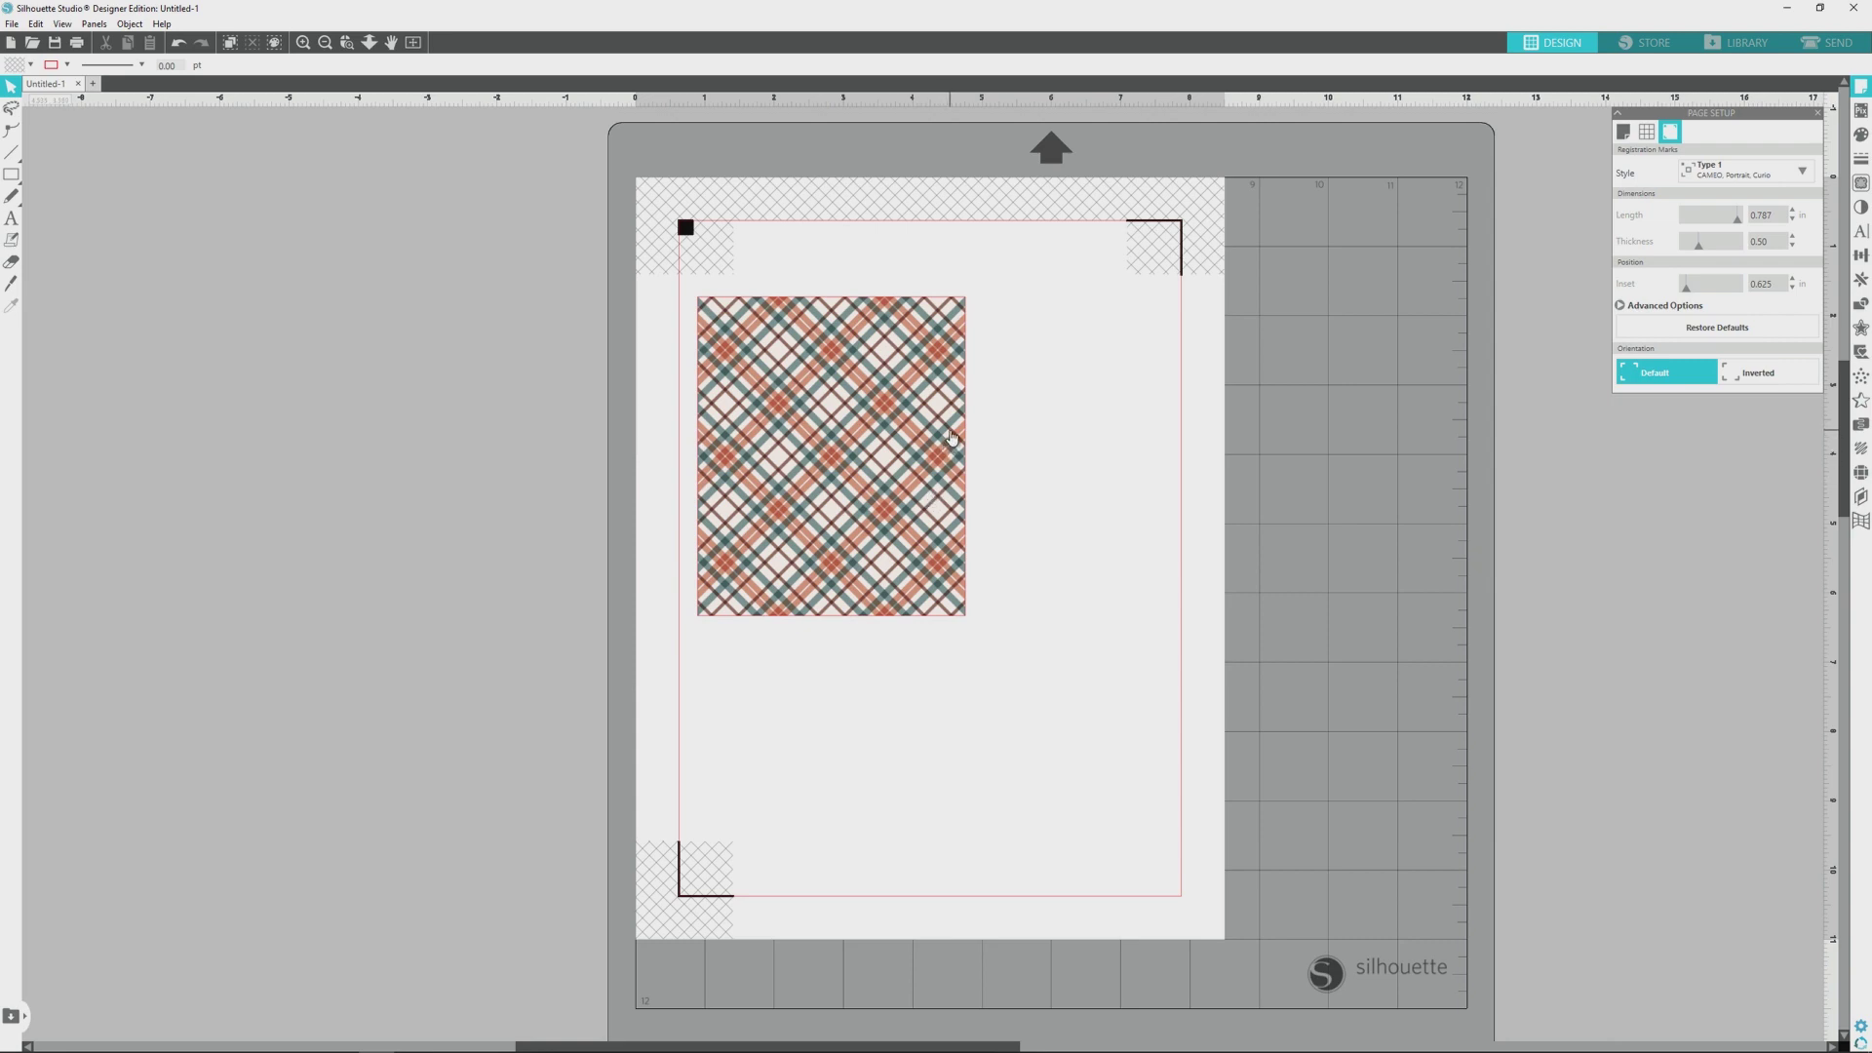
# Step: Place the text SAMPLE in ChunkFive below the plaid rectangle and select it
pyautogui.click(1860, 231)
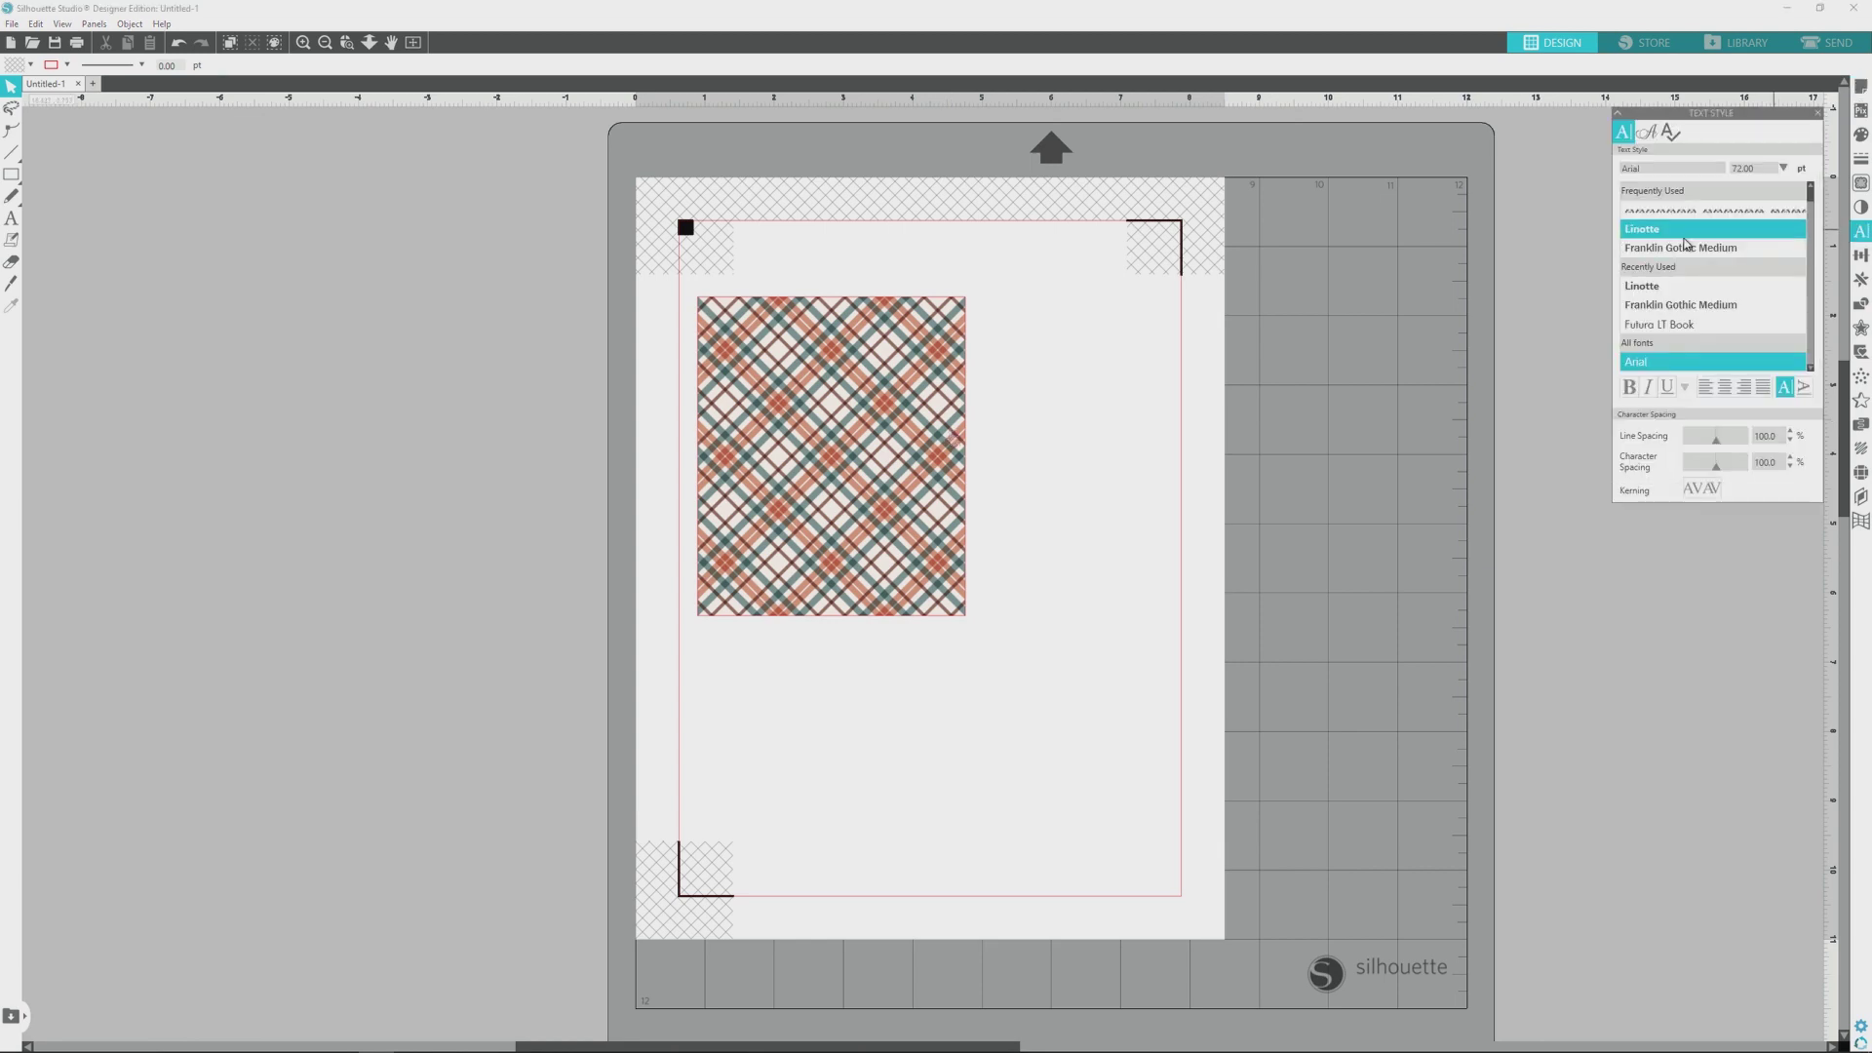
pyautogui.scroll(-3, 1721, 278)
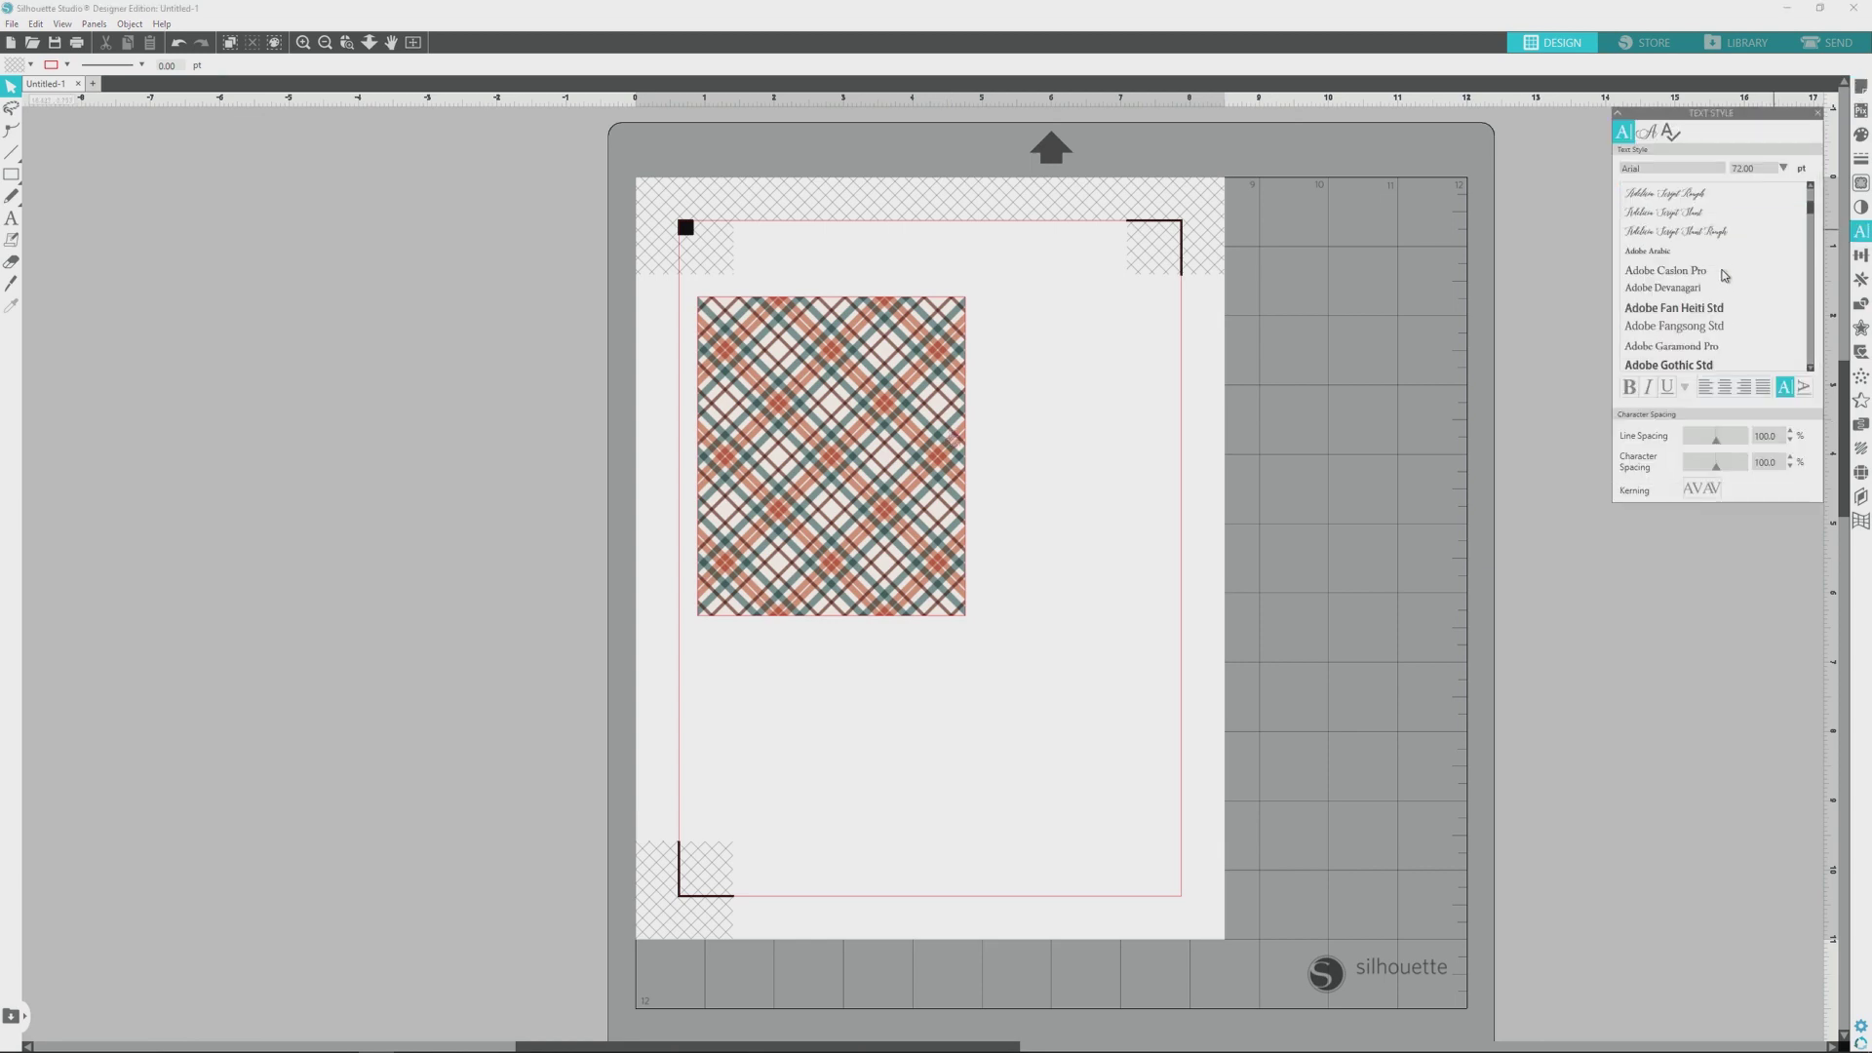
pyautogui.scroll(-3, 1722, 278)
pyautogui.scroll(-3, 1722, 275)
pyautogui.scroll(-3, 1722, 272)
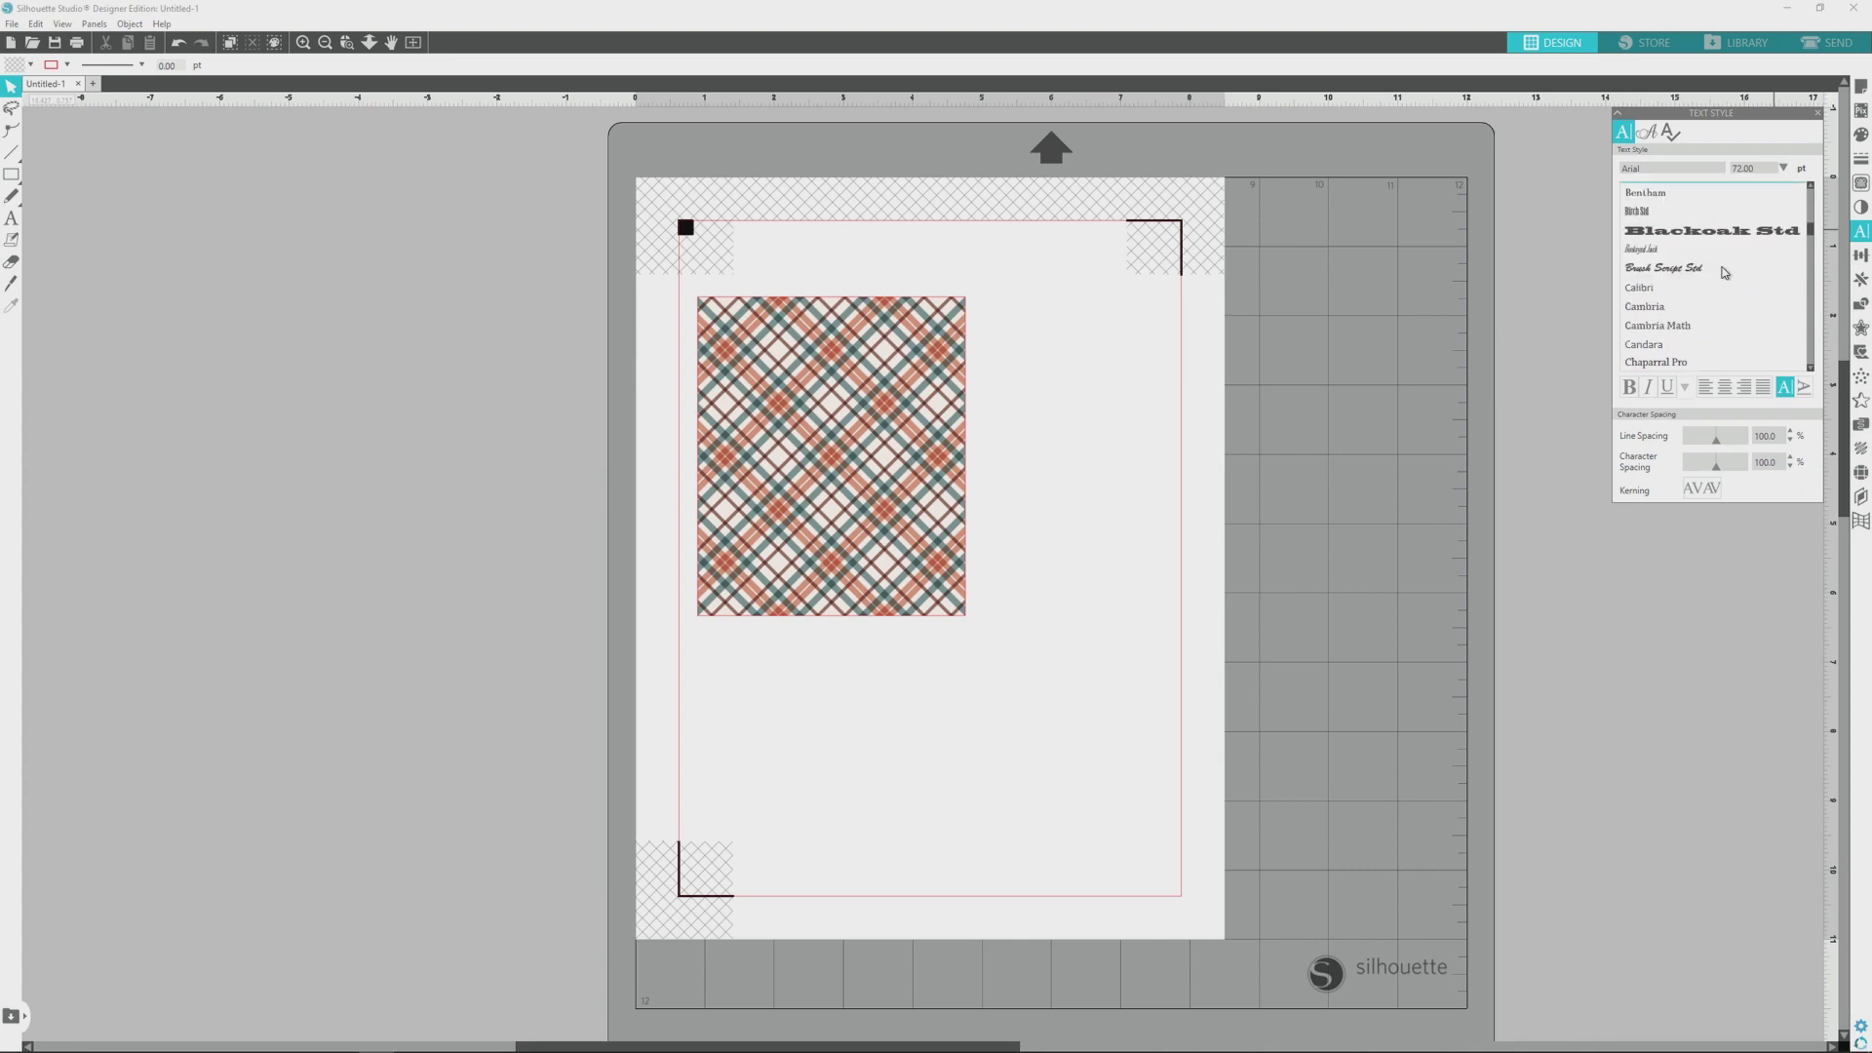
pyautogui.click(1676, 275)
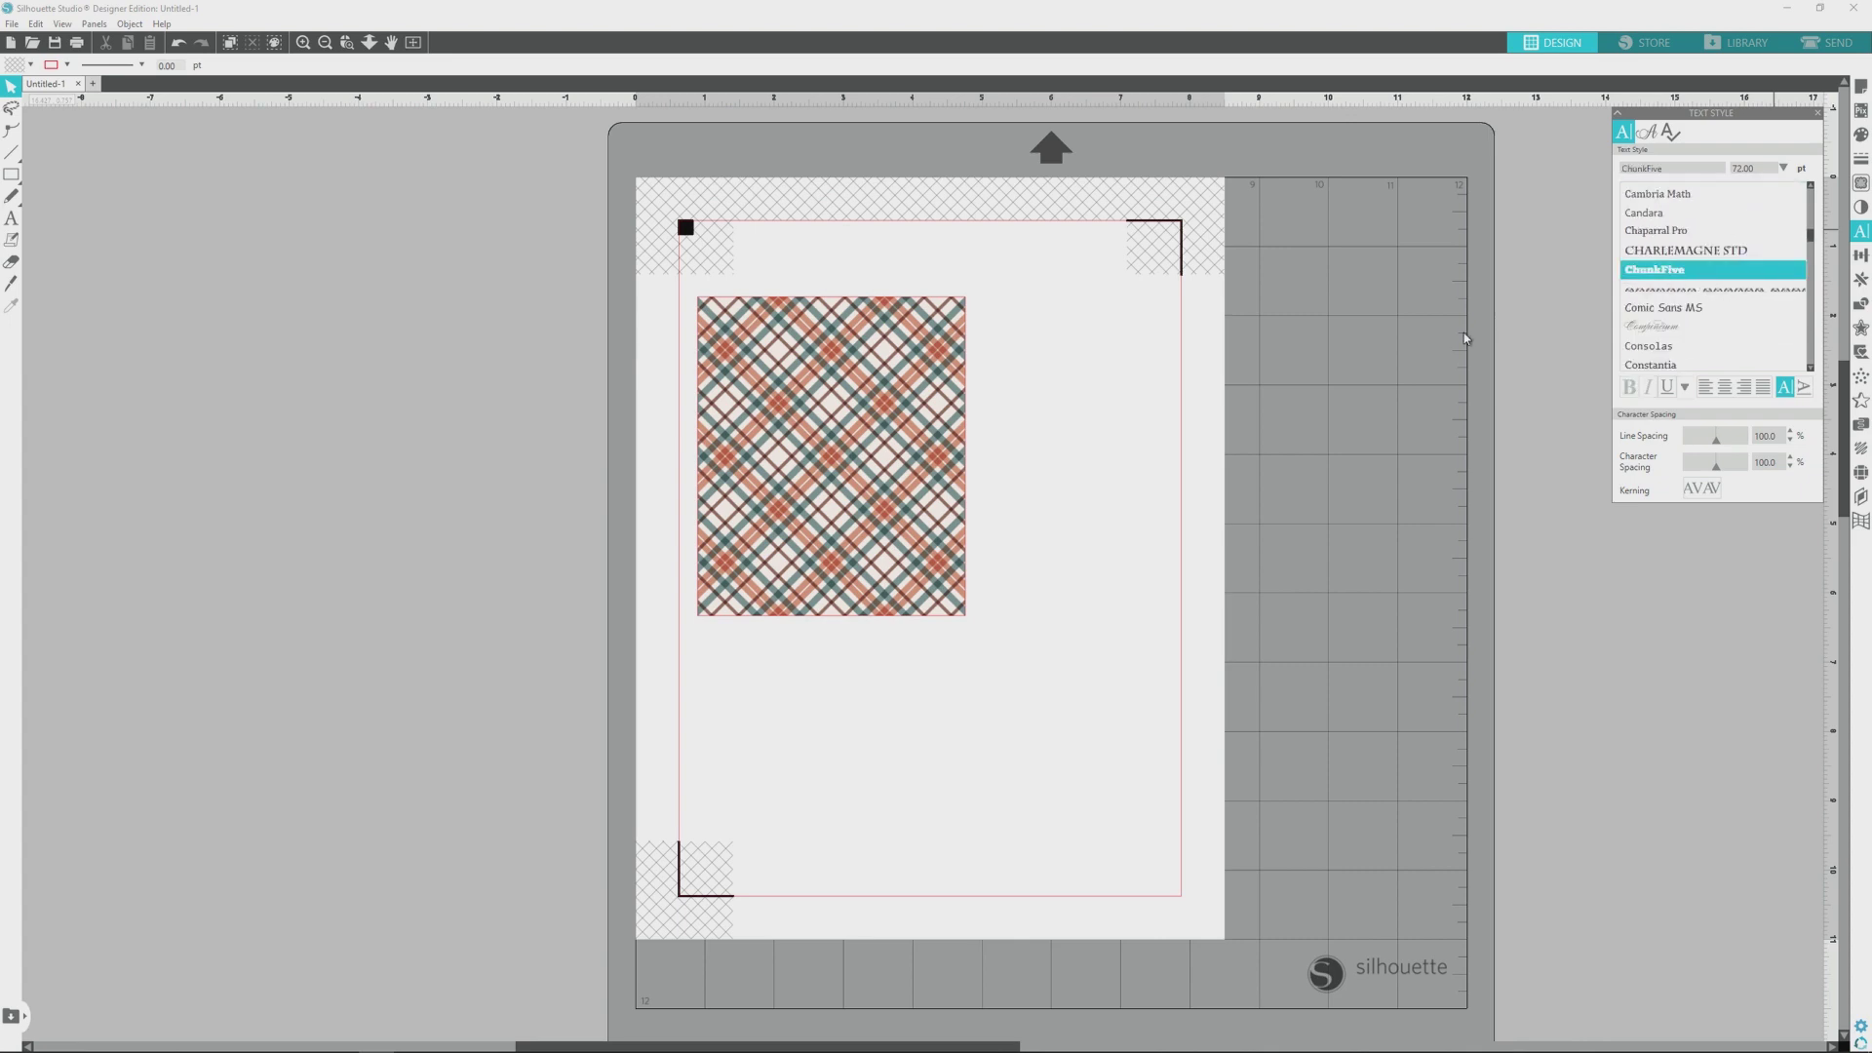
pyautogui.click(734, 687)
pyautogui.write('SAMPLE')
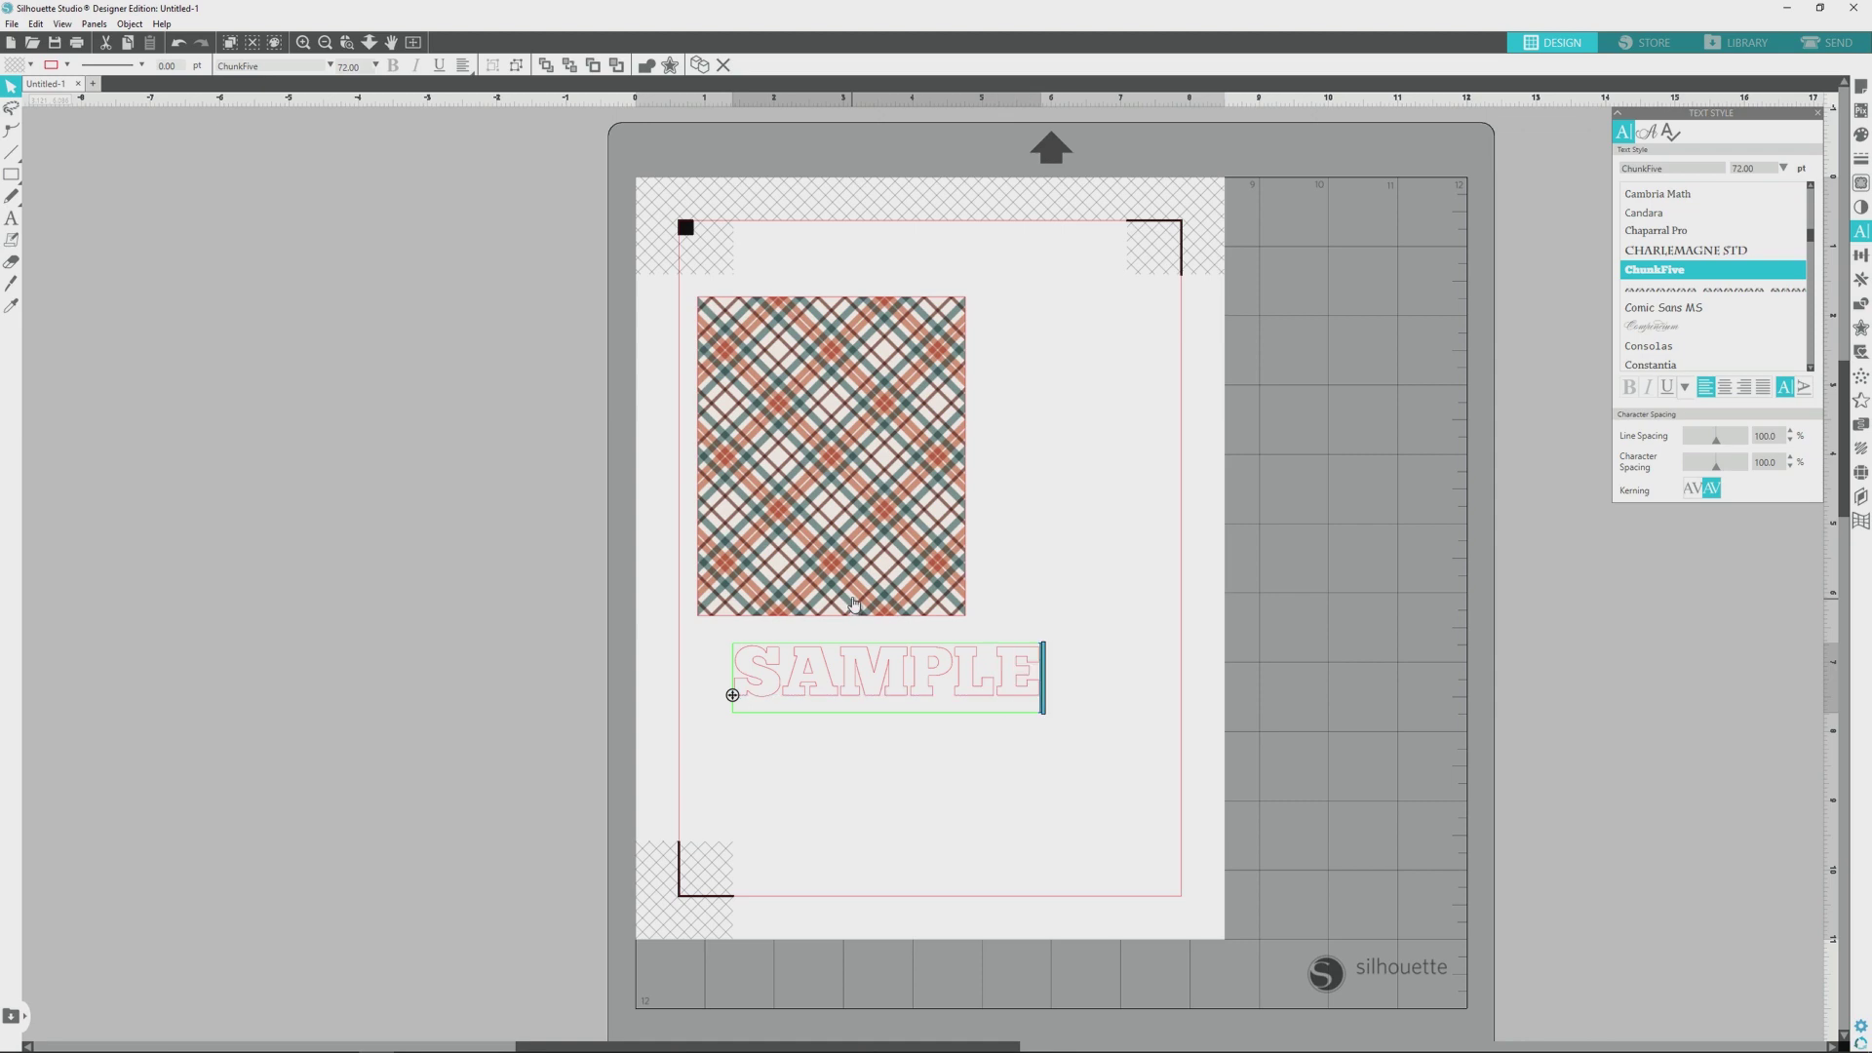
pyautogui.click(813, 742)
pyautogui.click(802, 694)
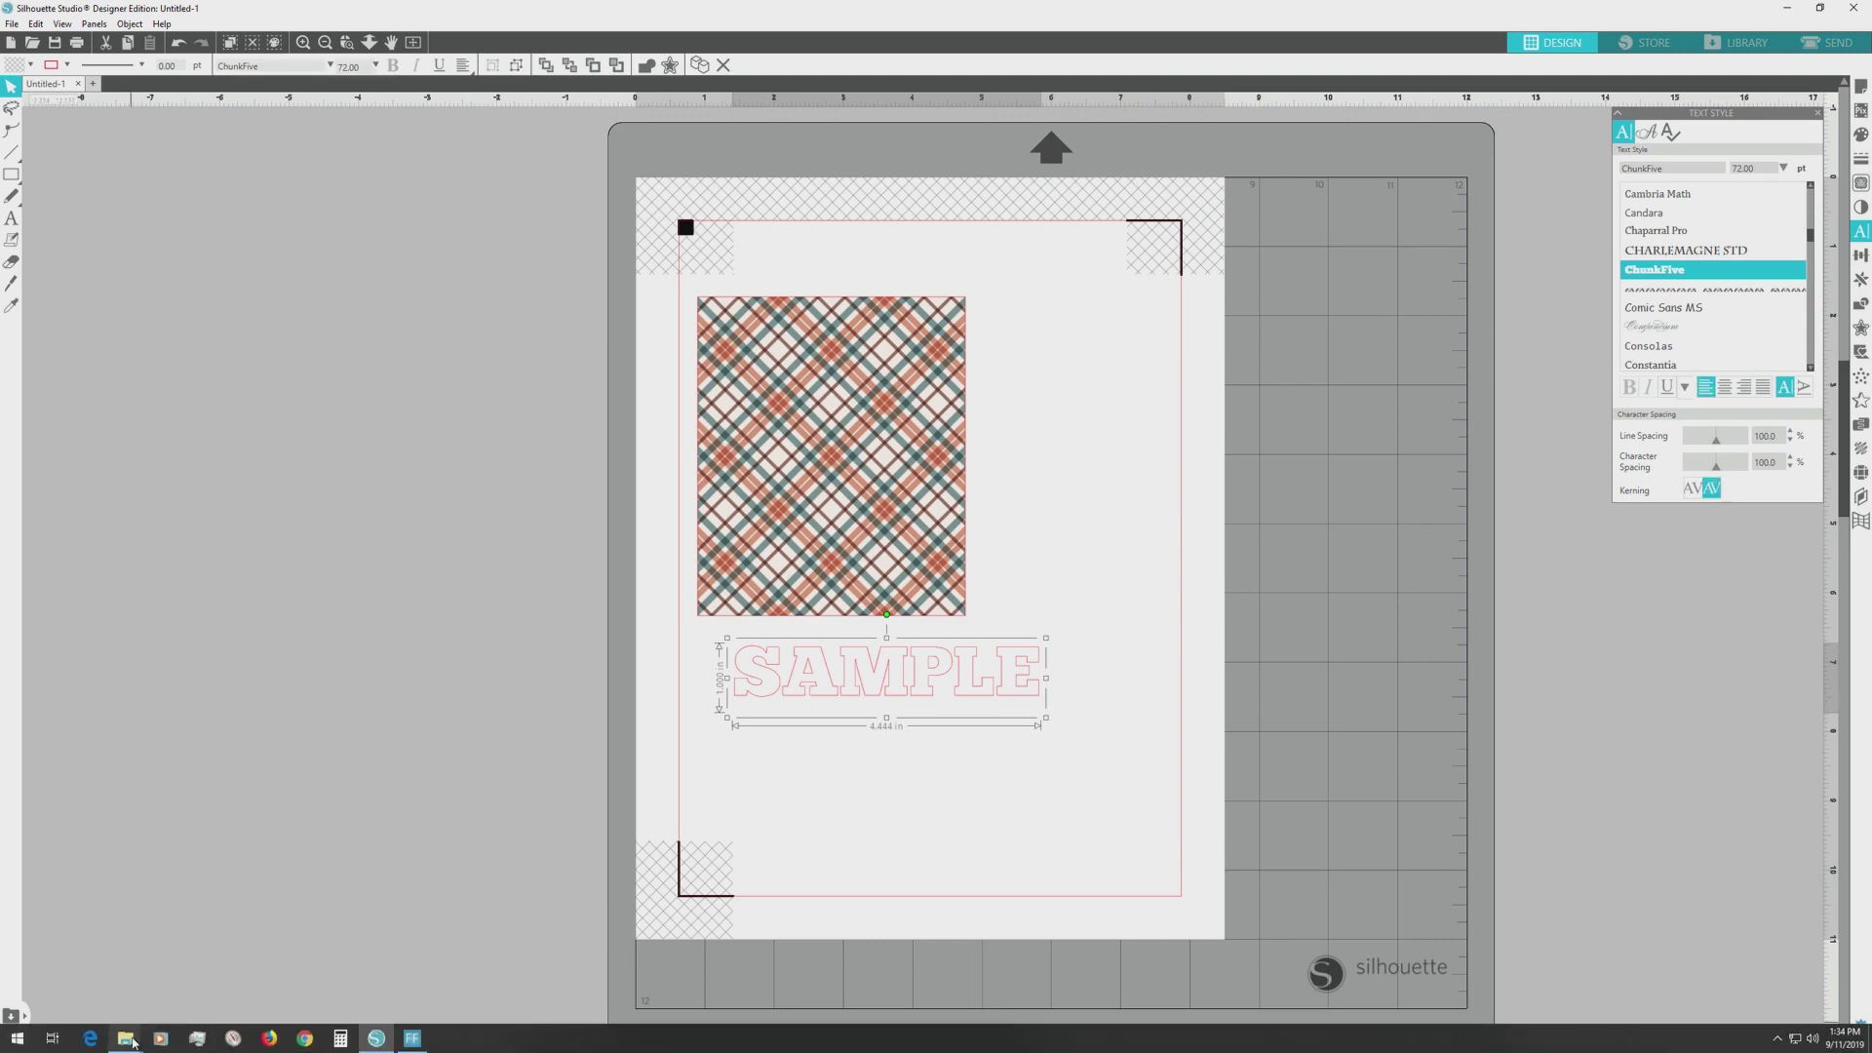
# Step: Drop kbecca_autumn_plaid_paper_02 near SAMPLE, then delete the oversized stray image it created
pyautogui.moveTo(126, 1039)
pyautogui.click(262, 988)
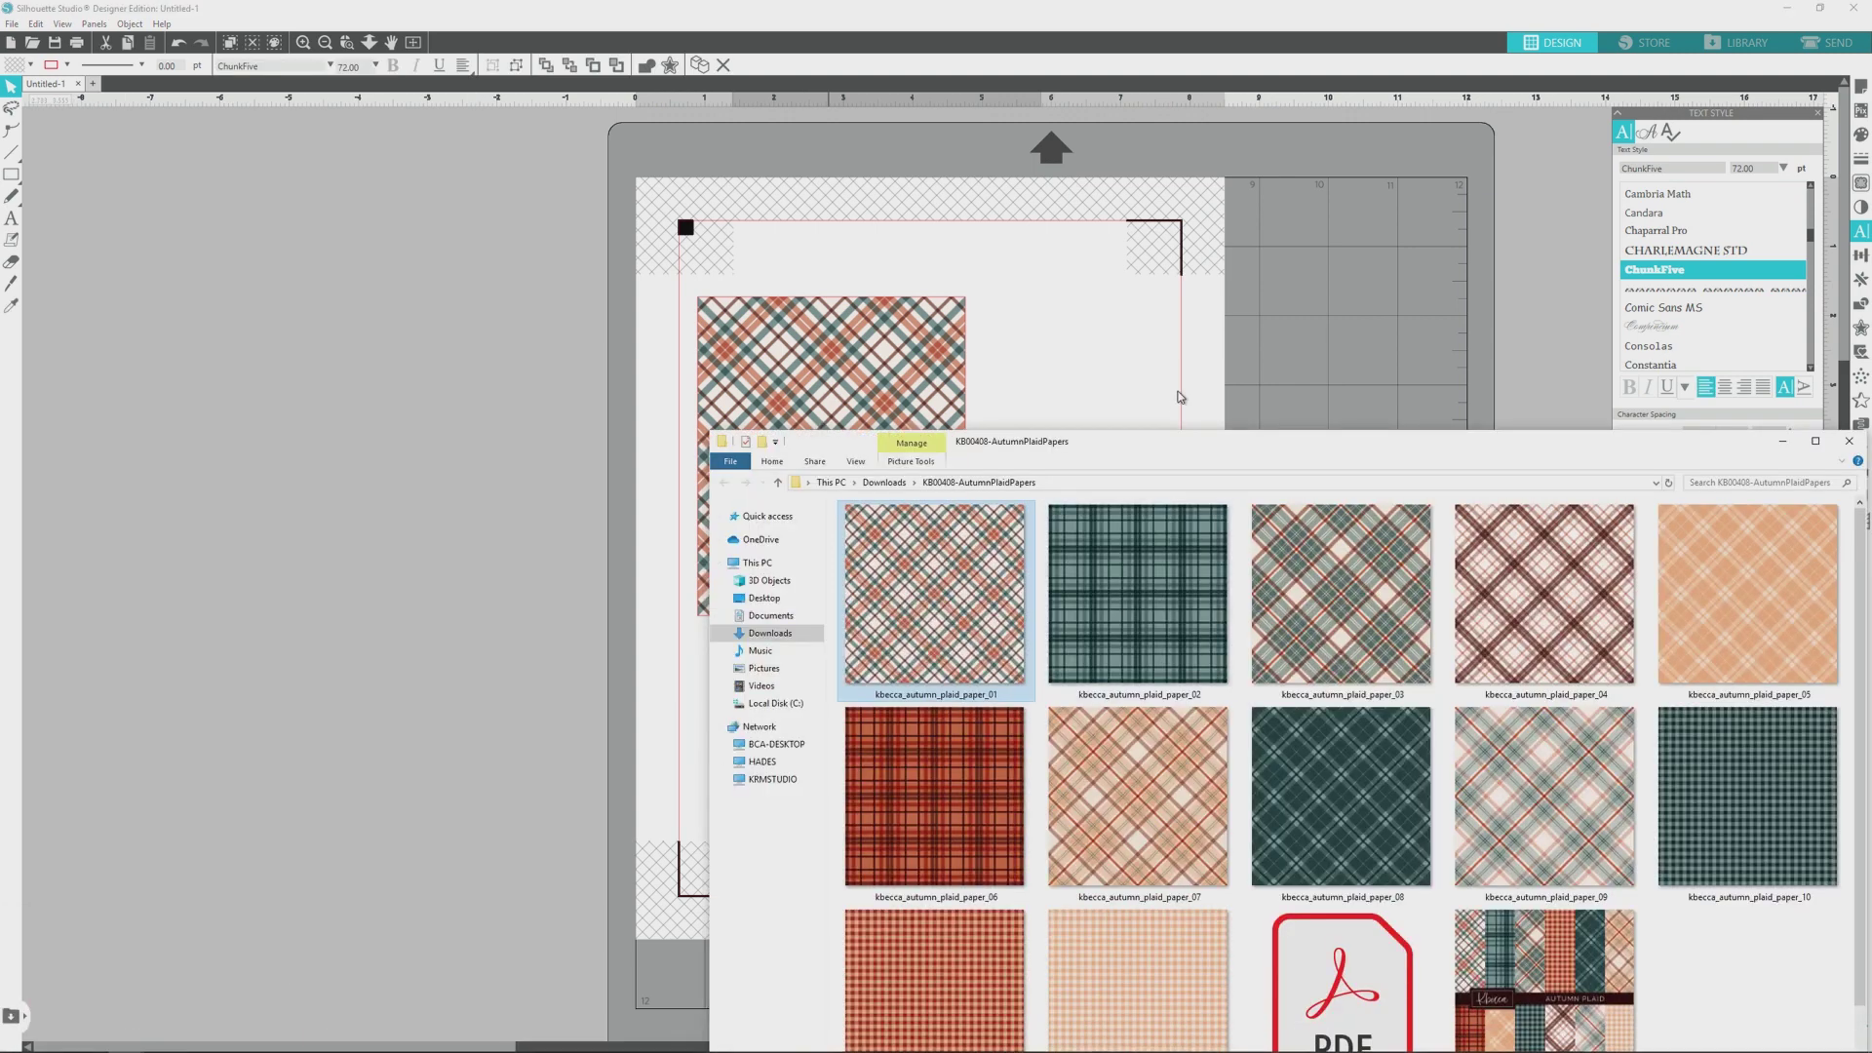
pyautogui.moveTo(1179, 450); pyautogui.dragTo(1522, 397)
pyautogui.moveTo(1480, 535); pyautogui.dragTo(932, 686)
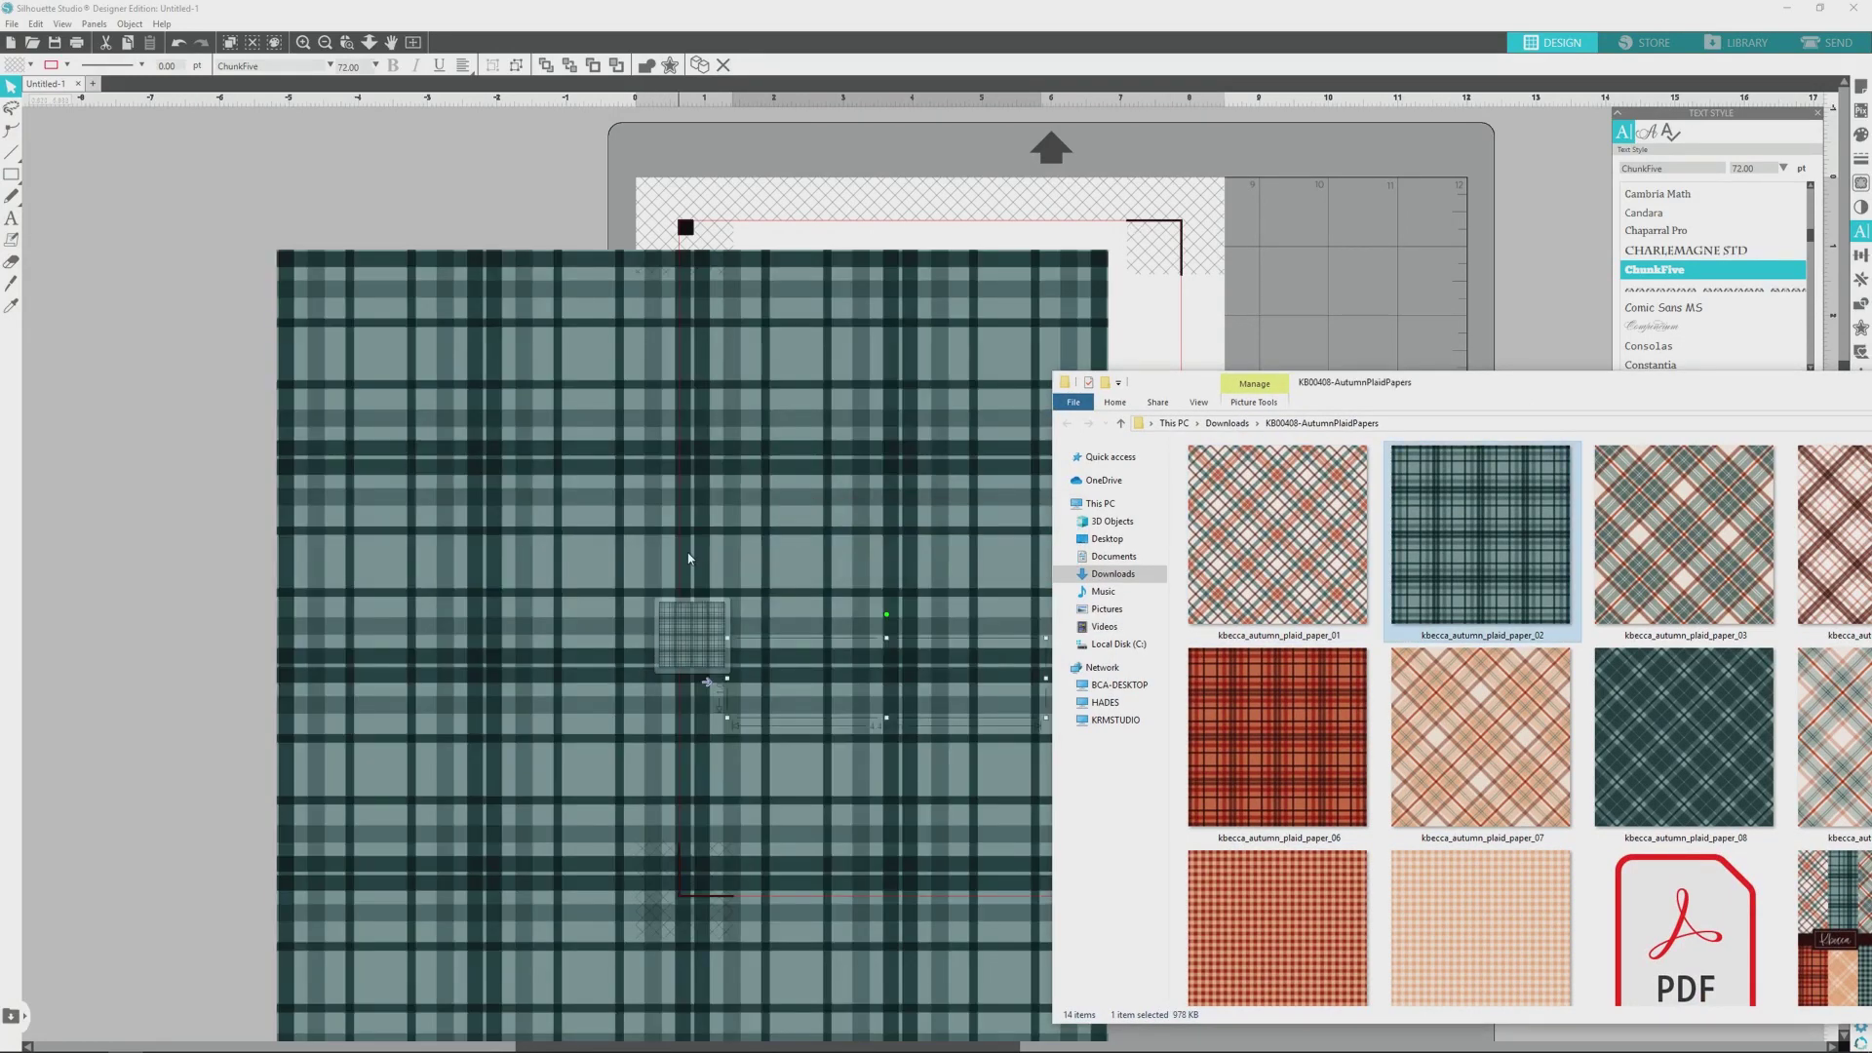
pyautogui.click(593, 568)
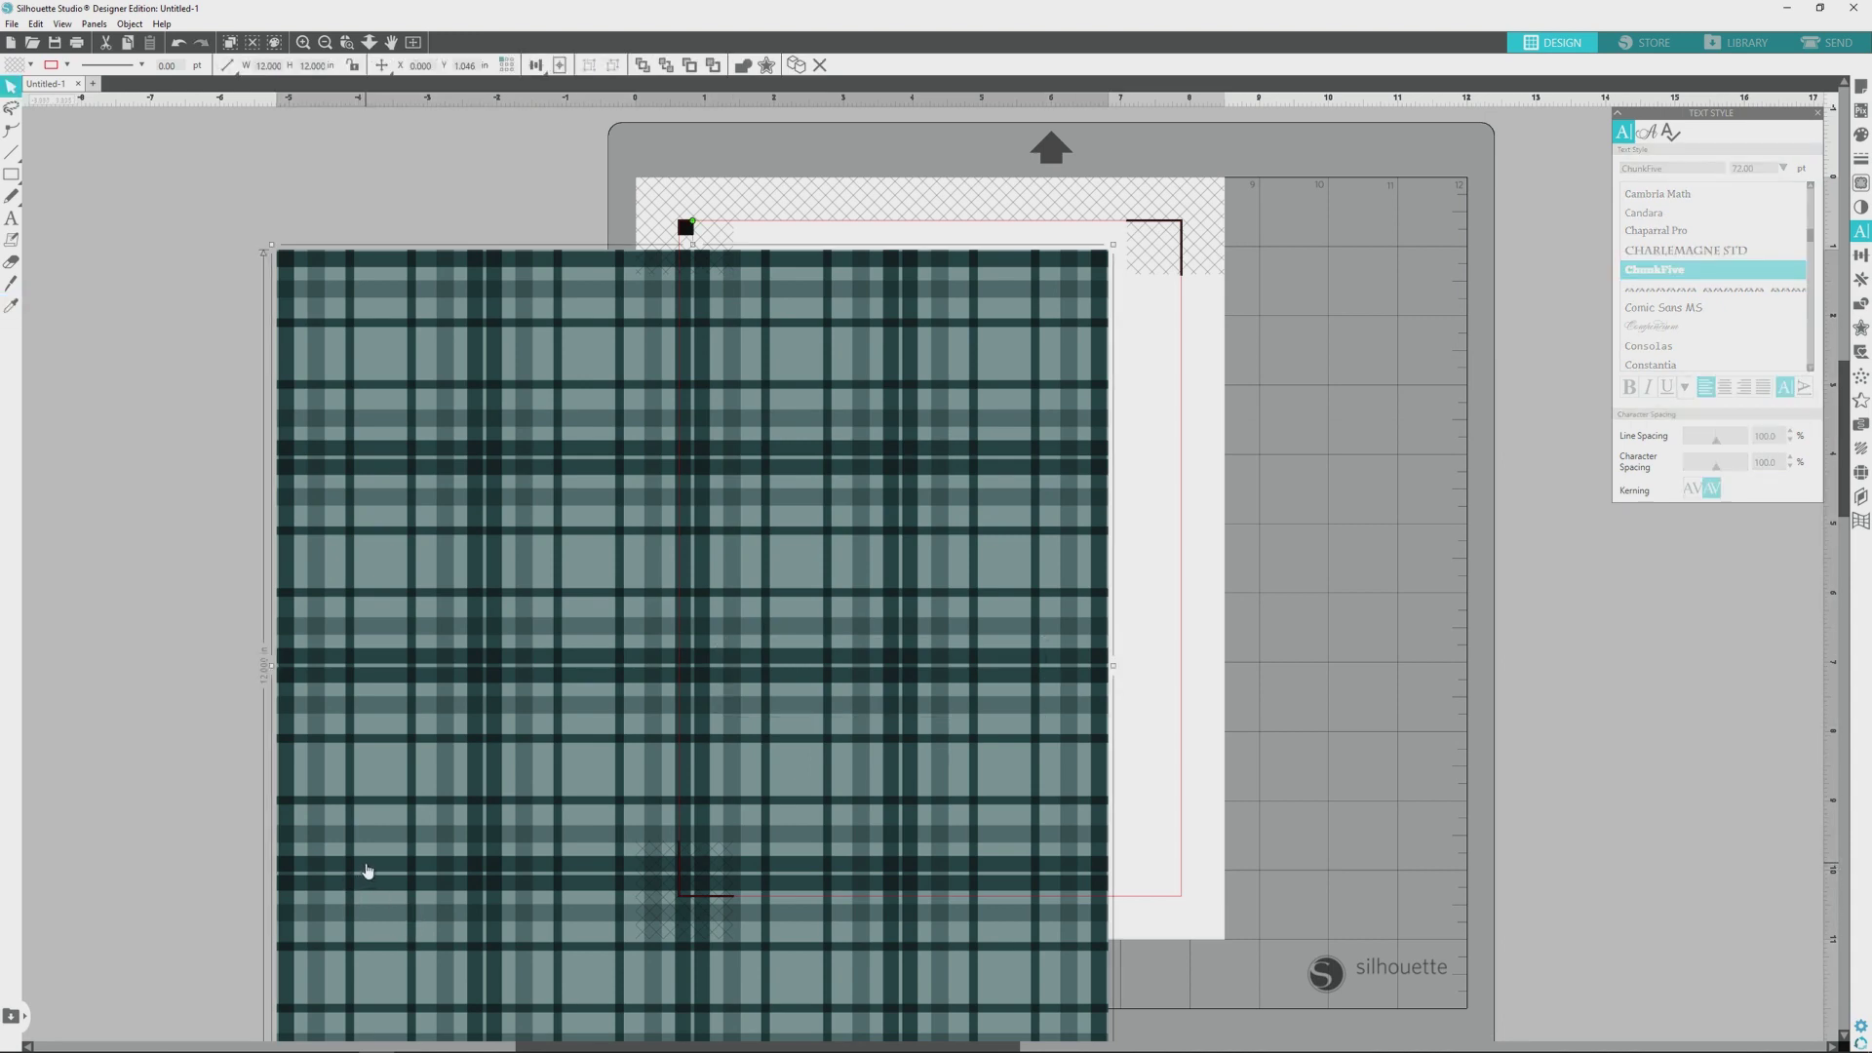
pyautogui.press('Delete')
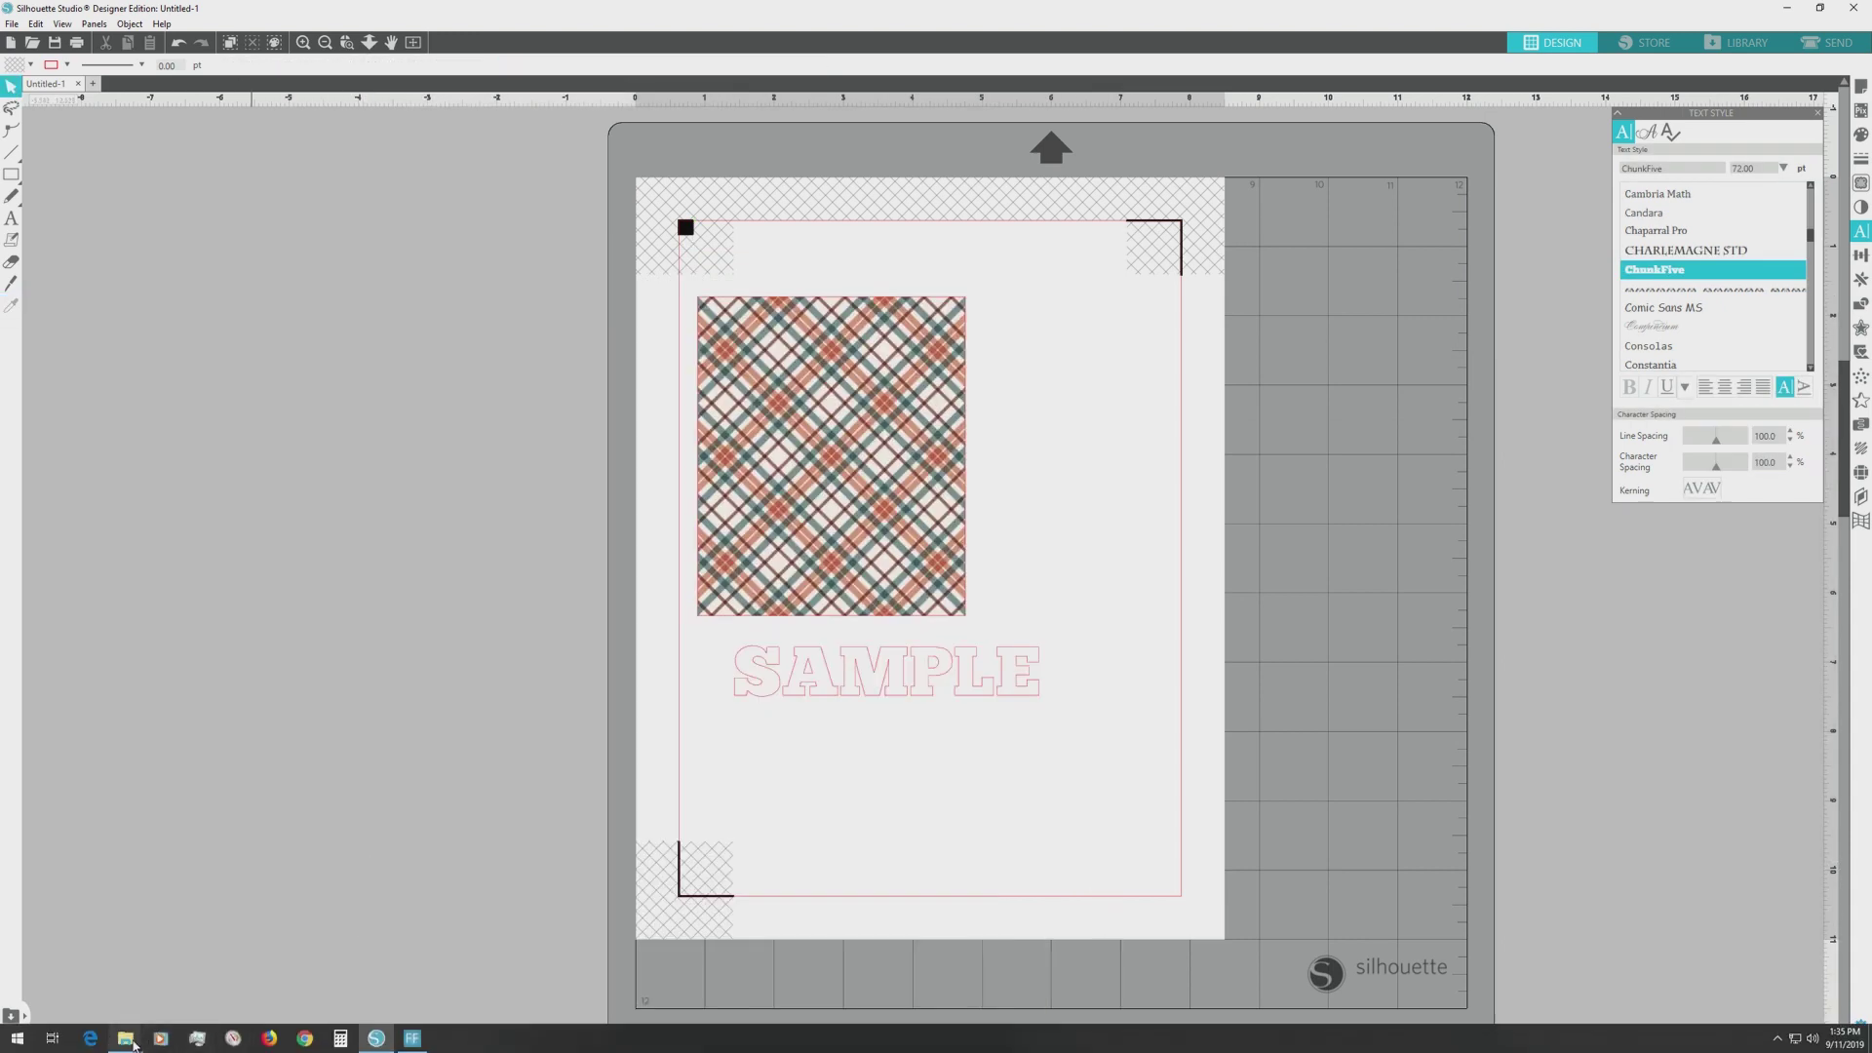
# Step: Drop kbecca_autumn_plaid_paper_02 directly onto the SAMPLE letters to fill them
pyautogui.click(255, 975)
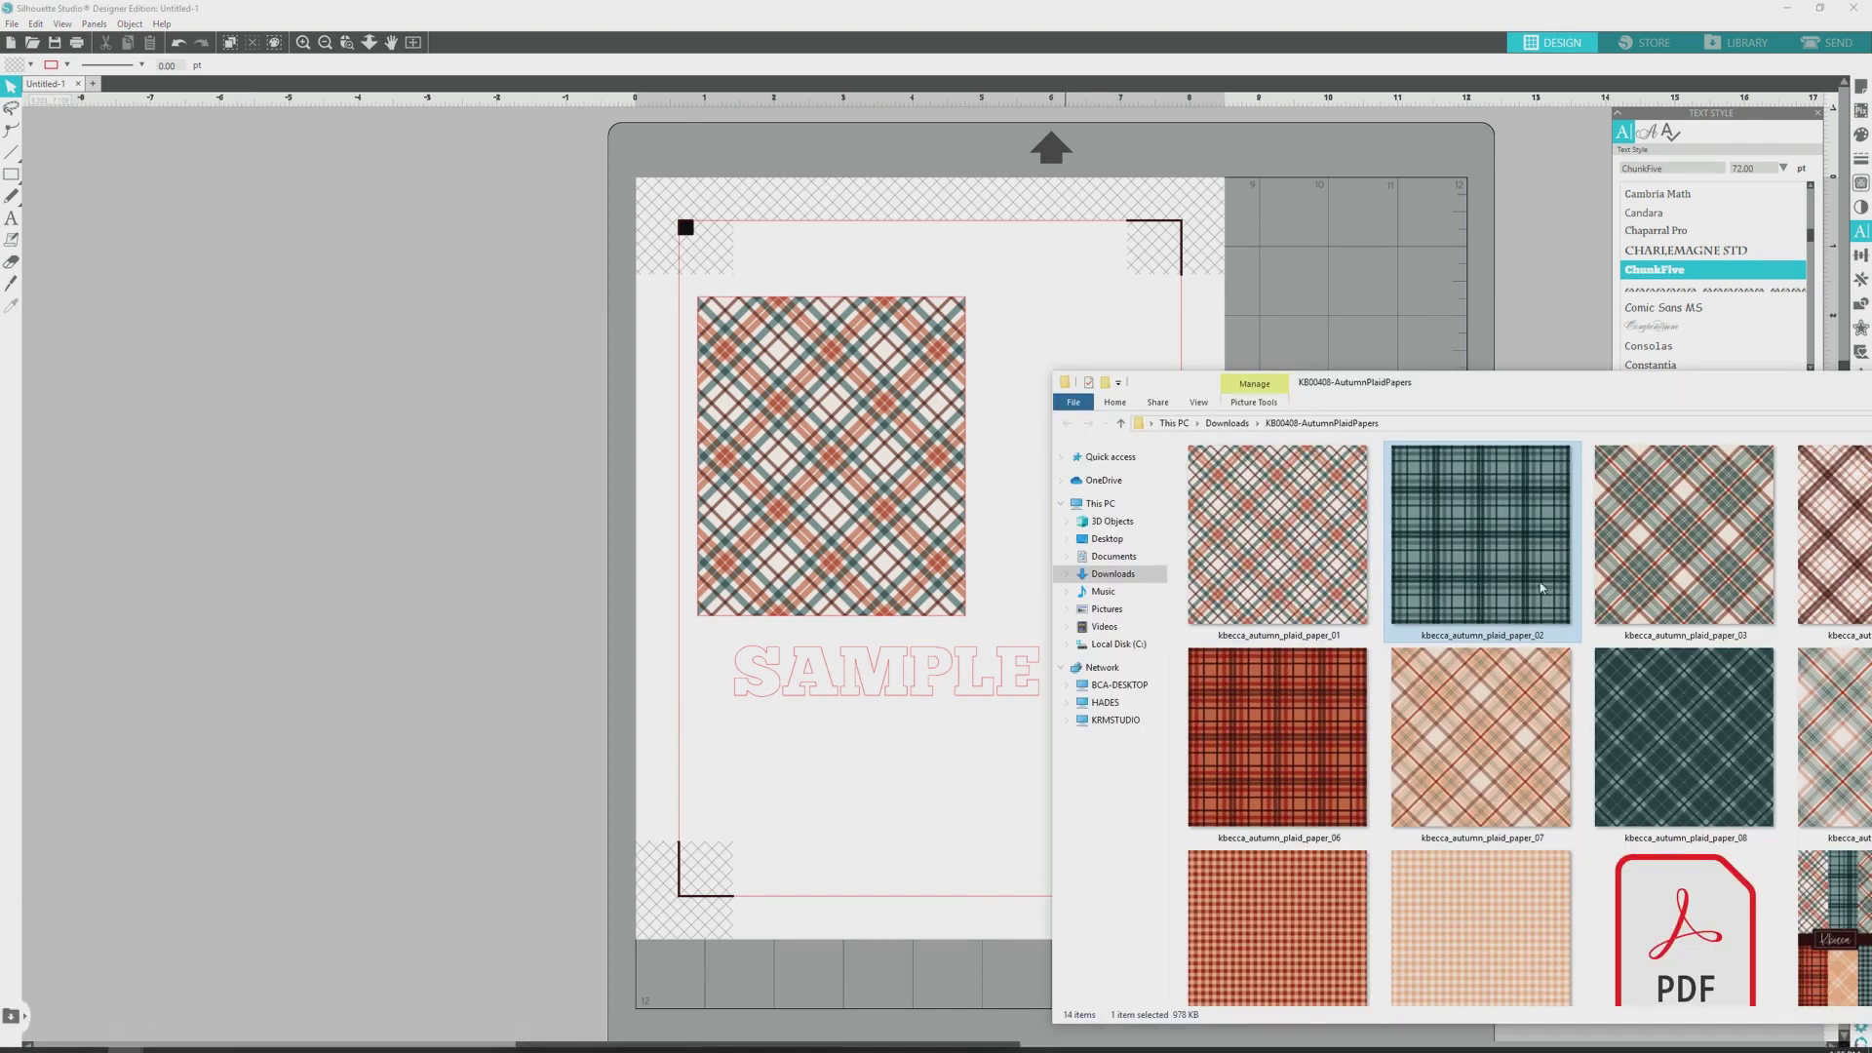
pyautogui.moveTo(1480, 535)
pyautogui.mouseDown()
pyautogui.moveTo(943, 691)
pyautogui.moveTo(982, 684)
pyautogui.mouseUp()
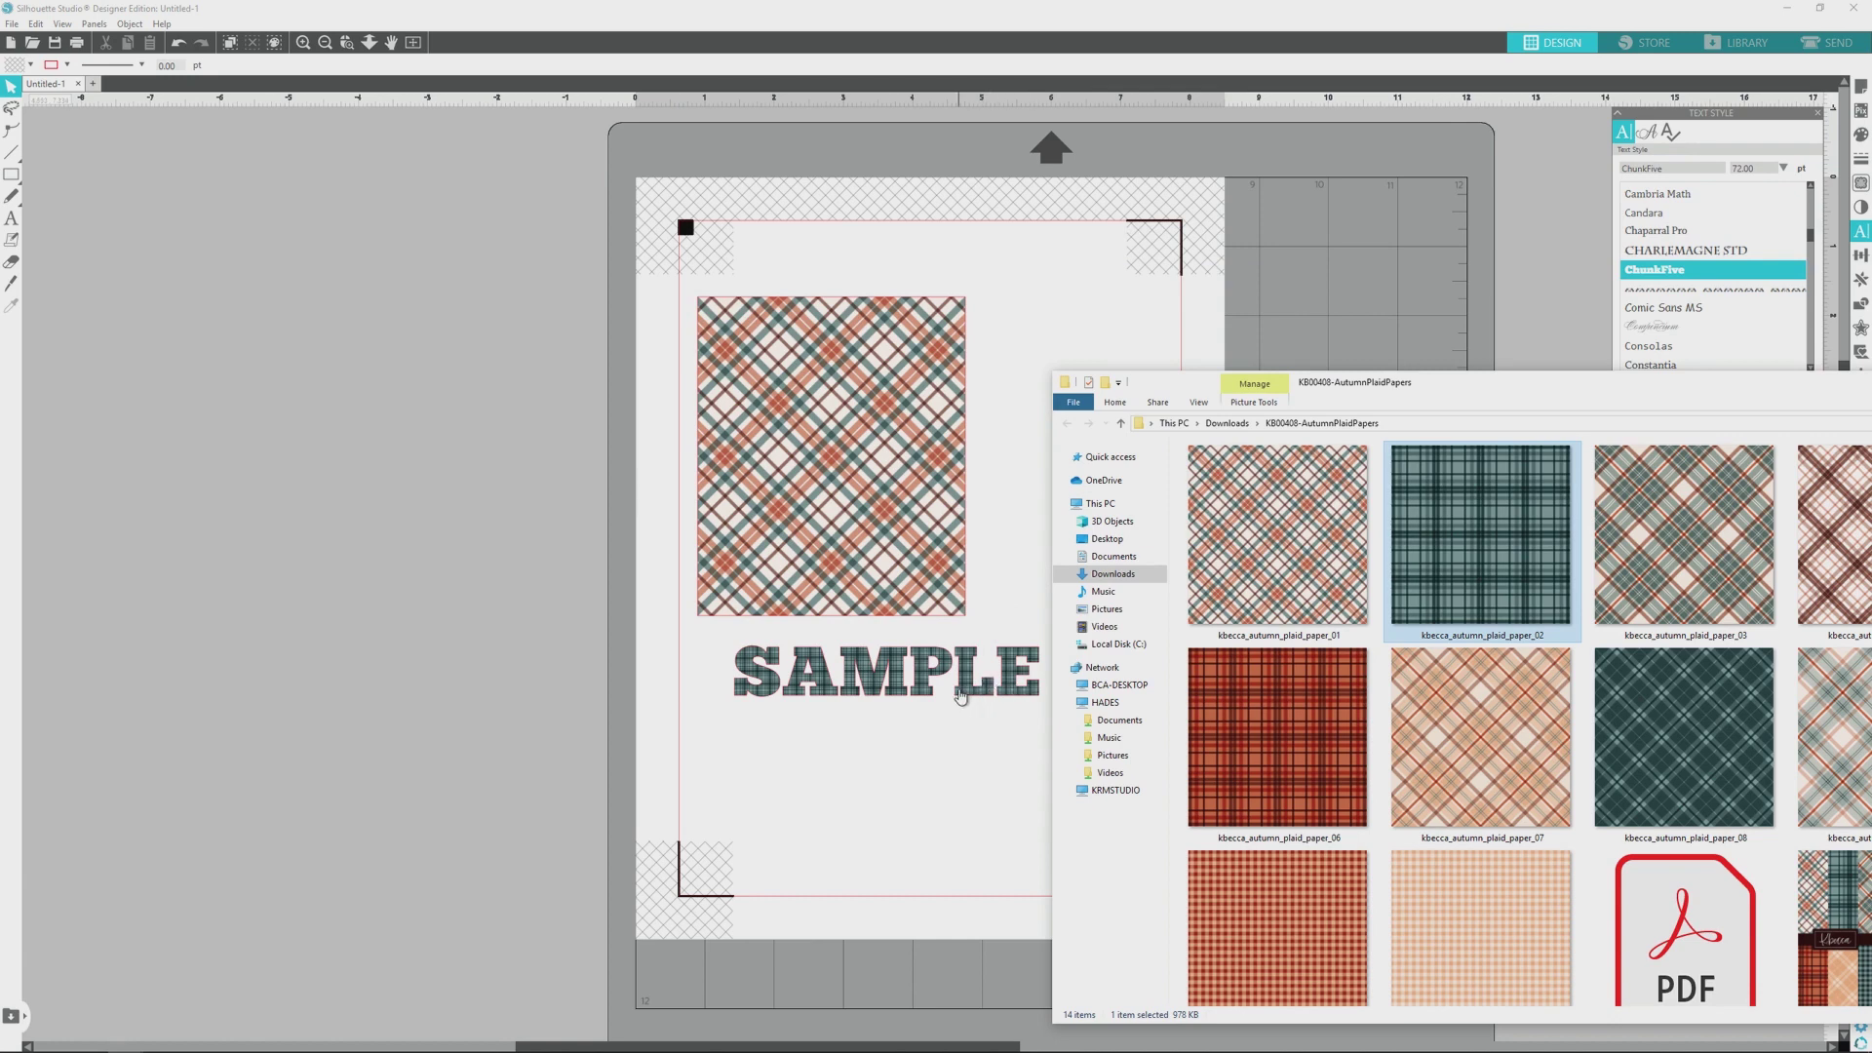
pyautogui.click(933, 754)
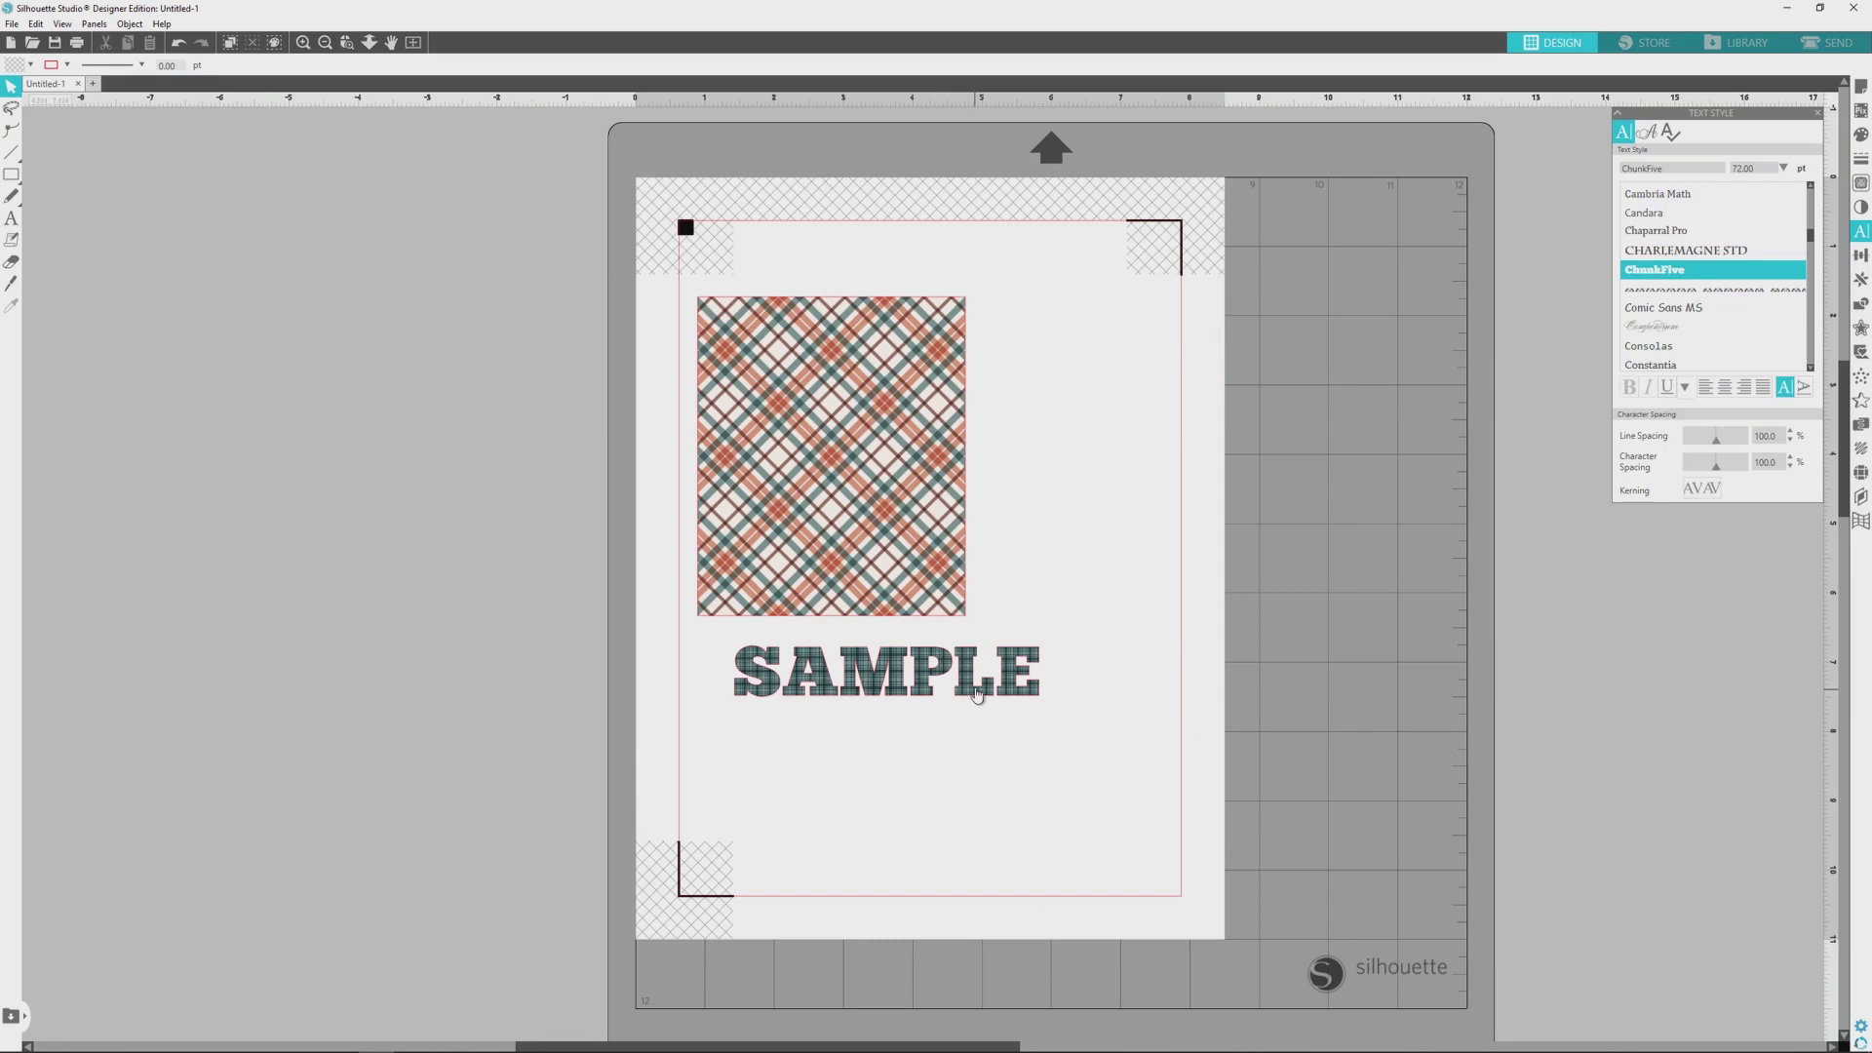
# Step: Zoom in and apply Object > Make Compound Path to the SAMPLE text
pyautogui.click(304, 42)
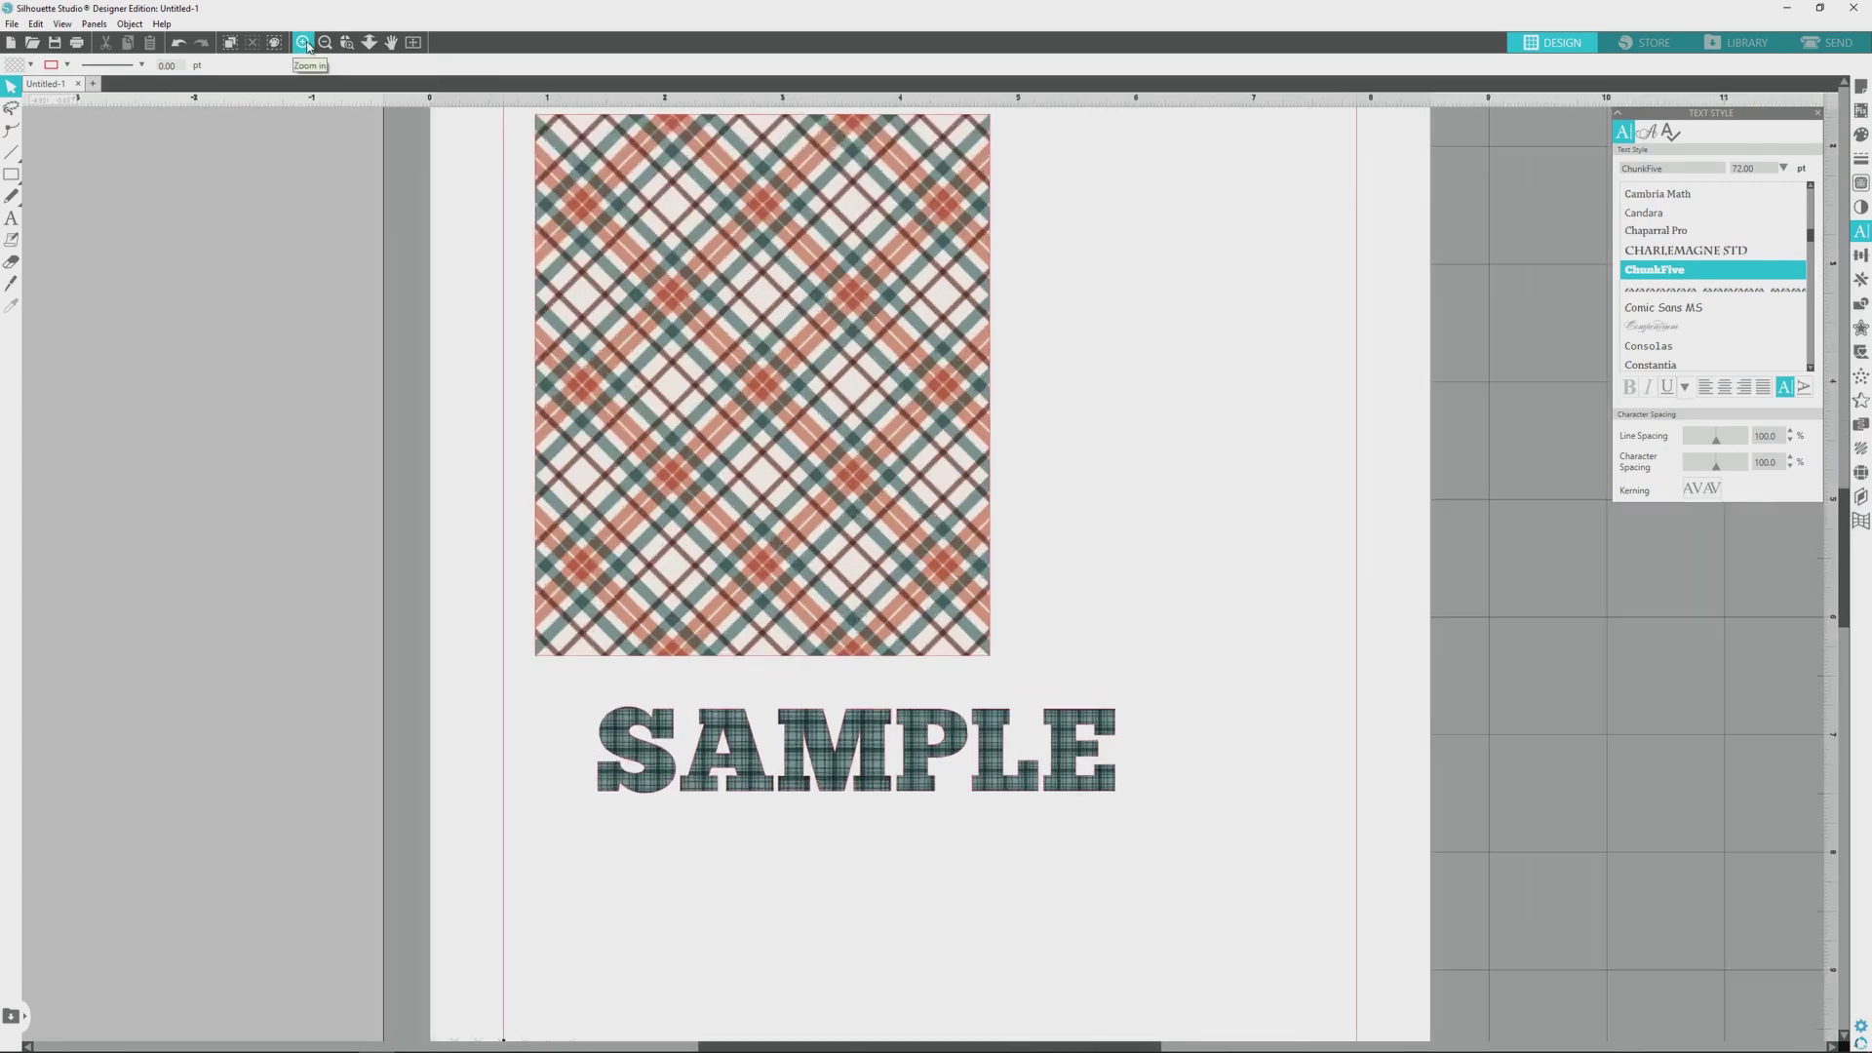
pyautogui.scroll(-1, 1277, 601)
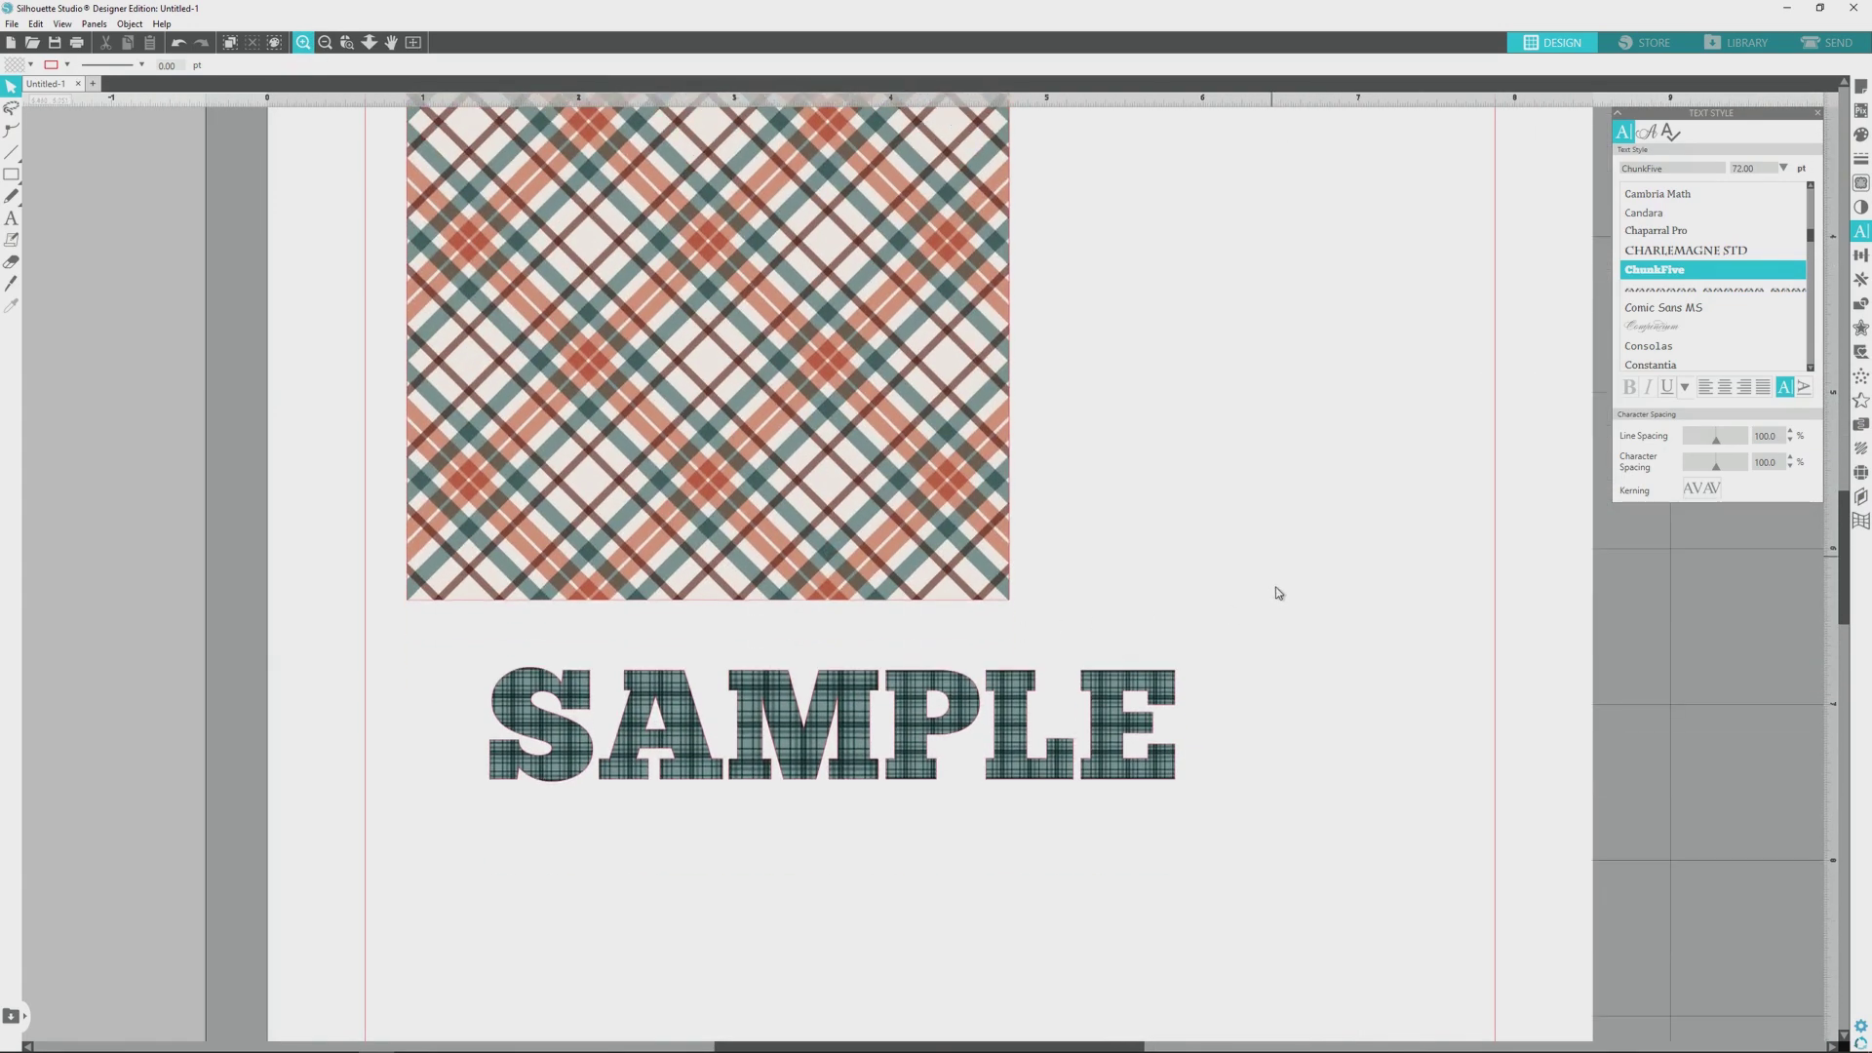
pyautogui.scroll(-1, 1273, 597)
pyautogui.scroll(-1, 1269, 594)
pyautogui.scroll(-1, 1262, 591)
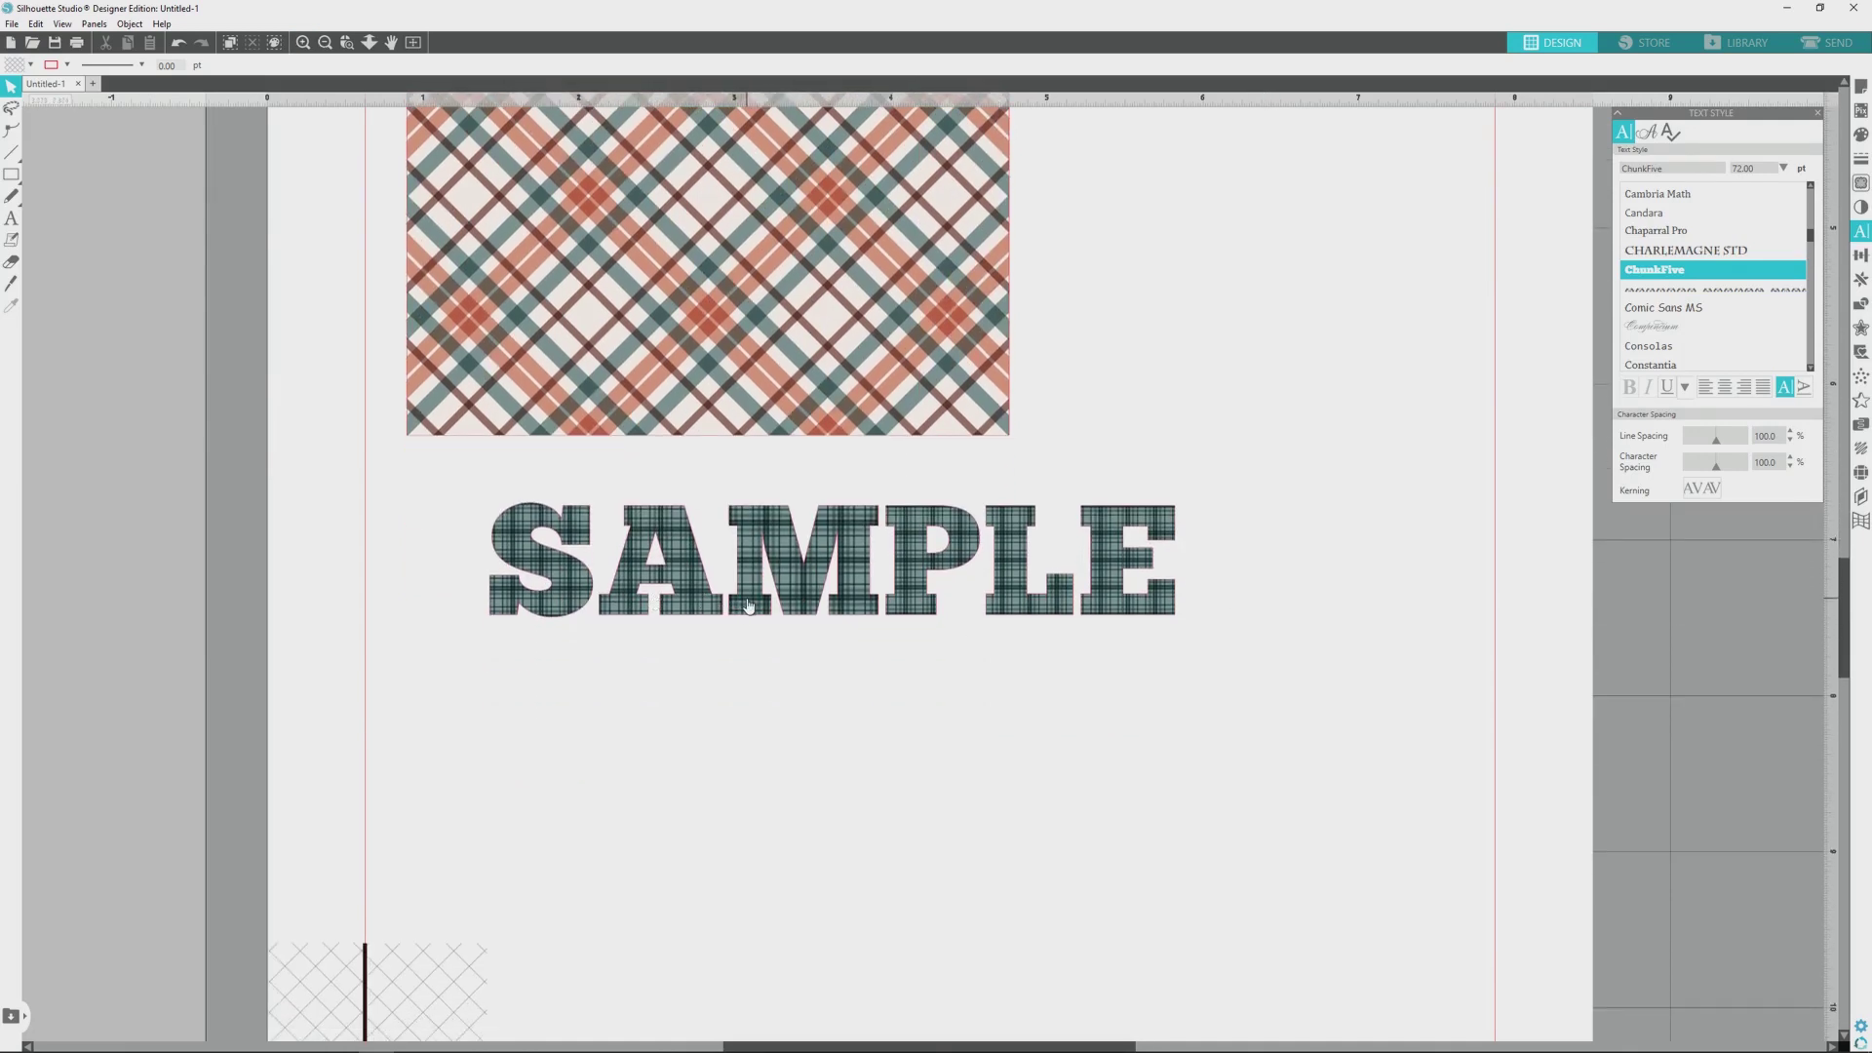
pyautogui.click(748, 607)
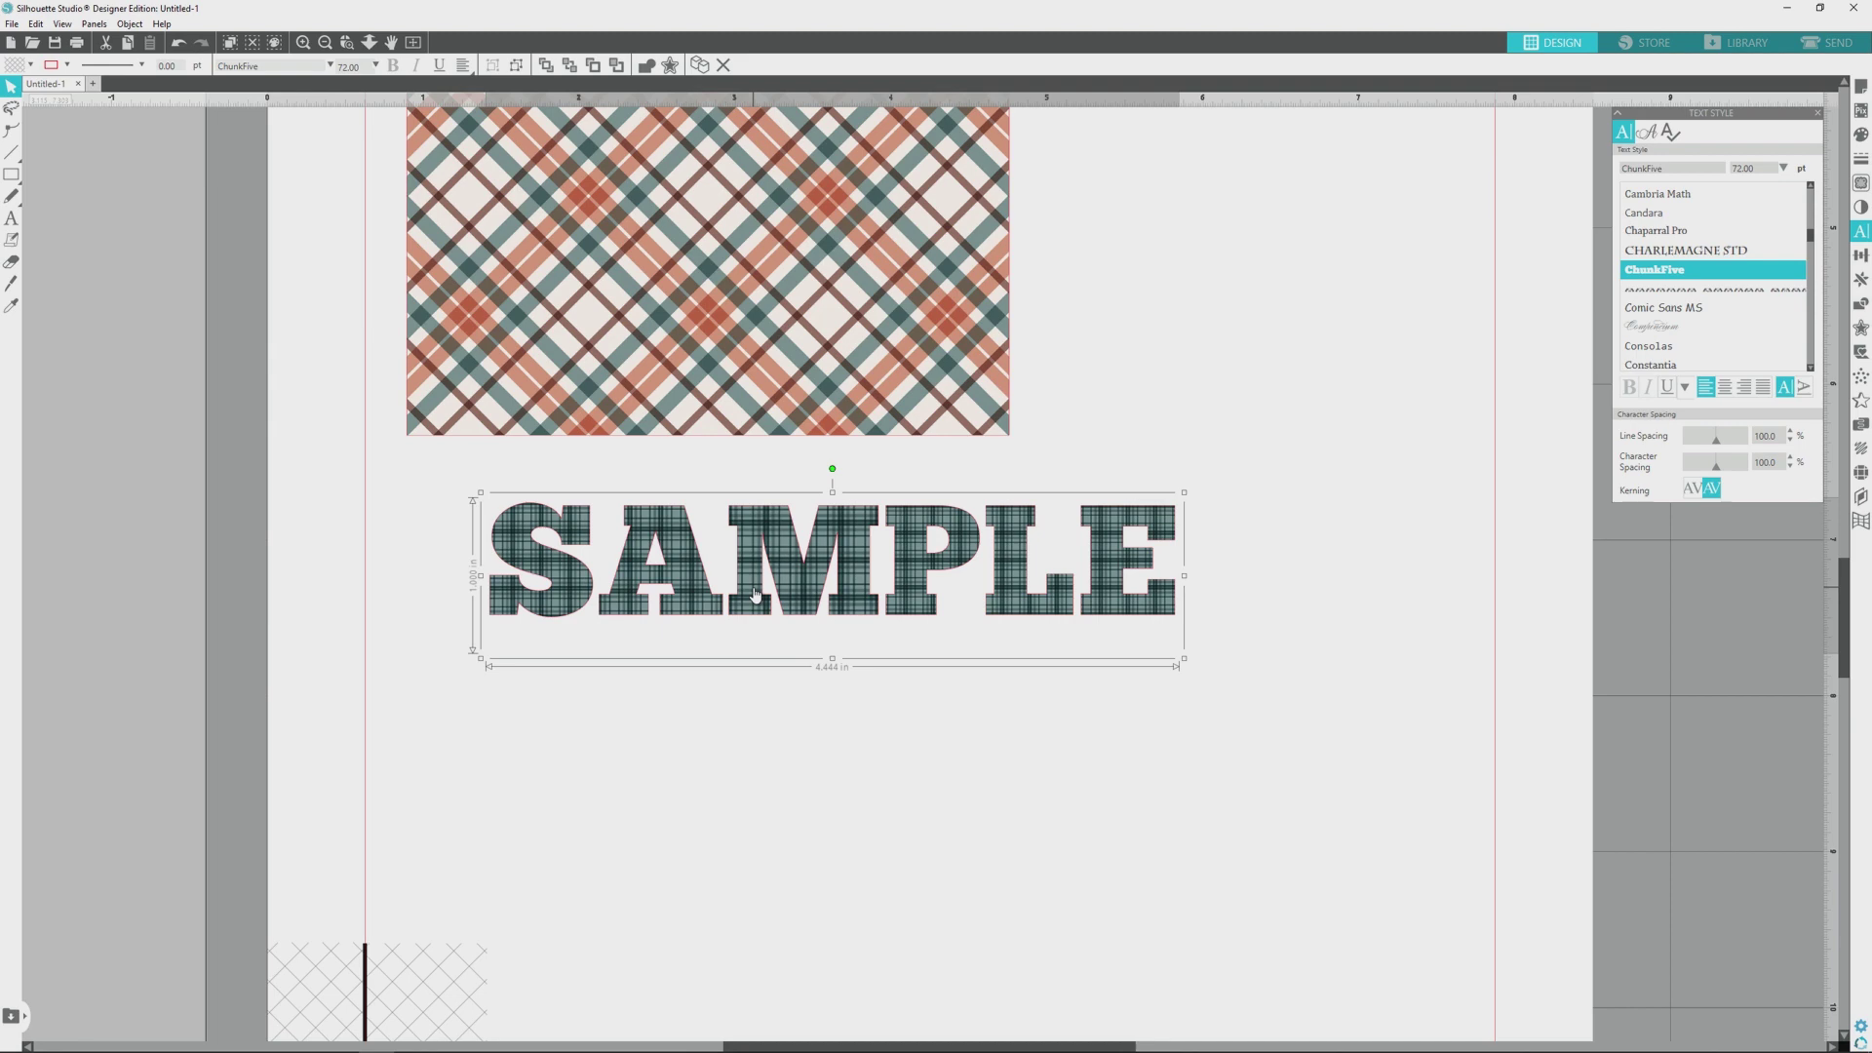
pyautogui.click(125, 26)
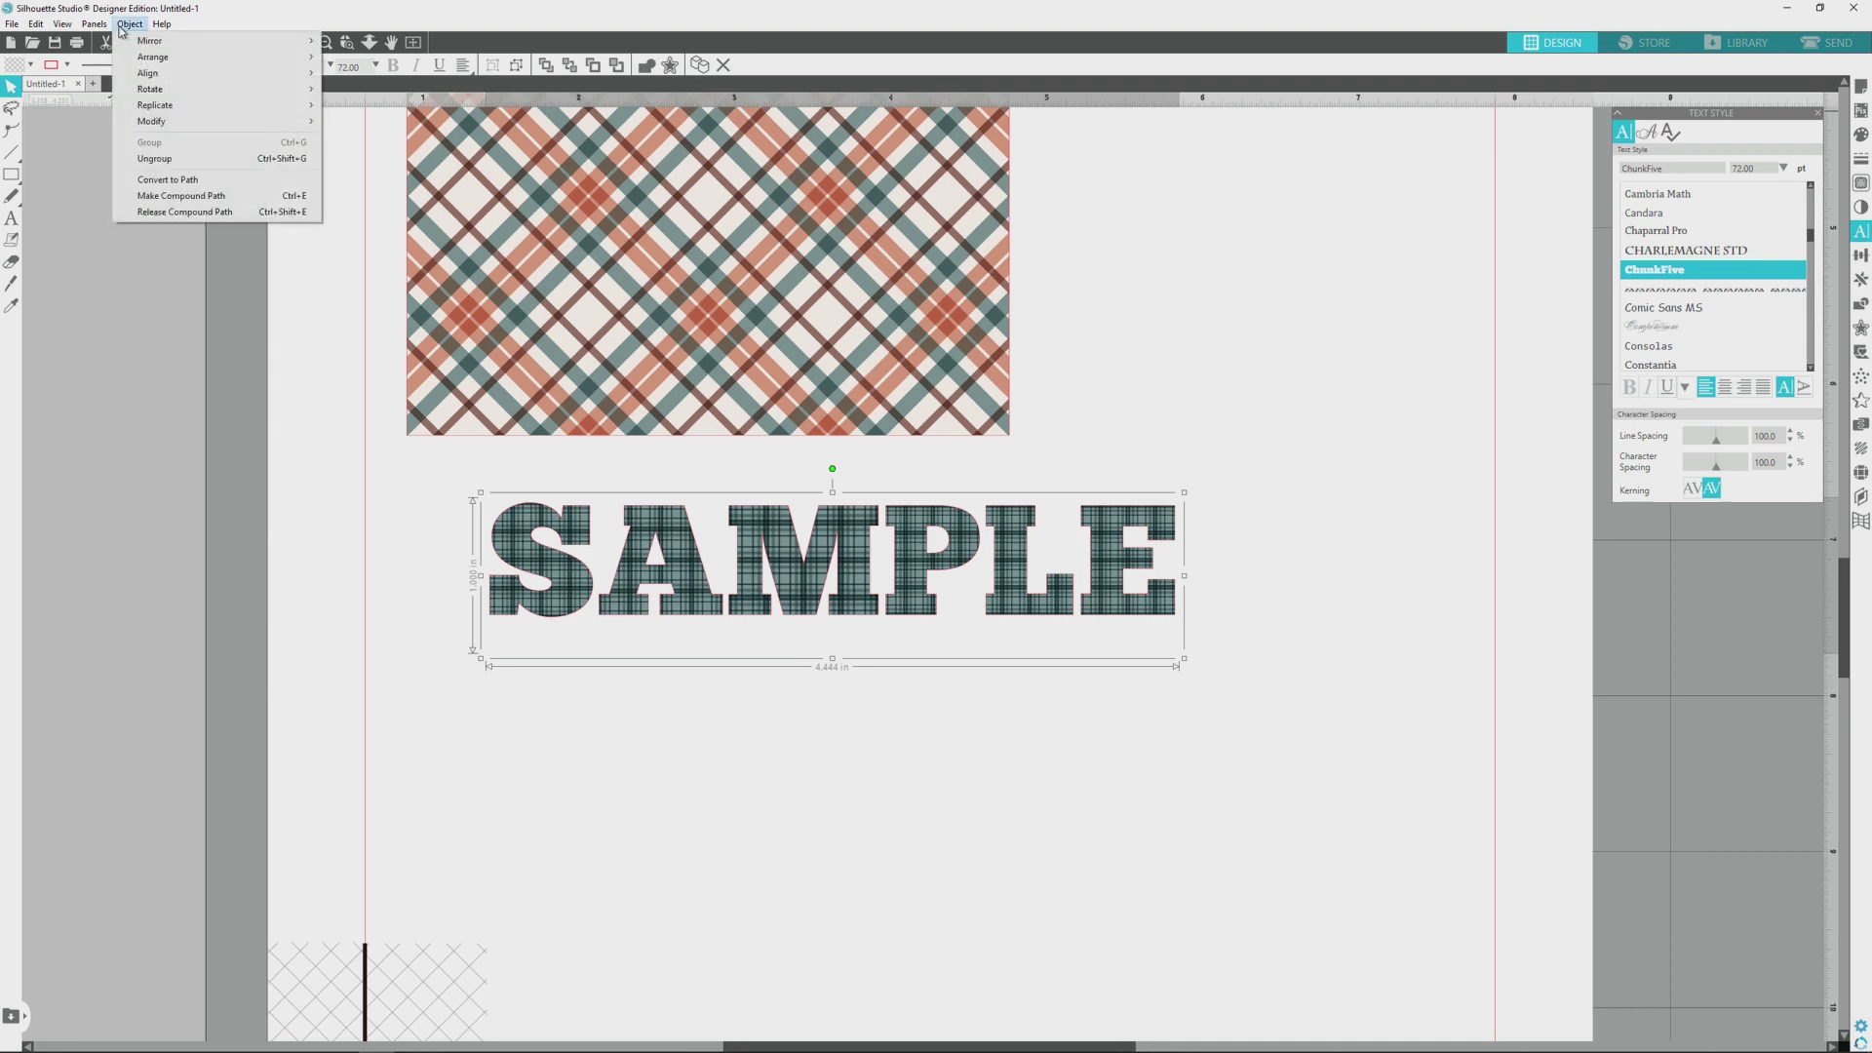
pyautogui.click(169, 197)
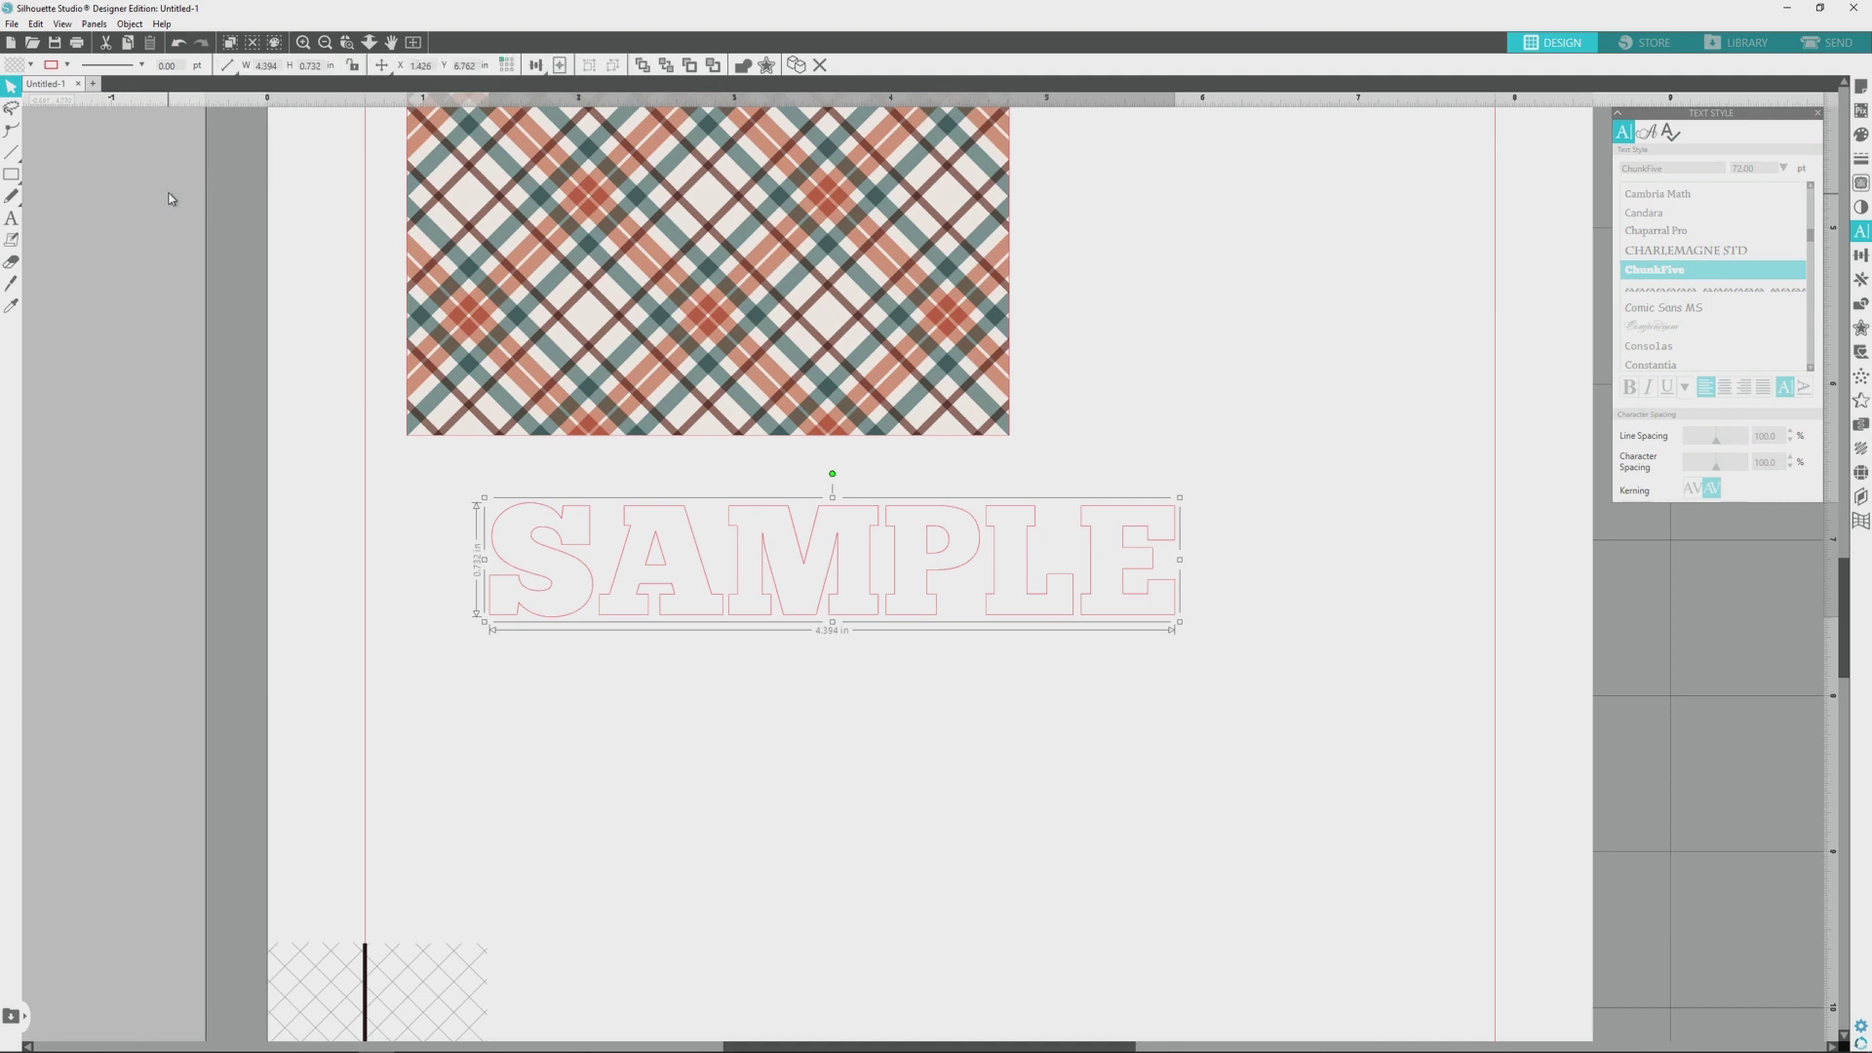
# Step: Refill the compound SAMPLE letters with kbecca_autumn_plaid_paper_02
pyautogui.moveTo(125, 1040)
pyautogui.click(248, 979)
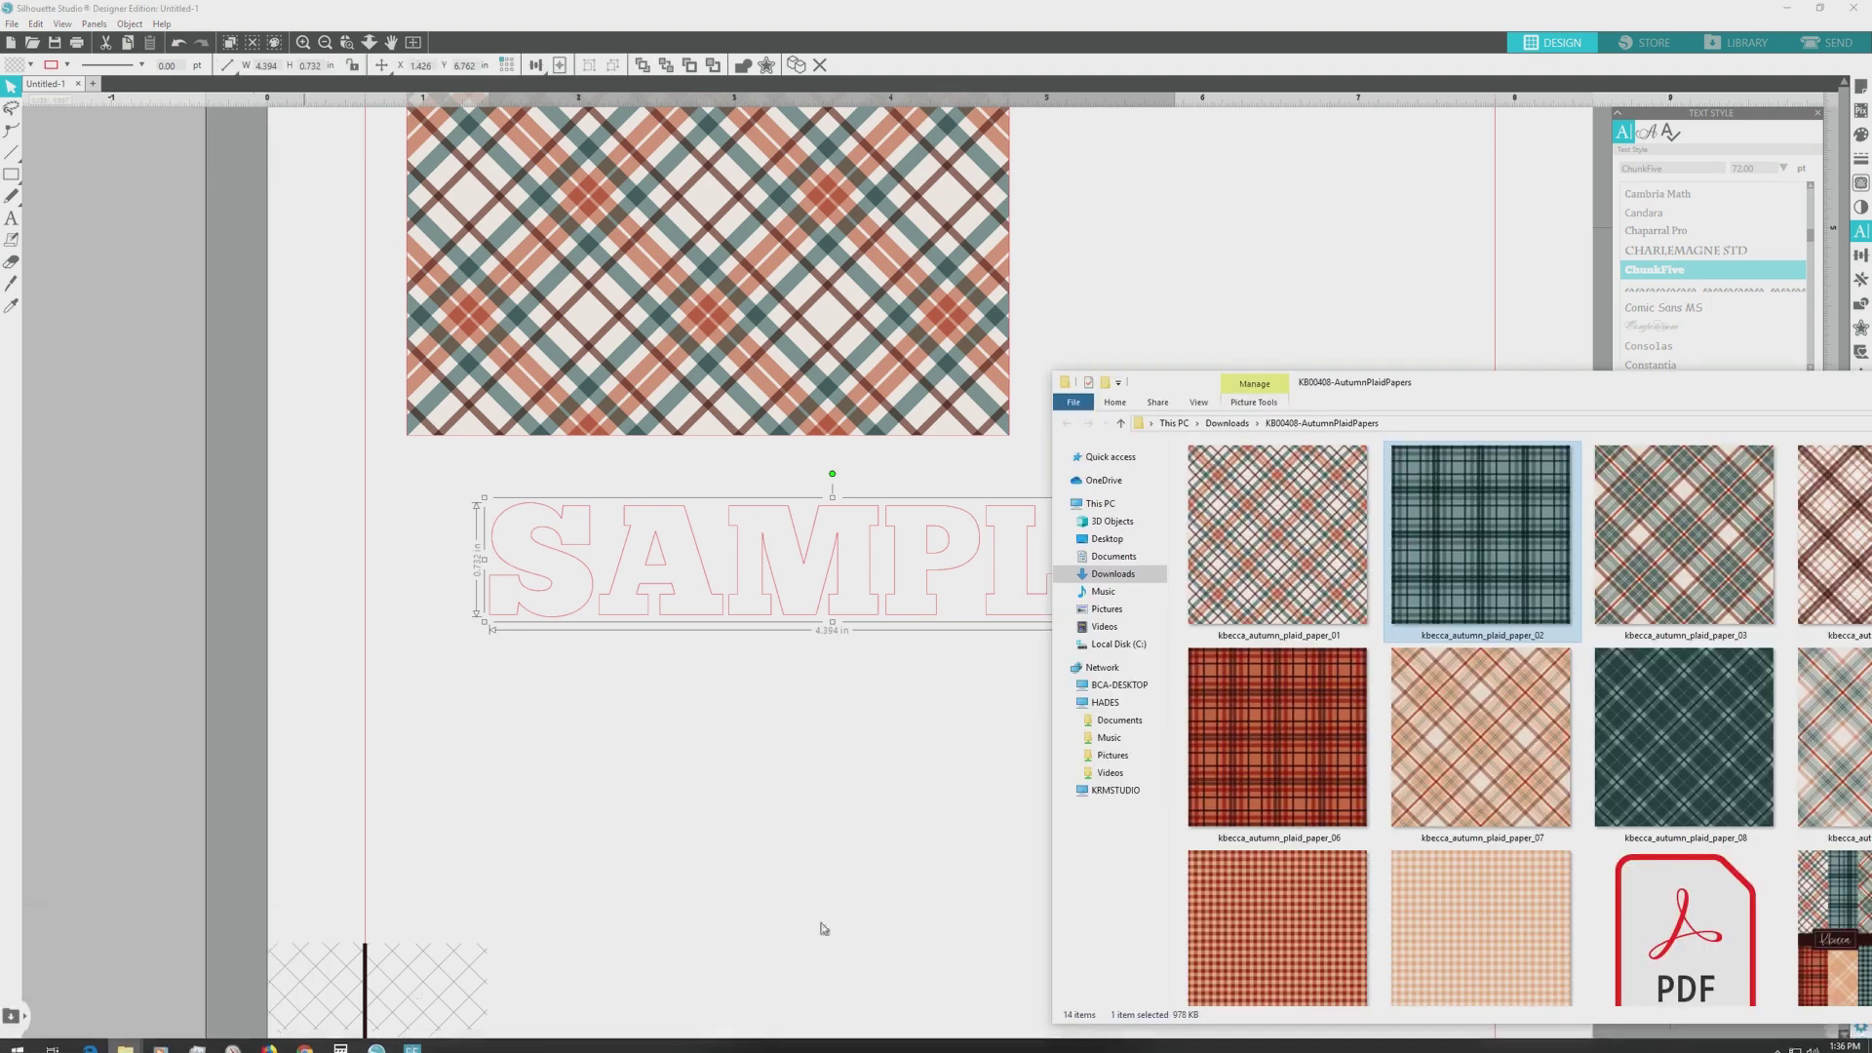
pyautogui.moveTo(1449, 541); pyautogui.dragTo(921, 564)
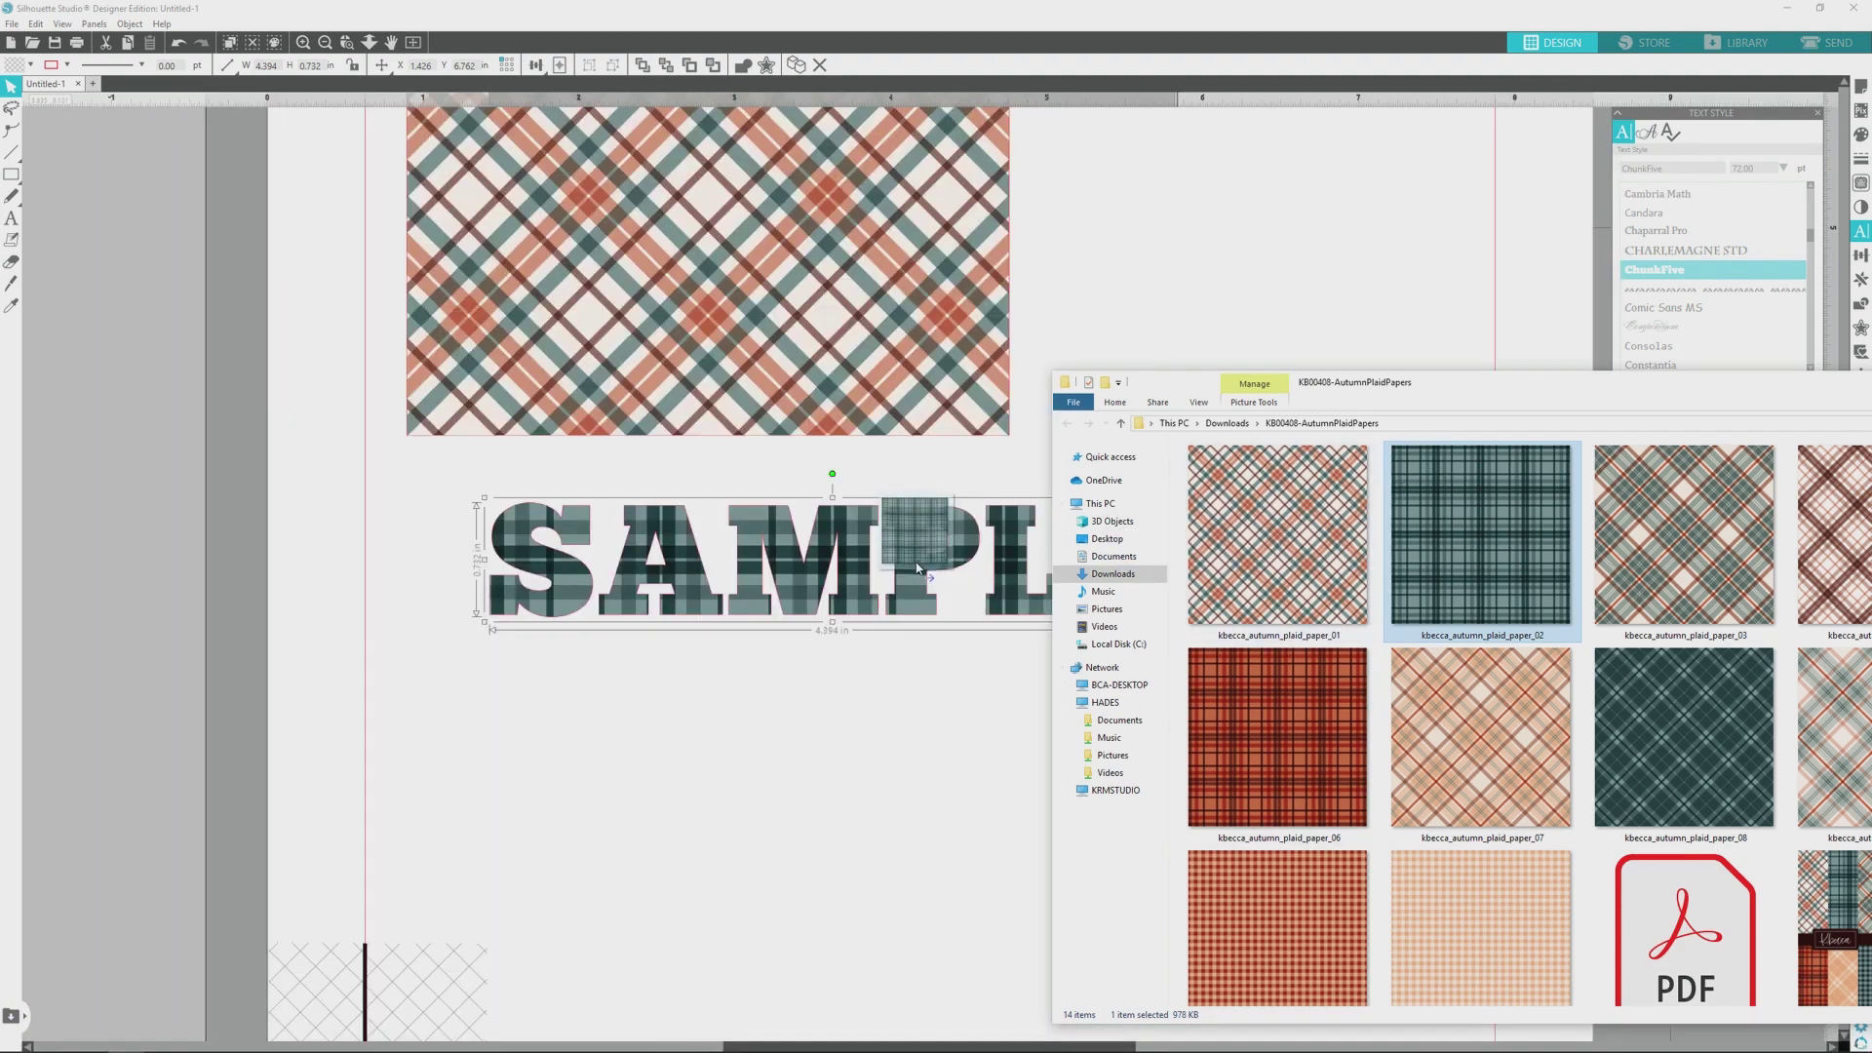
pyautogui.click(592, 690)
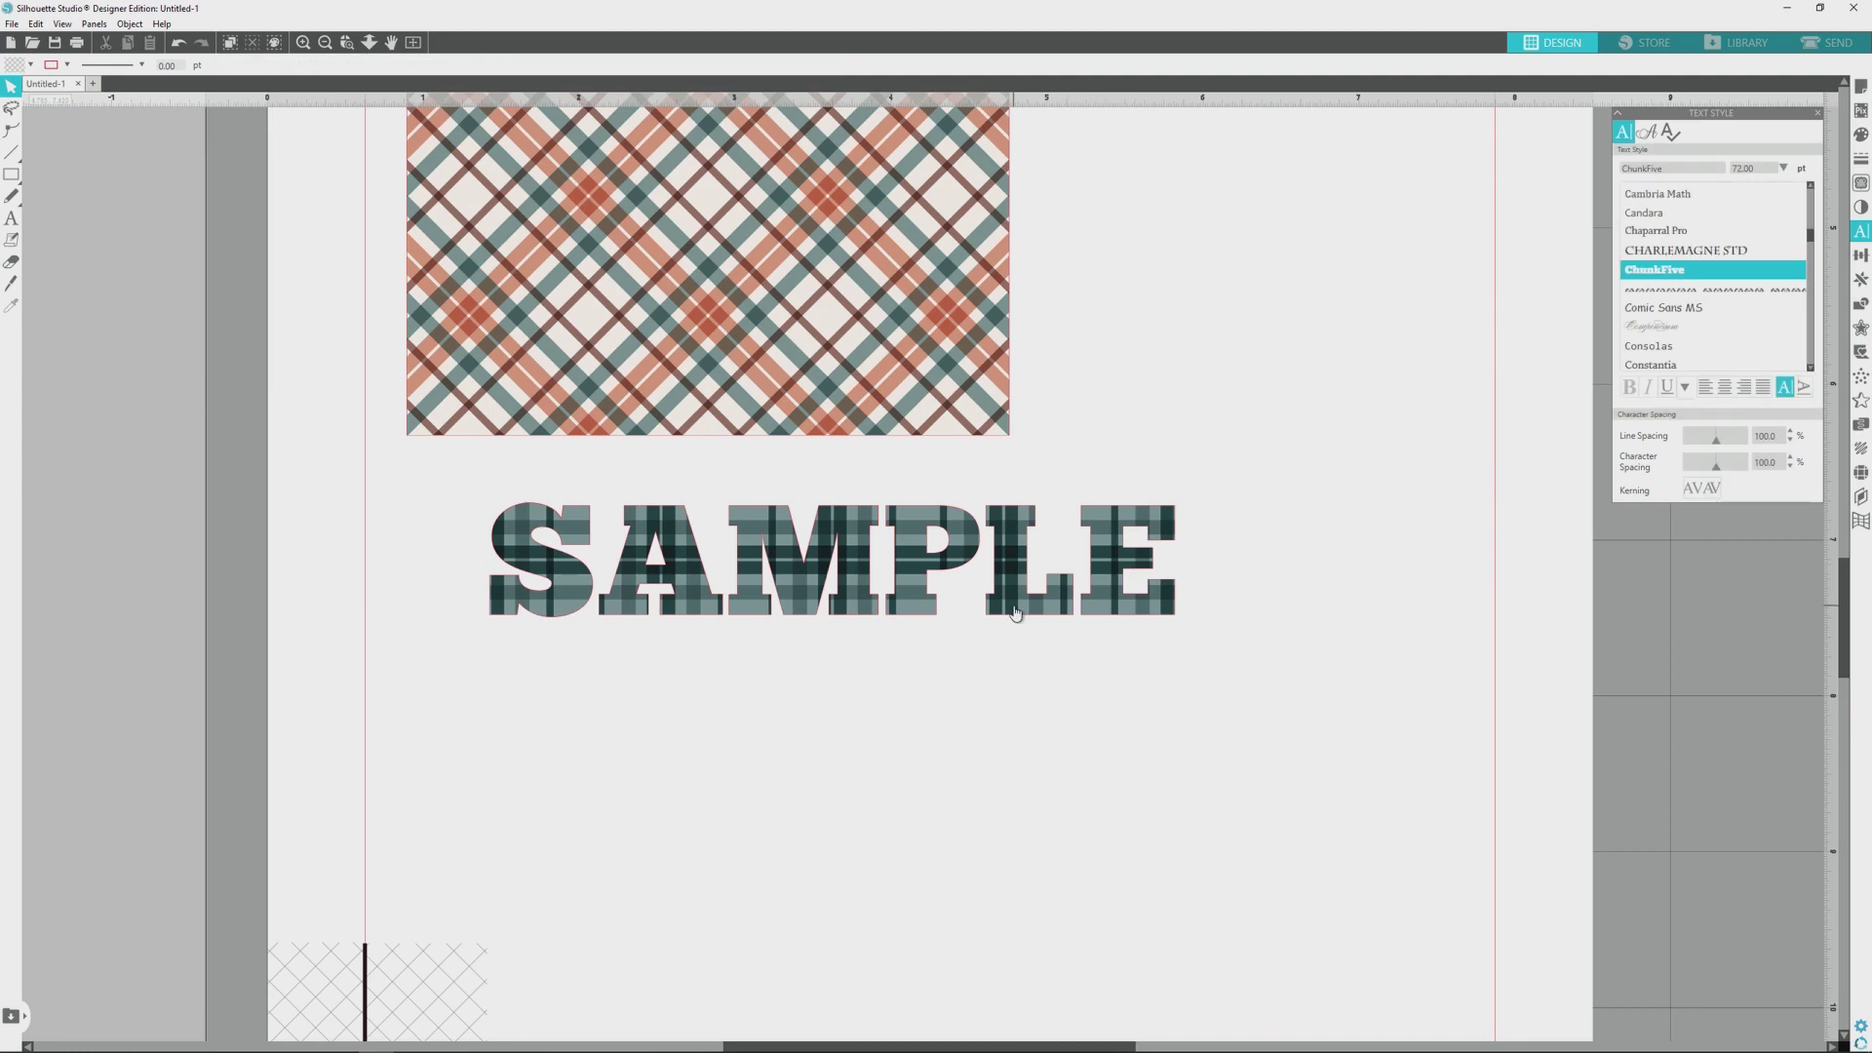
# Step: Move SAMPLE to align with the plaid rectangle's left edge
pyautogui.click(805, 570)
pyautogui.moveTo(805, 571); pyautogui.dragTo(729, 545)
pyautogui.click(875, 703)
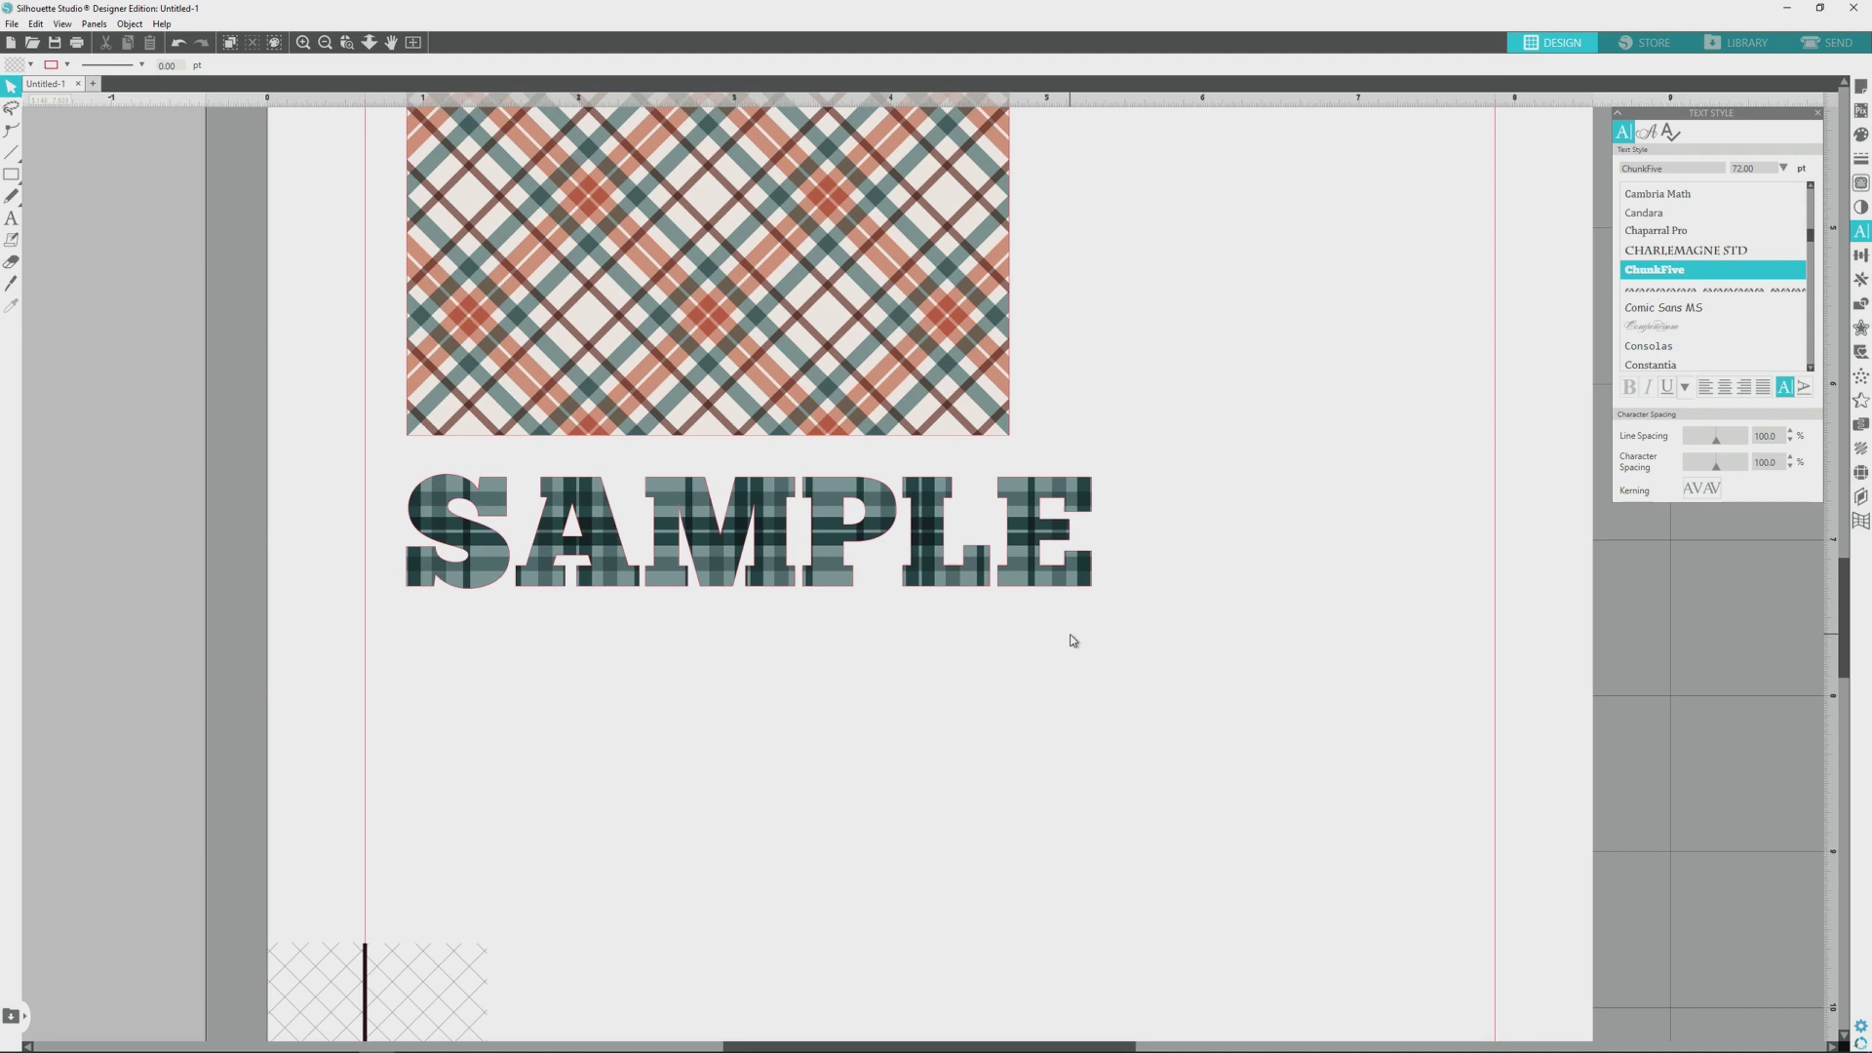
# Step: Zoom out twice to show the whole mat, then open the Library
pyautogui.click(326, 44)
pyautogui.click(324, 44)
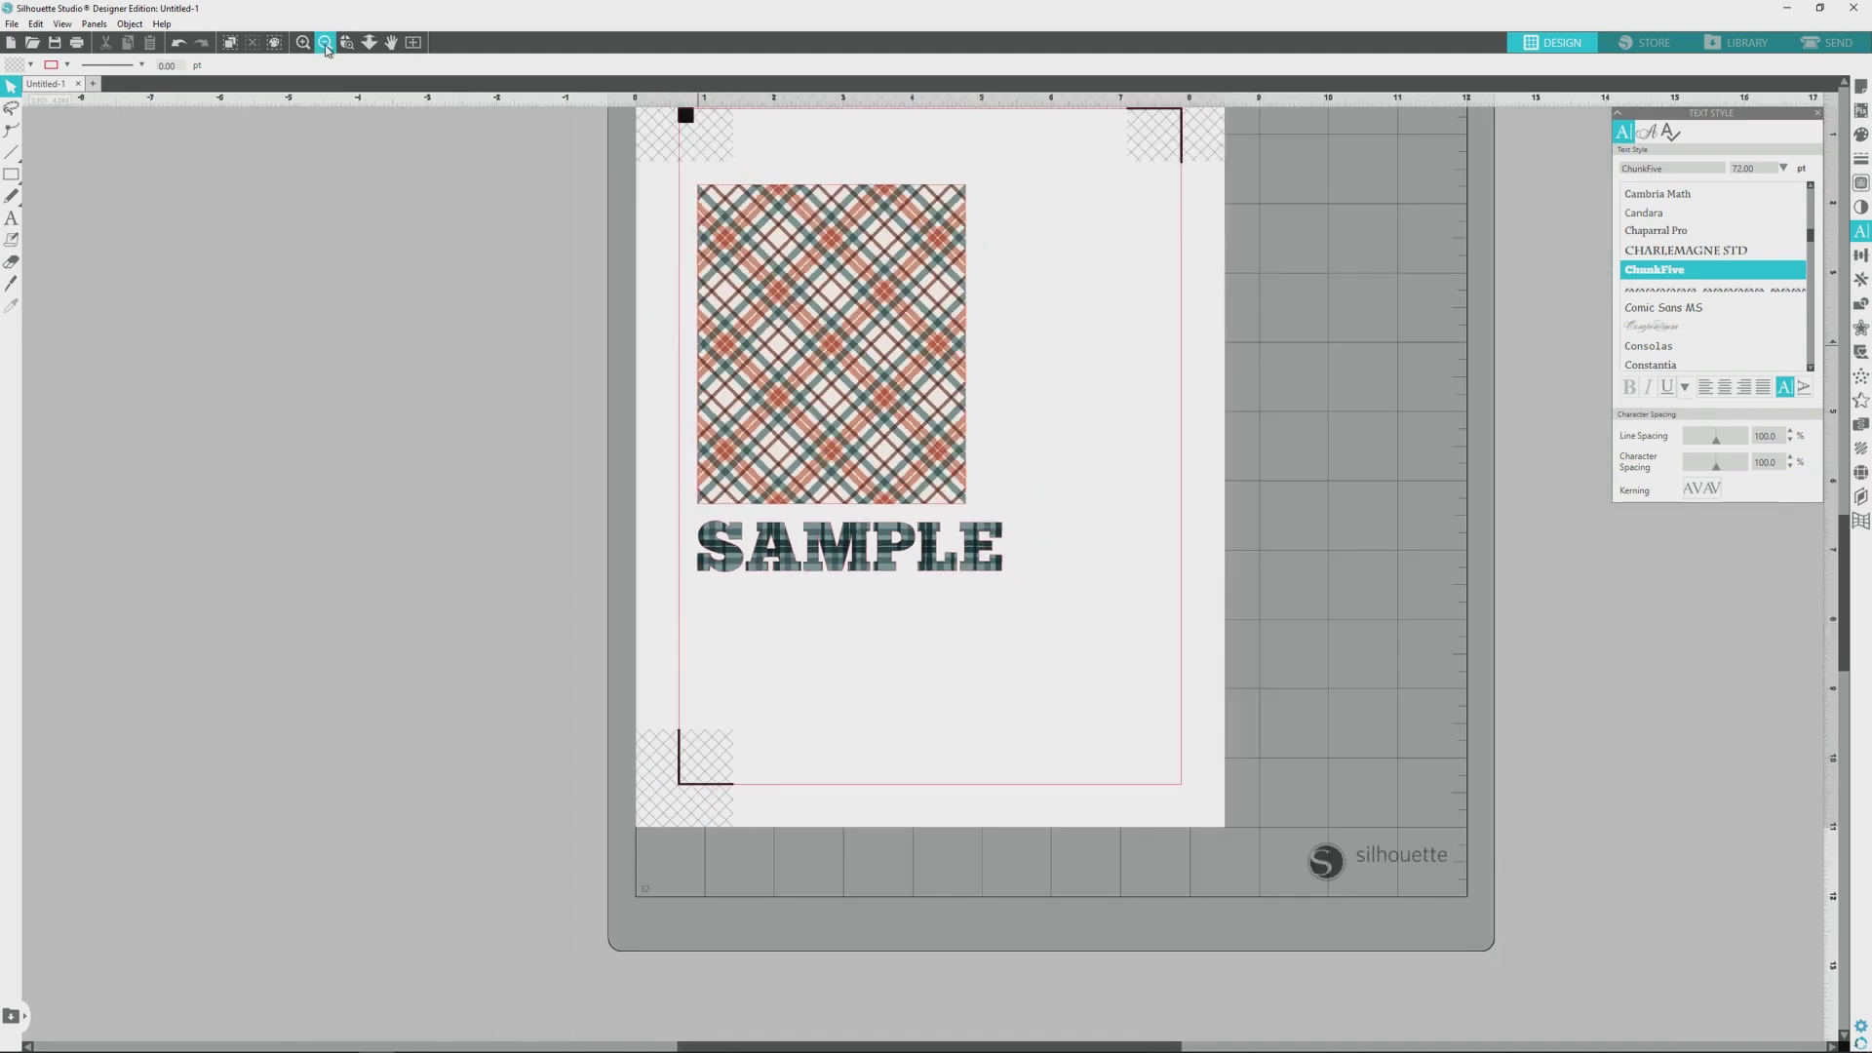
pyautogui.click(1740, 43)
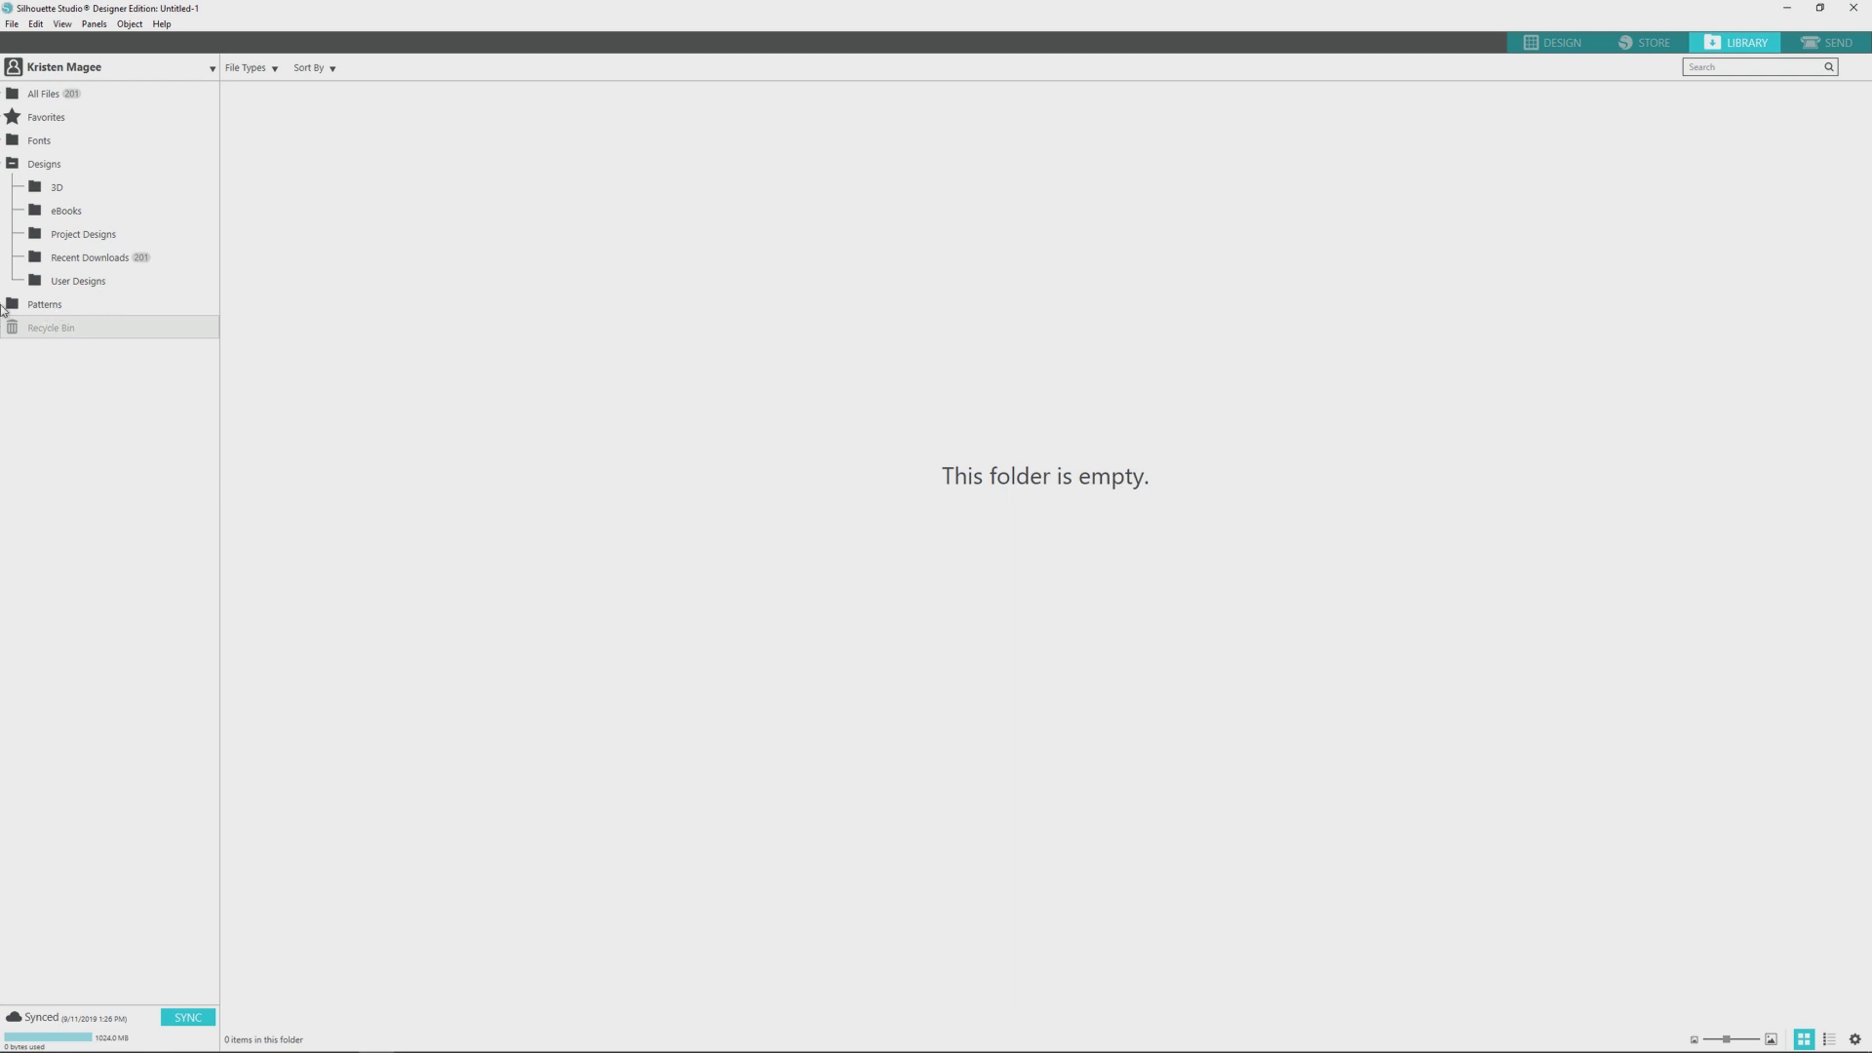
# Step: Create a new folder named fall inside Patterns
pyautogui.click(42, 309)
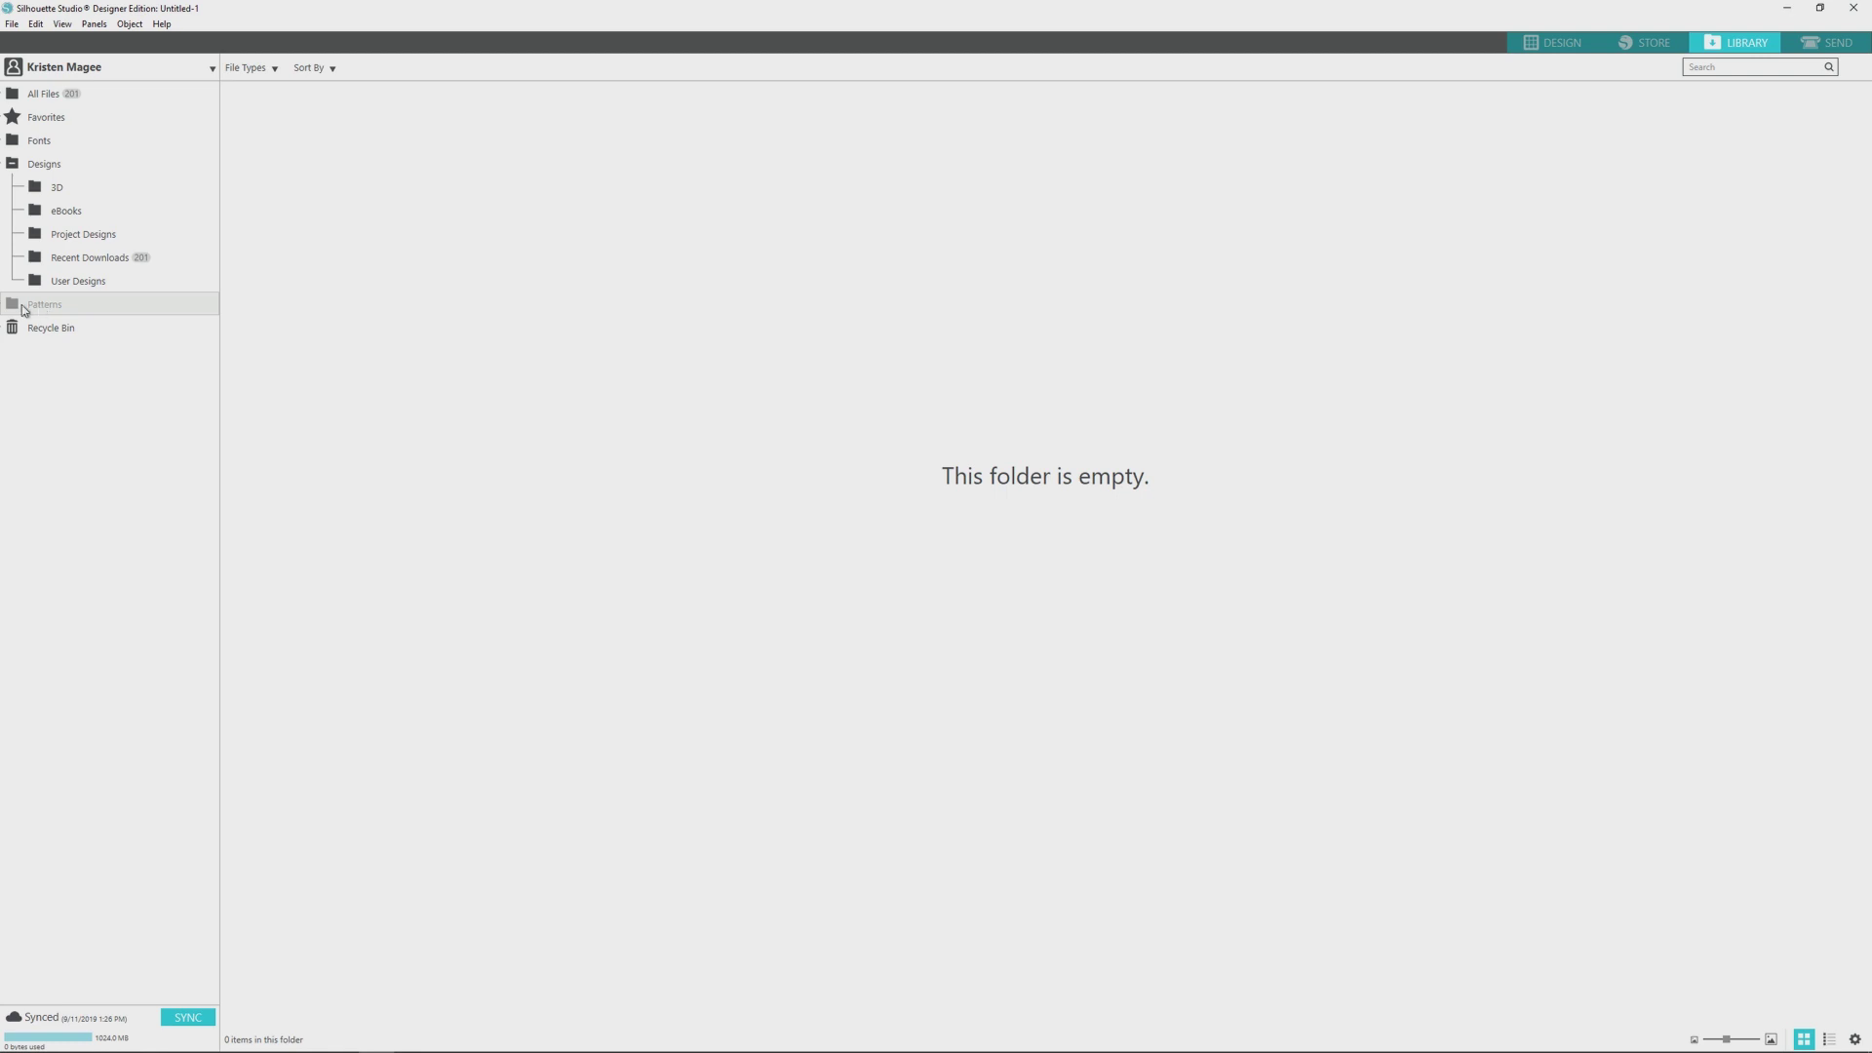
pyautogui.rightClick(24, 309)
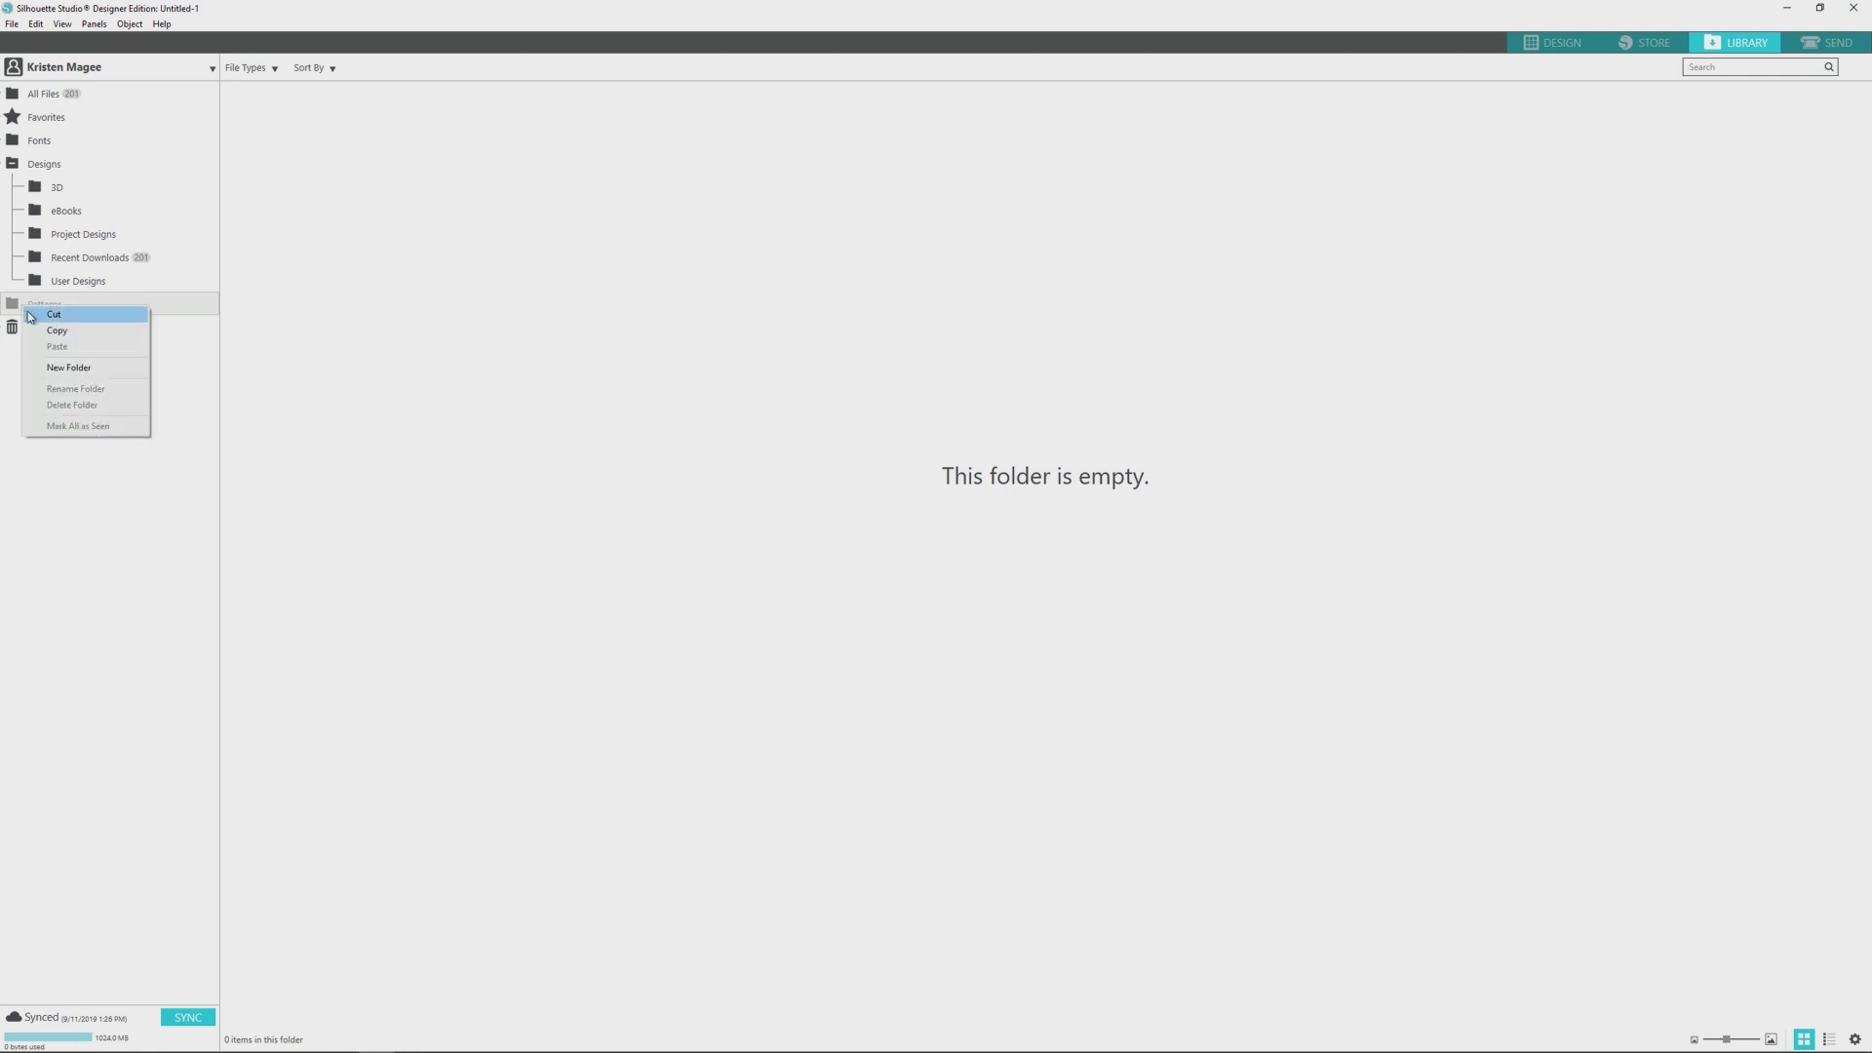
pyautogui.click(61, 375)
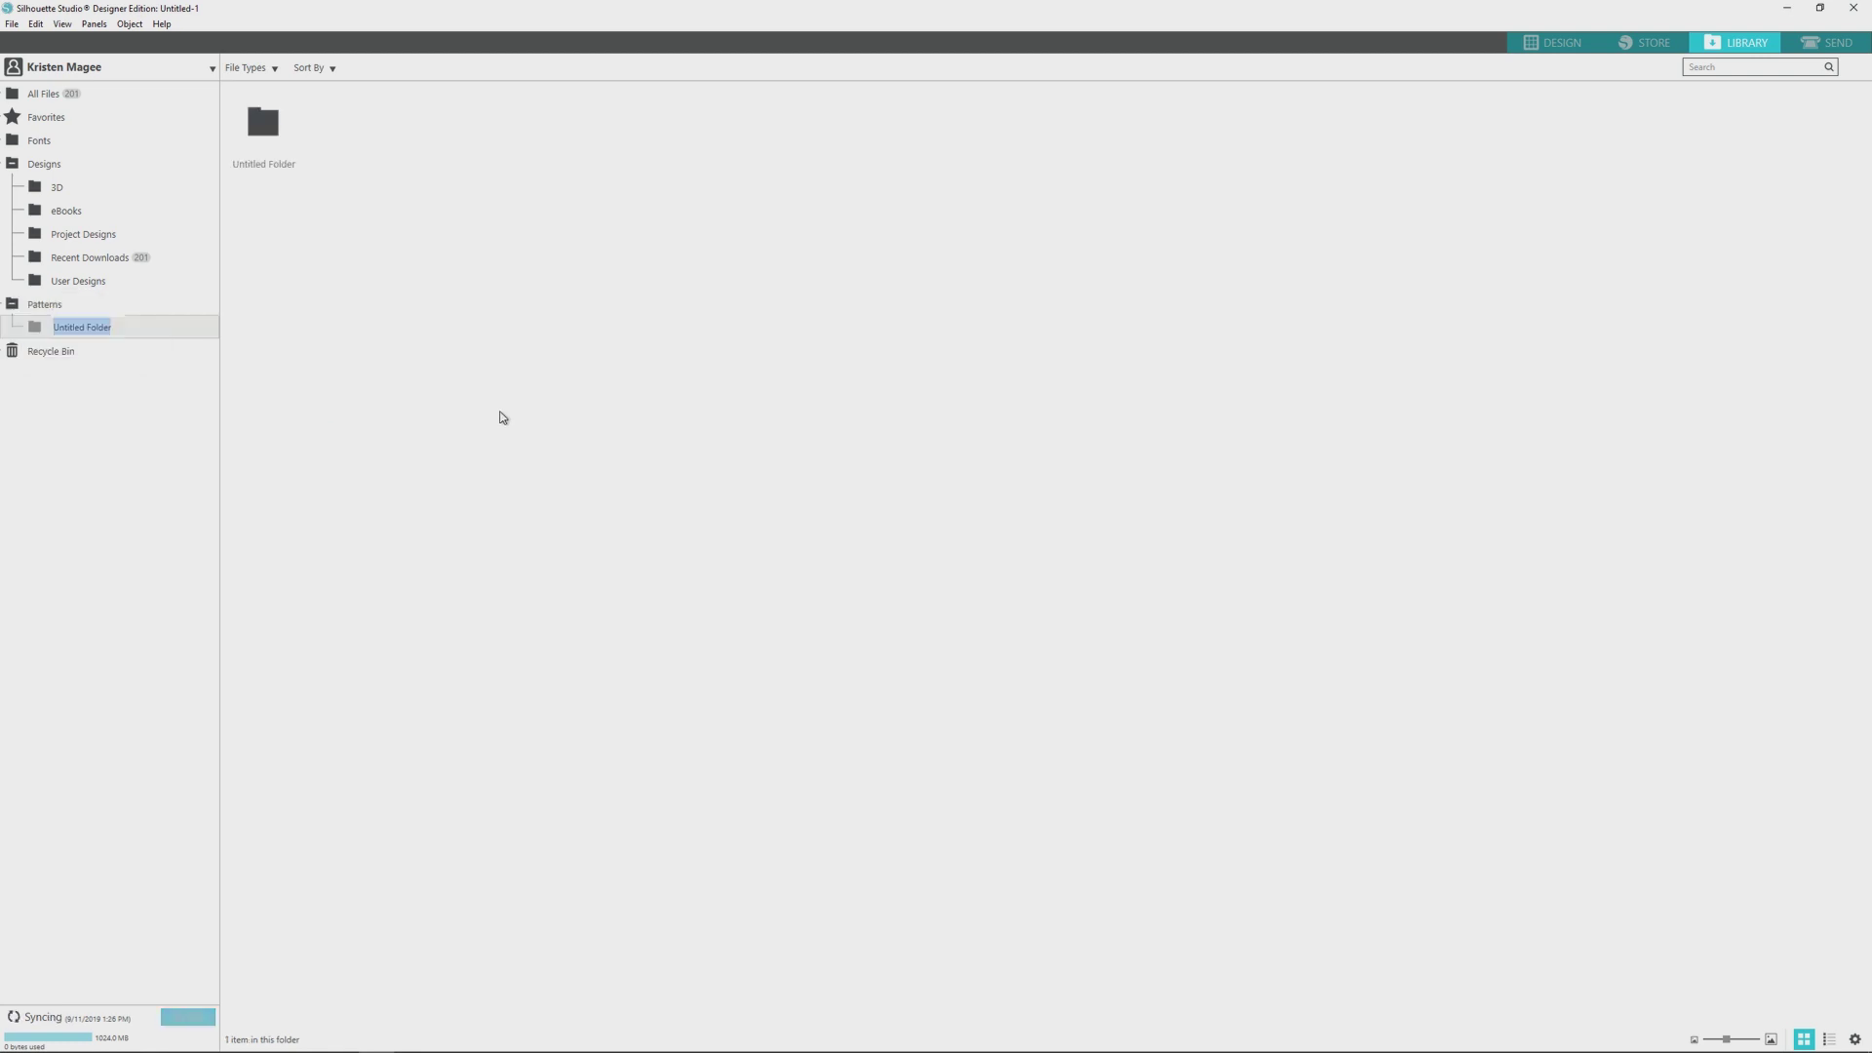
pyautogui.write('fall')
pyautogui.press('Return')
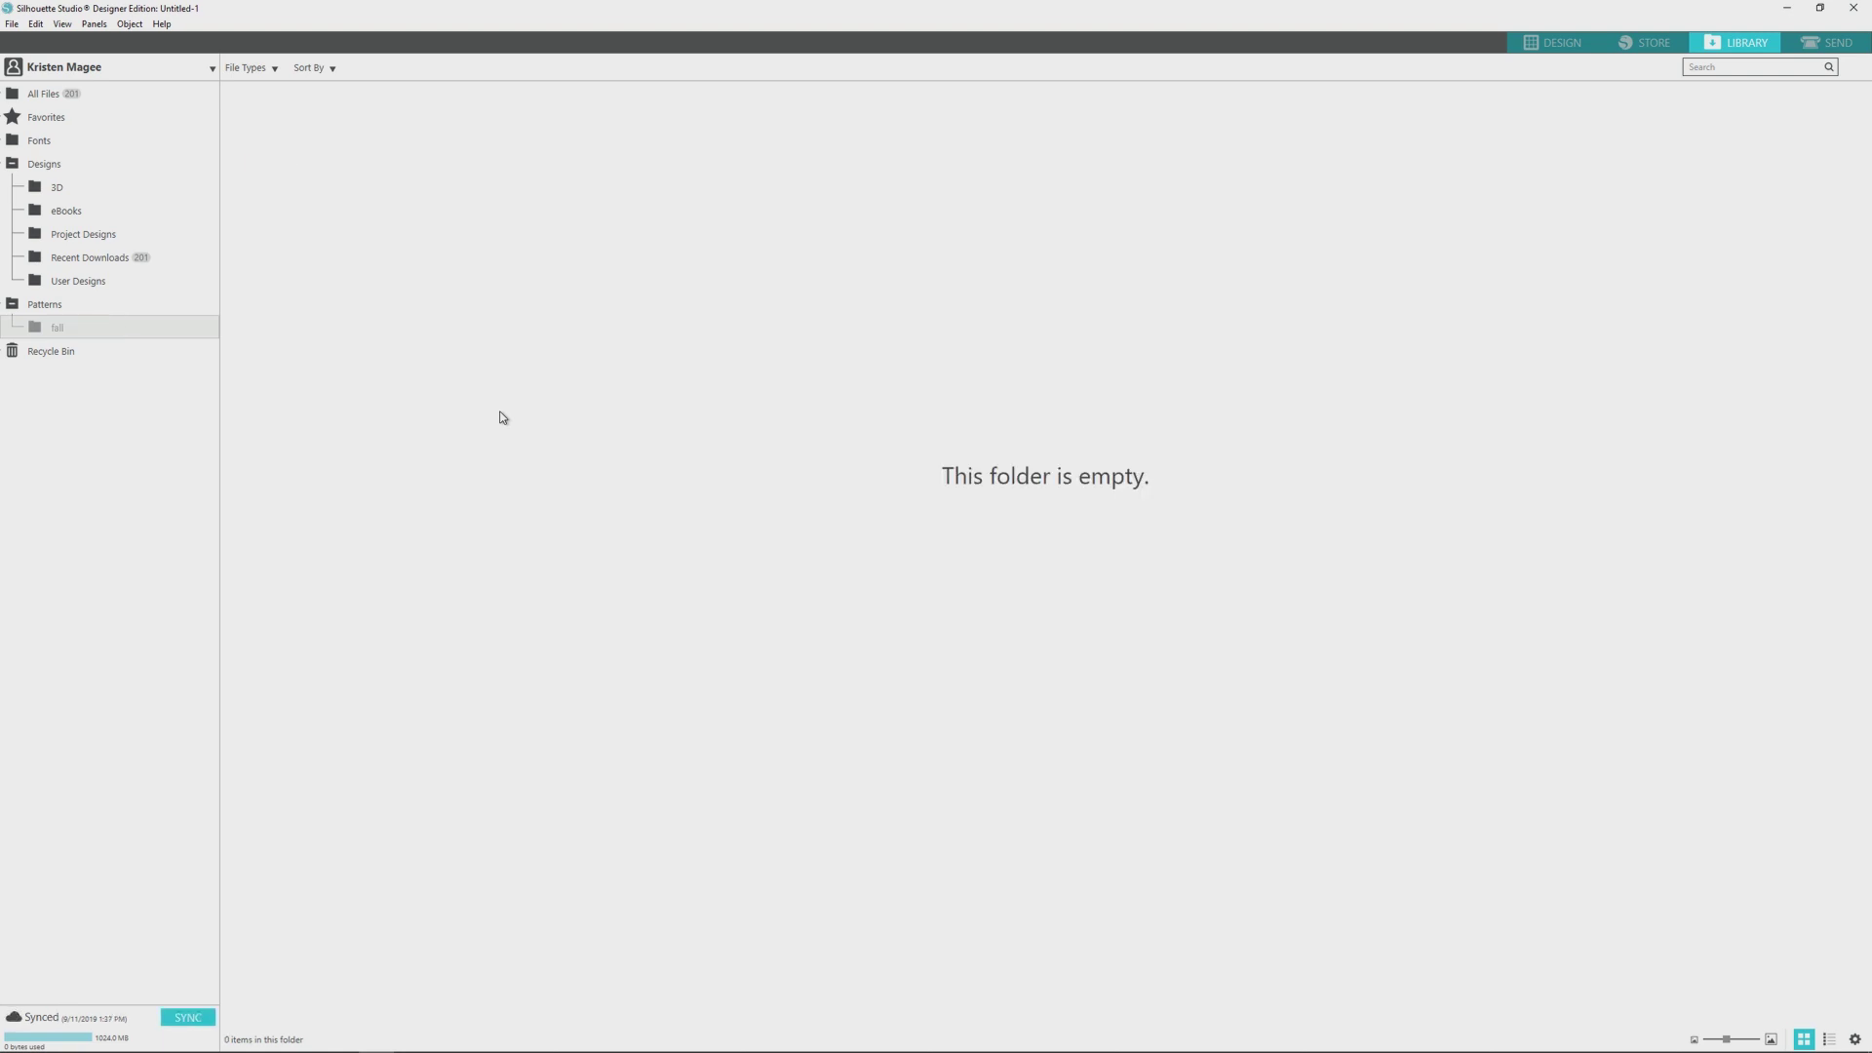
# Step: Add subfolders leaves & pumpkins and autumn plaids inside fall
pyautogui.rightClick(61, 332)
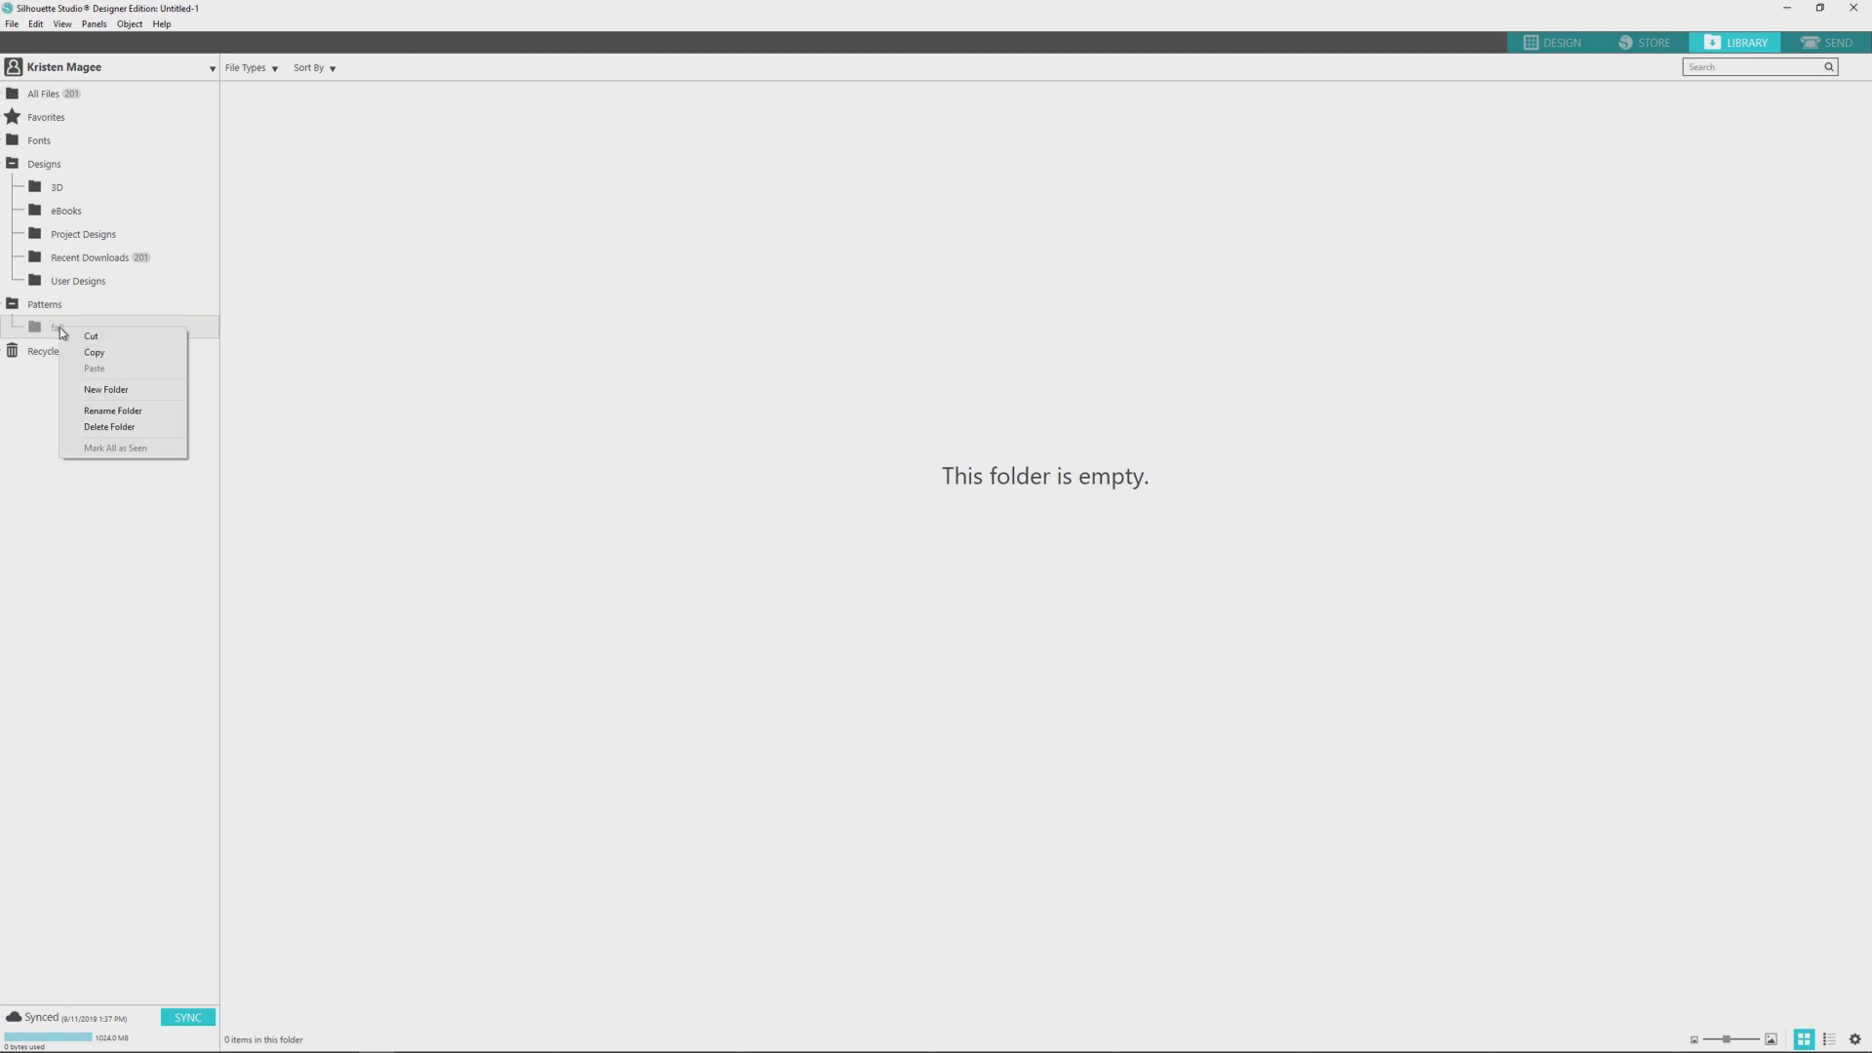
pyautogui.click(184, 388)
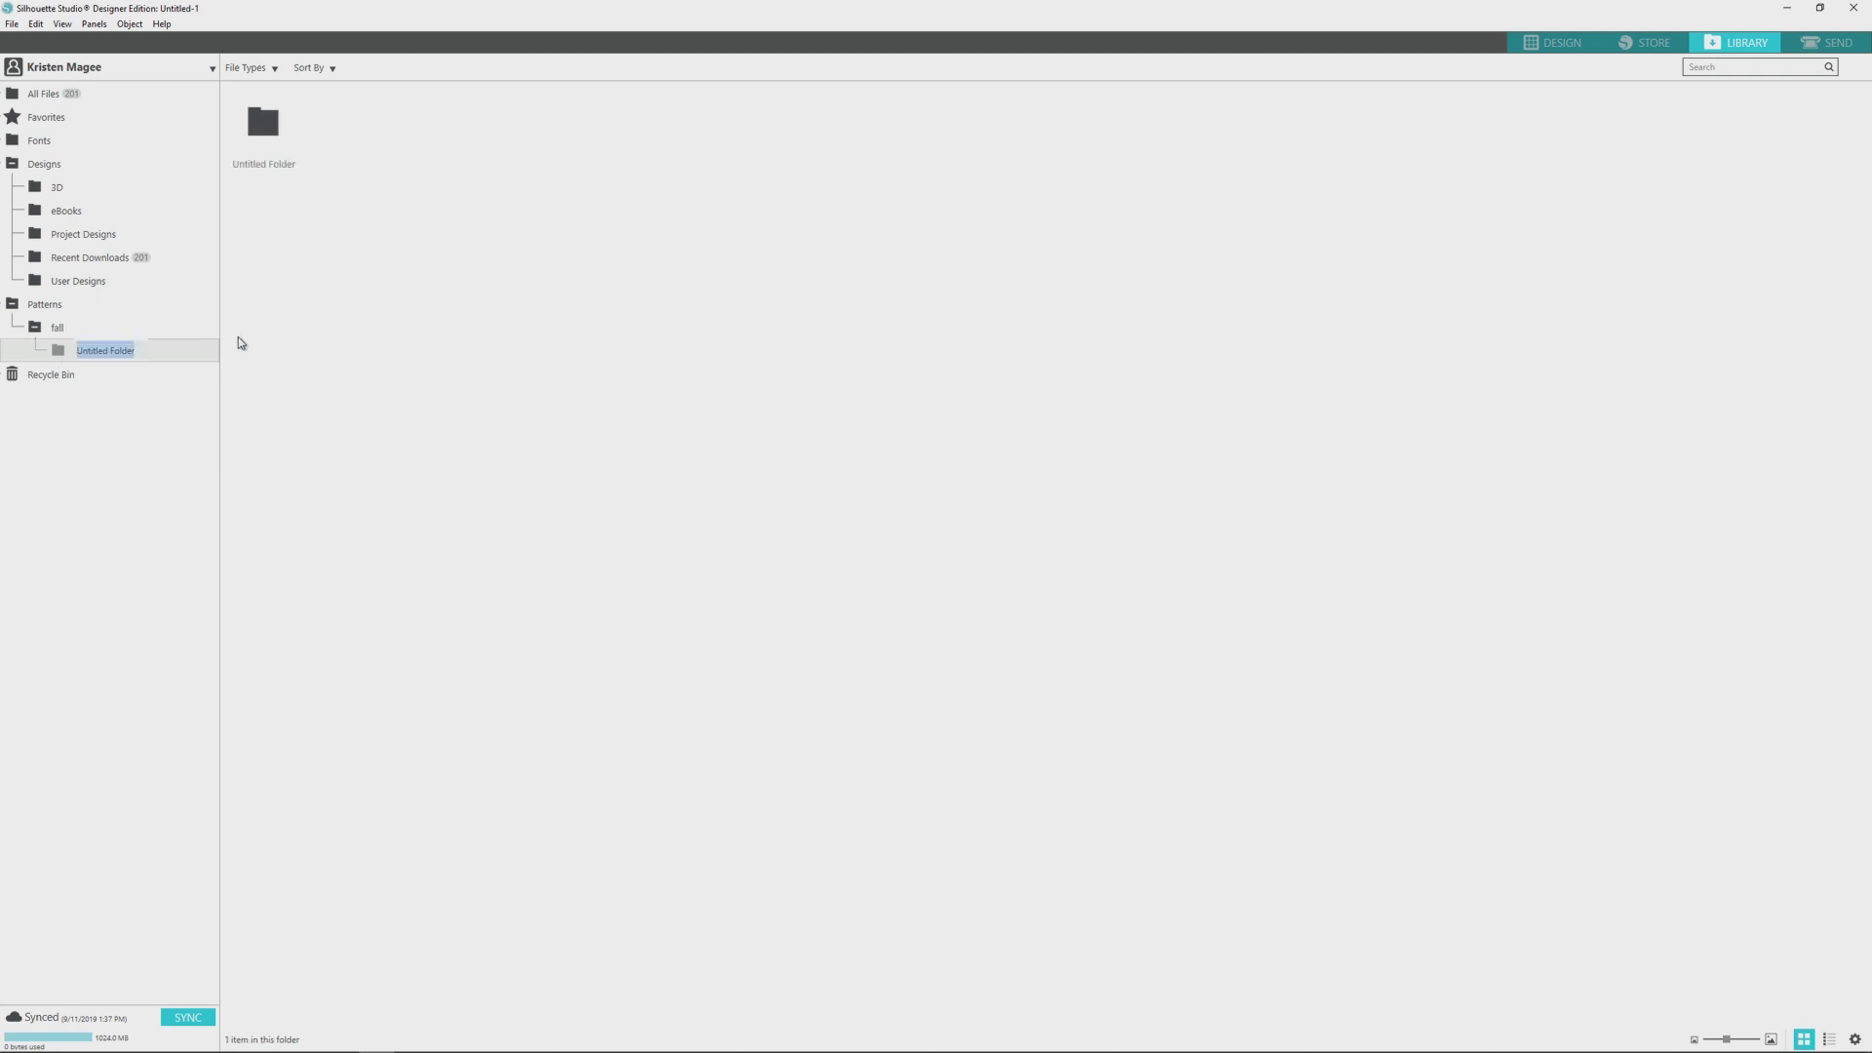
pyautogui.write('lea')
pyautogui.write('ves &')
pyautogui.write(' pumpkins')
pyautogui.press('Return')
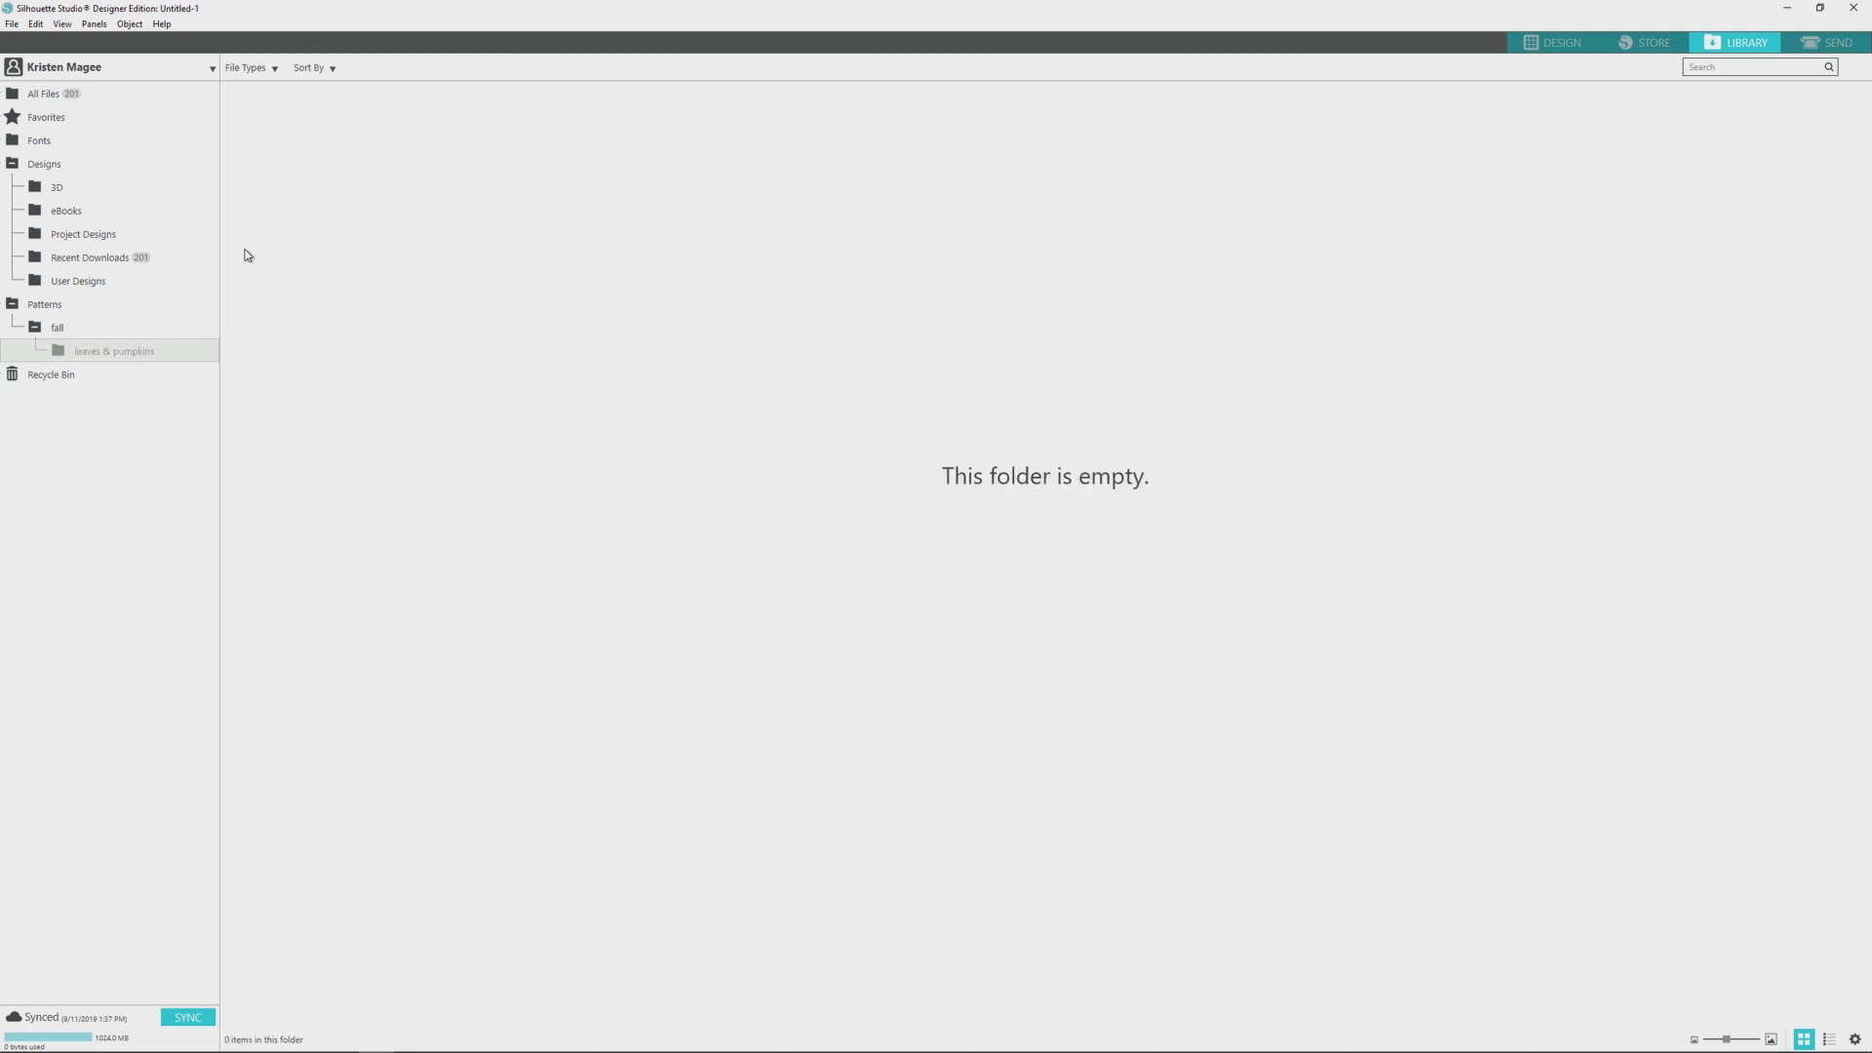
pyautogui.rightClick(48, 328)
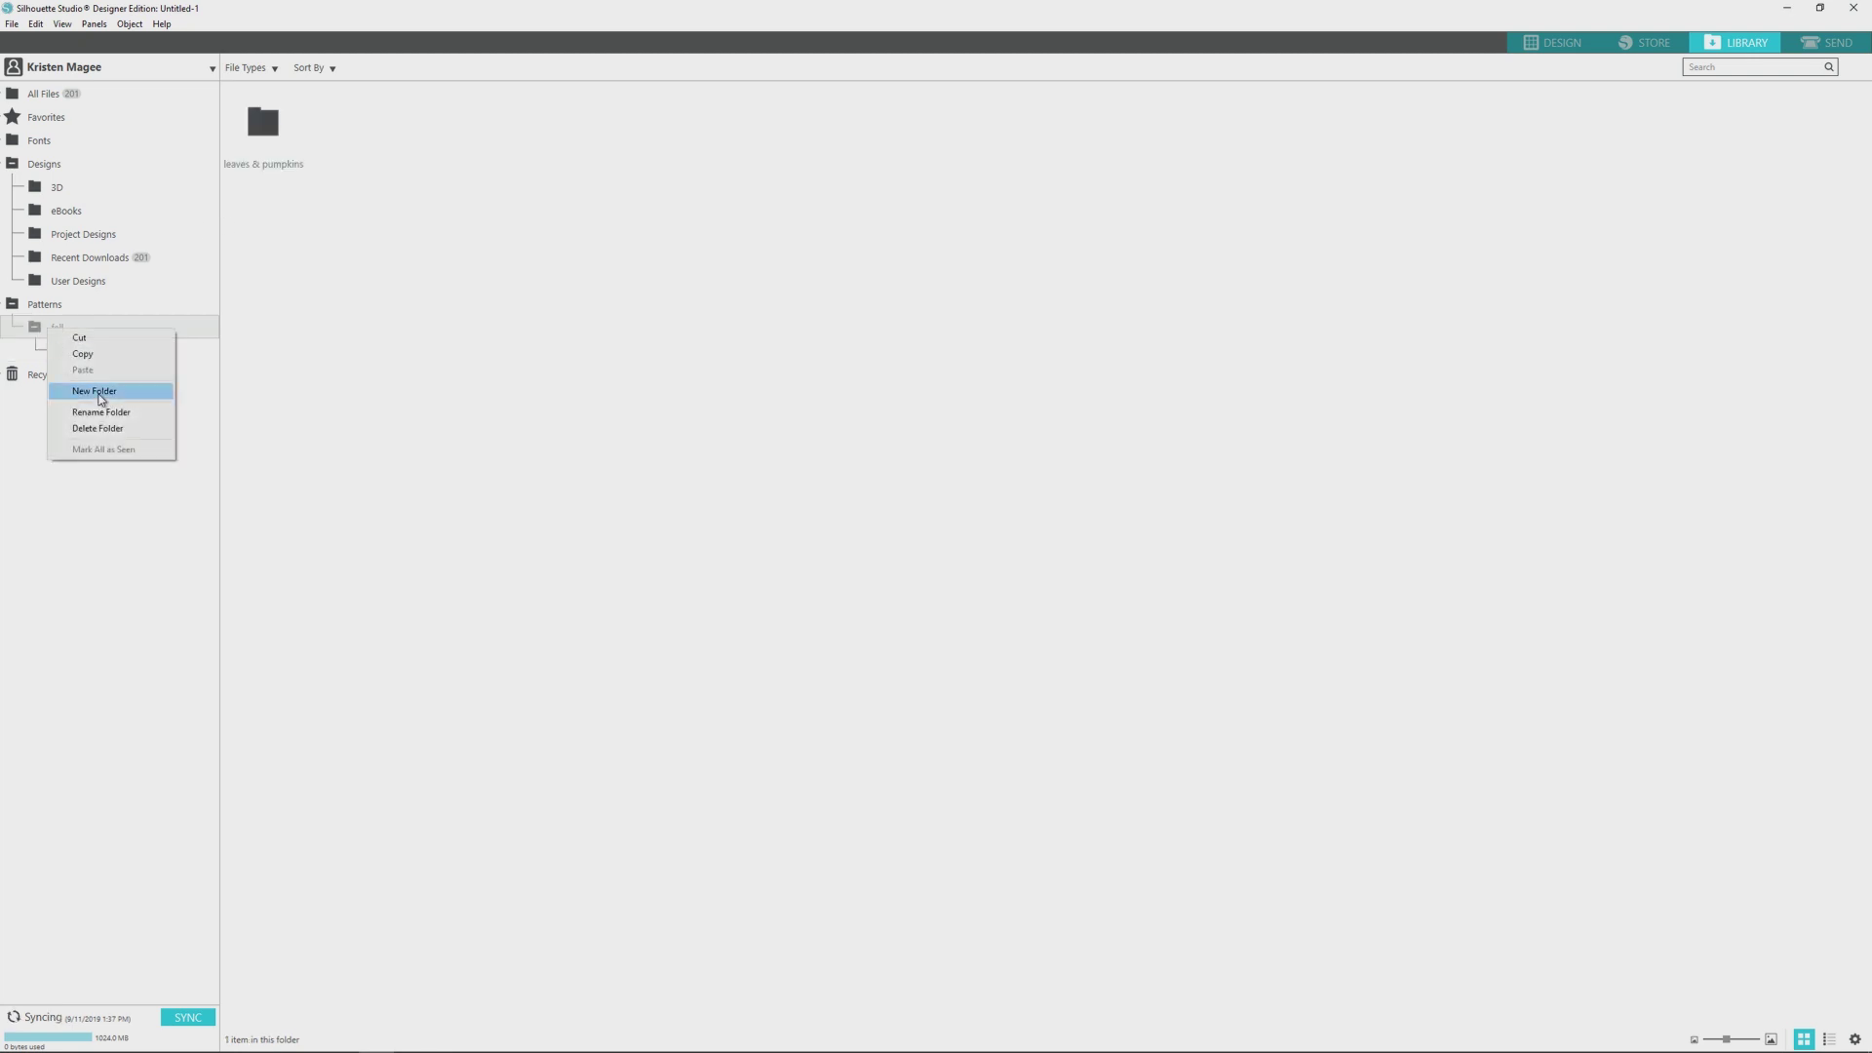
pyautogui.click(97, 399)
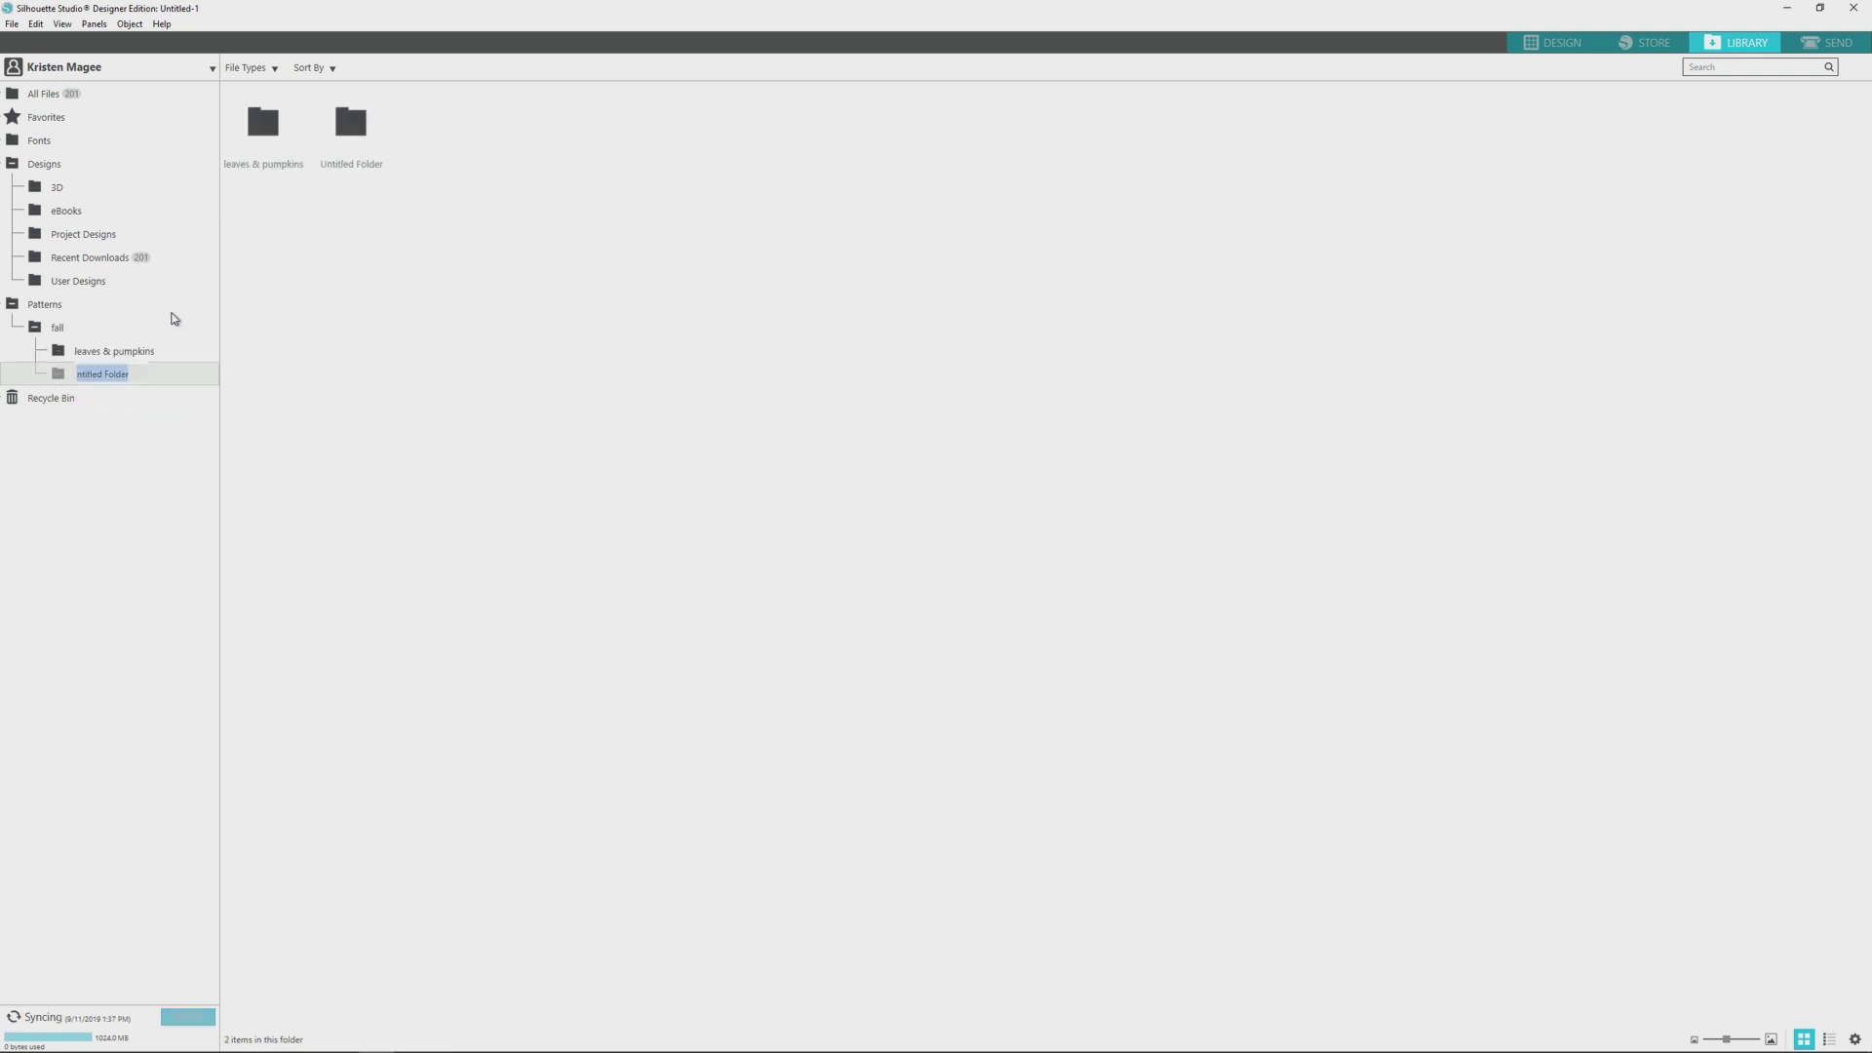
pyautogui.write('autumn')
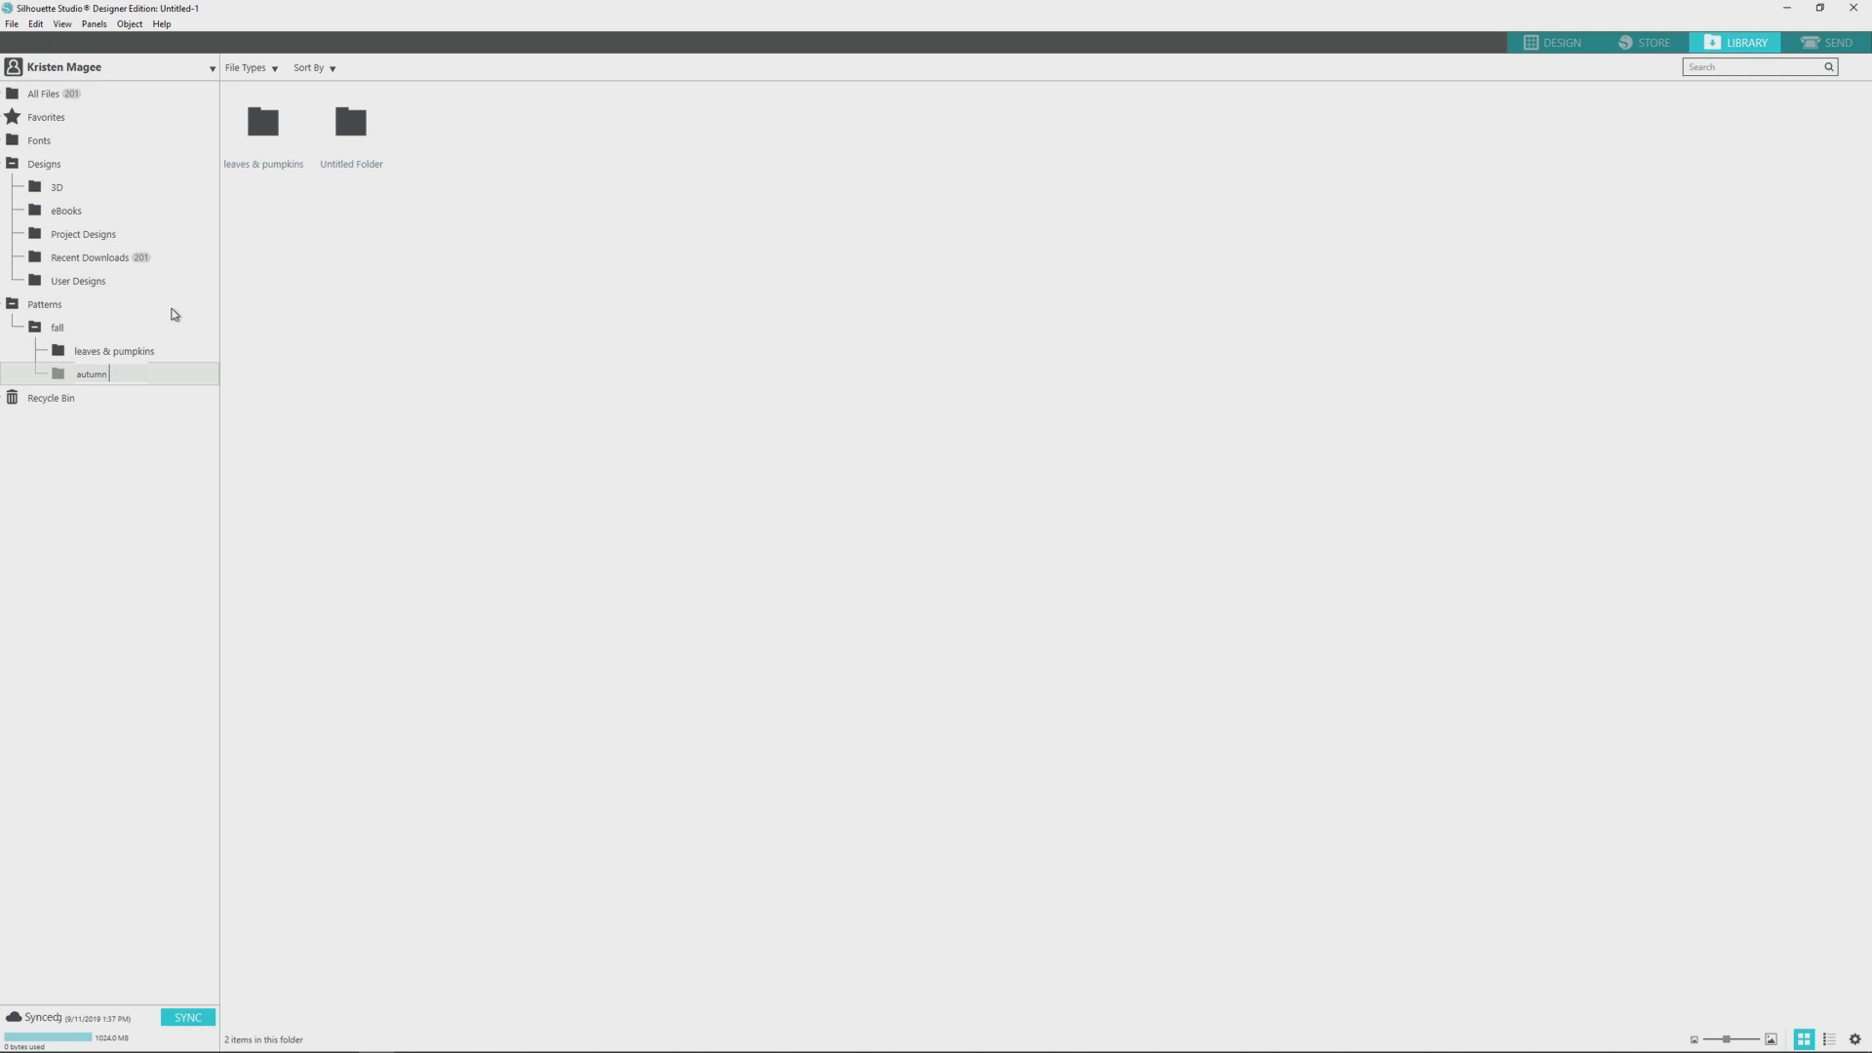
pyautogui.write(' plaids')
pyautogui.press('Return')
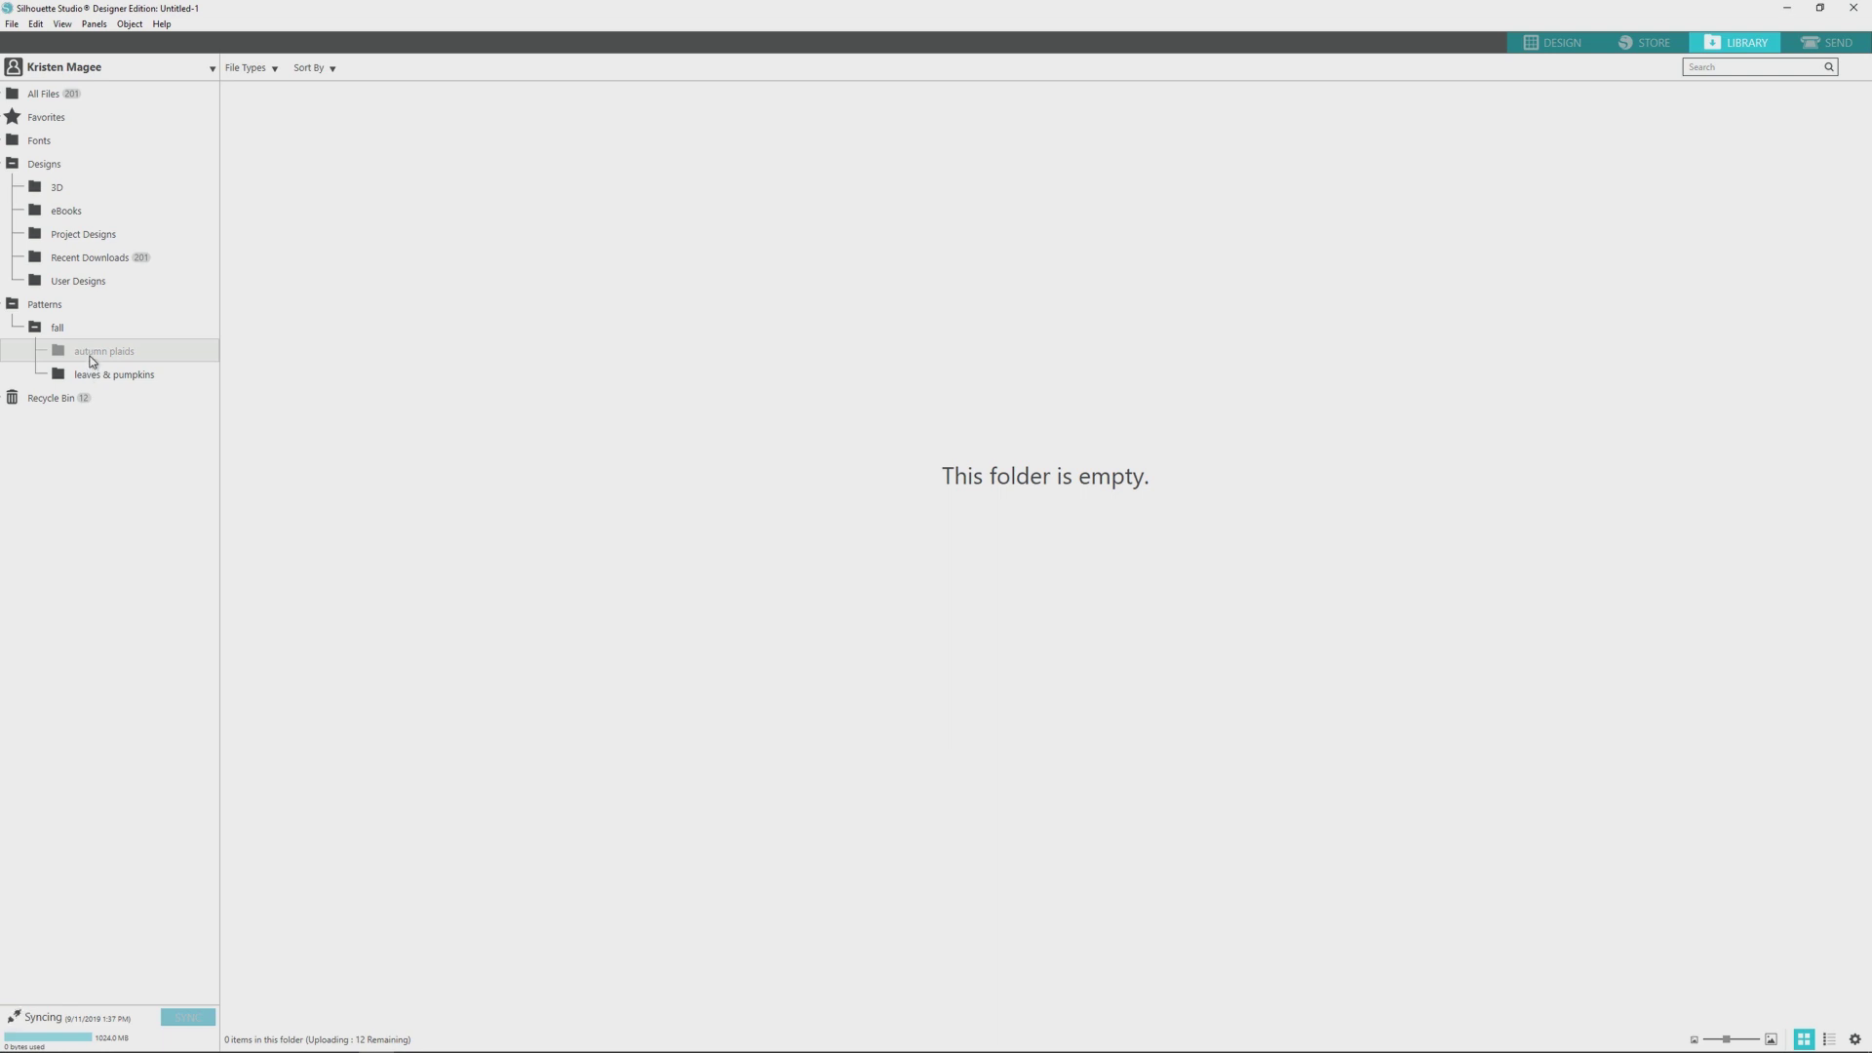
pyautogui.moveTo(125, 1040)
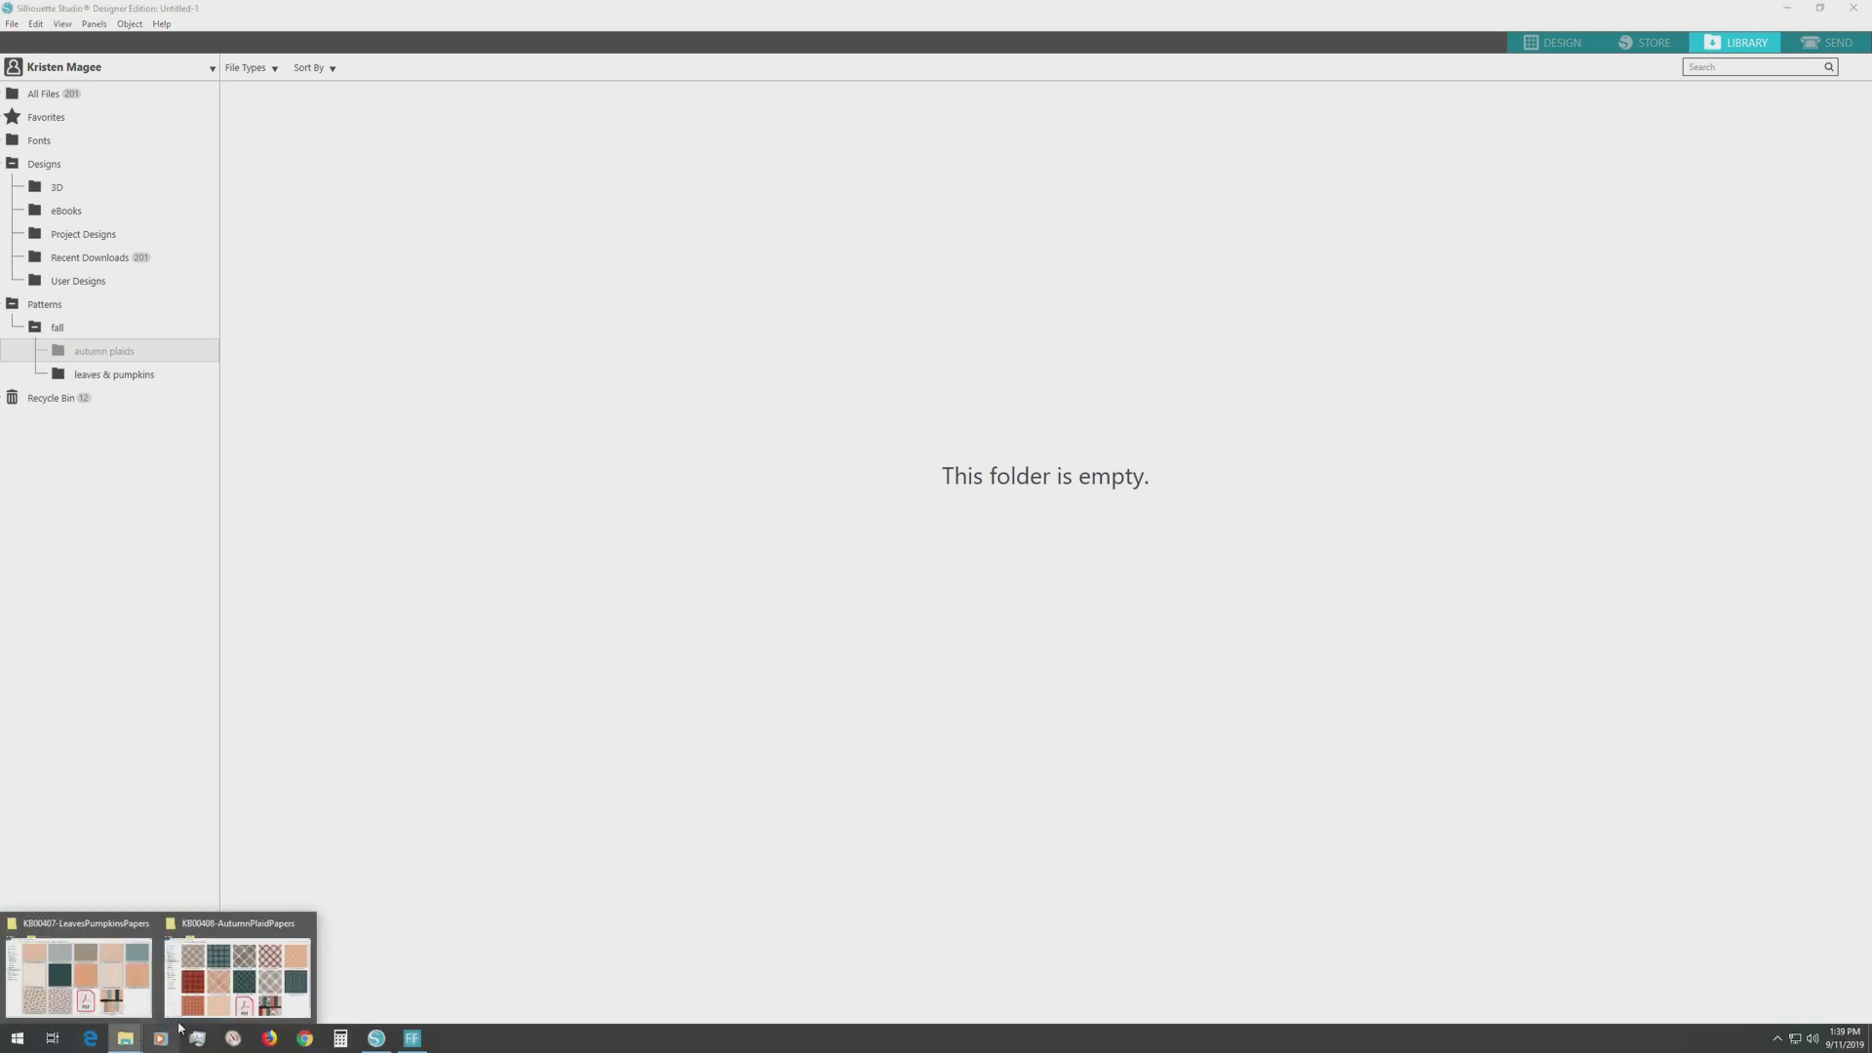
# Step: Drag plaid papers 01–12 from Explorer into the autumn plaids library folder
pyautogui.click(231, 971)
pyautogui.moveTo(1529, 383); pyautogui.dragTo(965, 365)
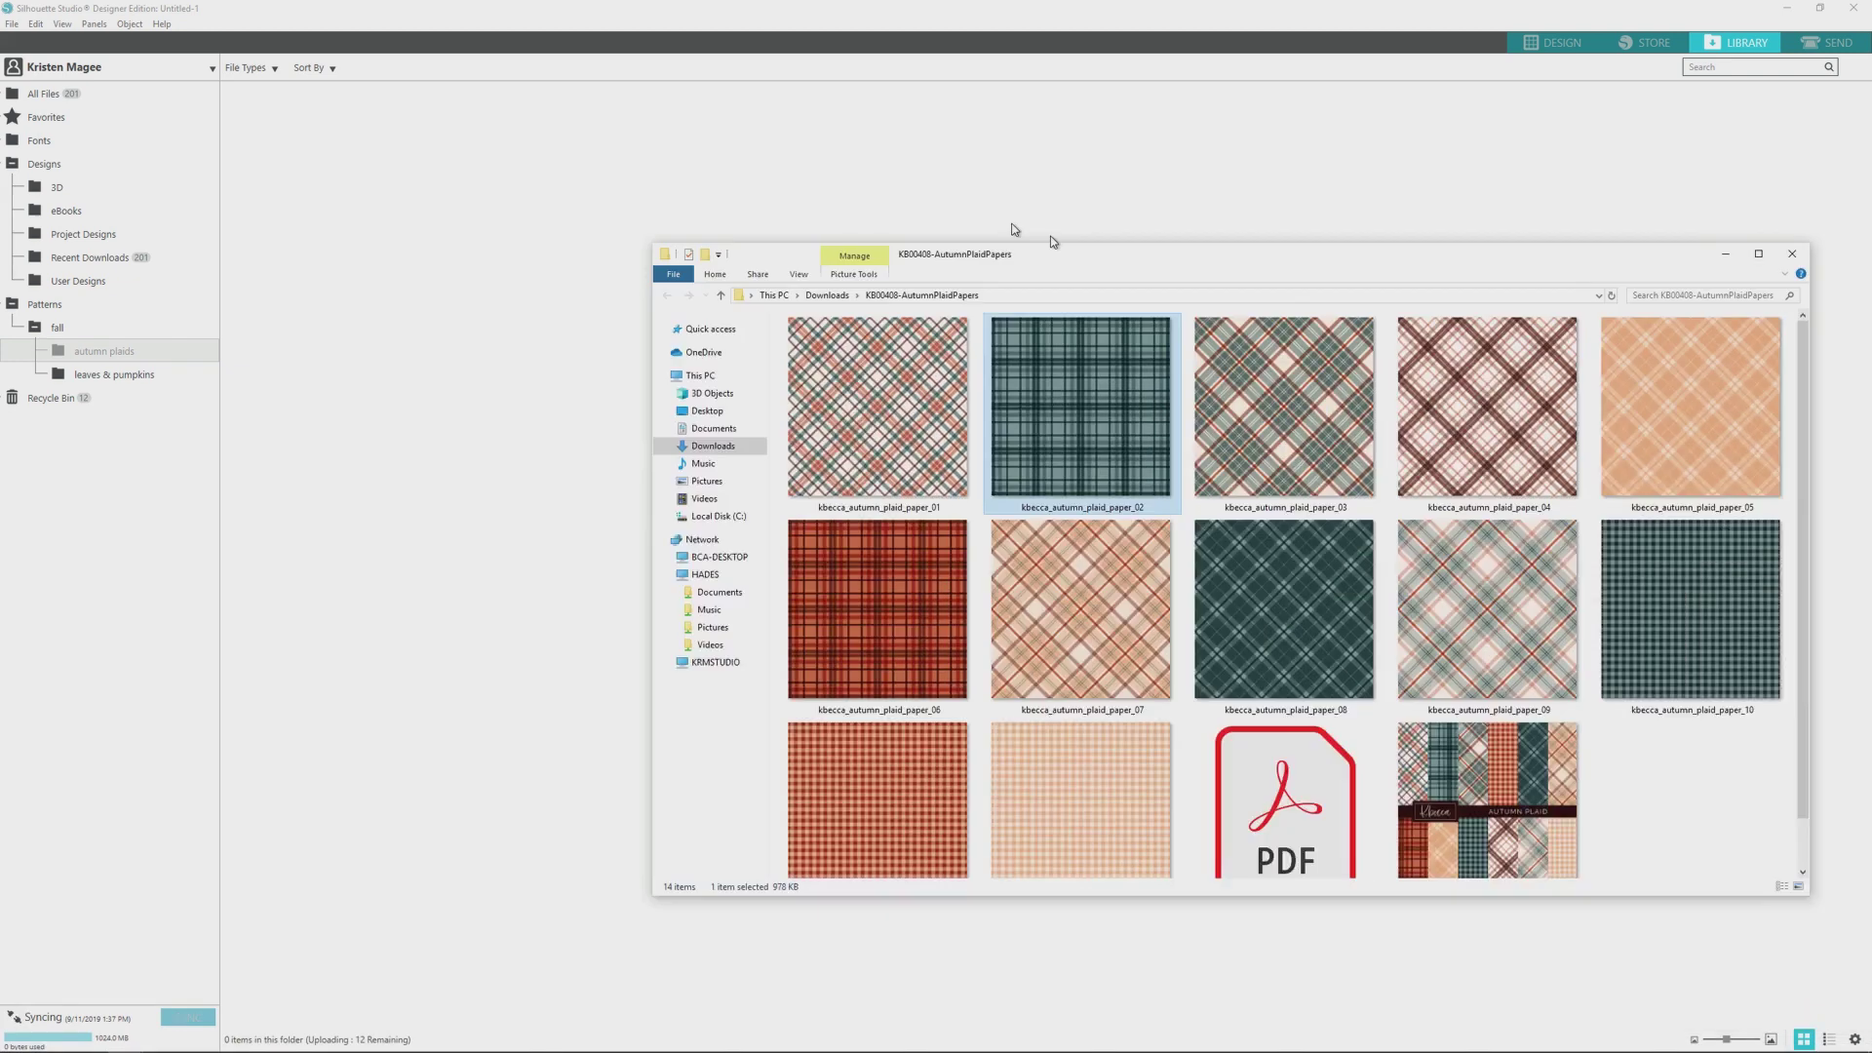
pyautogui.click(713, 520)
pyautogui.keyDown('shift'); pyautogui.click(878, 900); pyautogui.keyUp('shift')
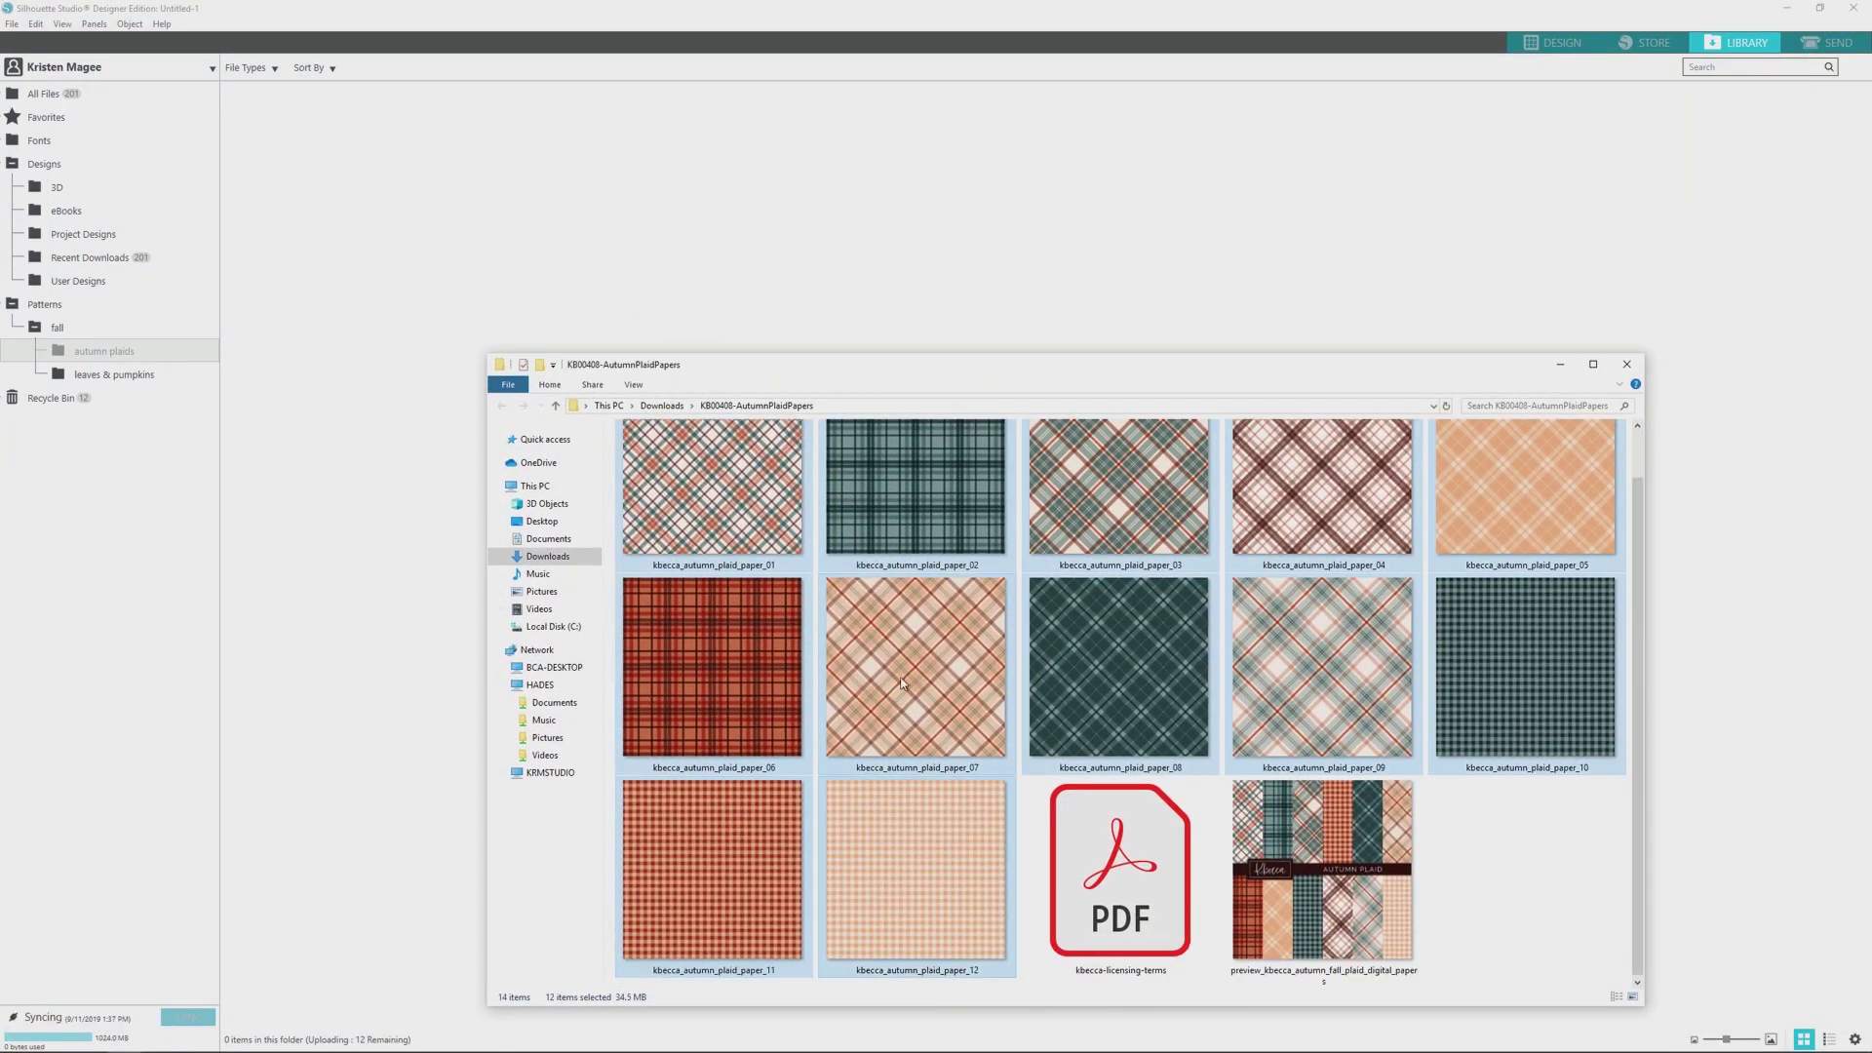
pyautogui.moveTo(901, 682); pyautogui.dragTo(653, 239)
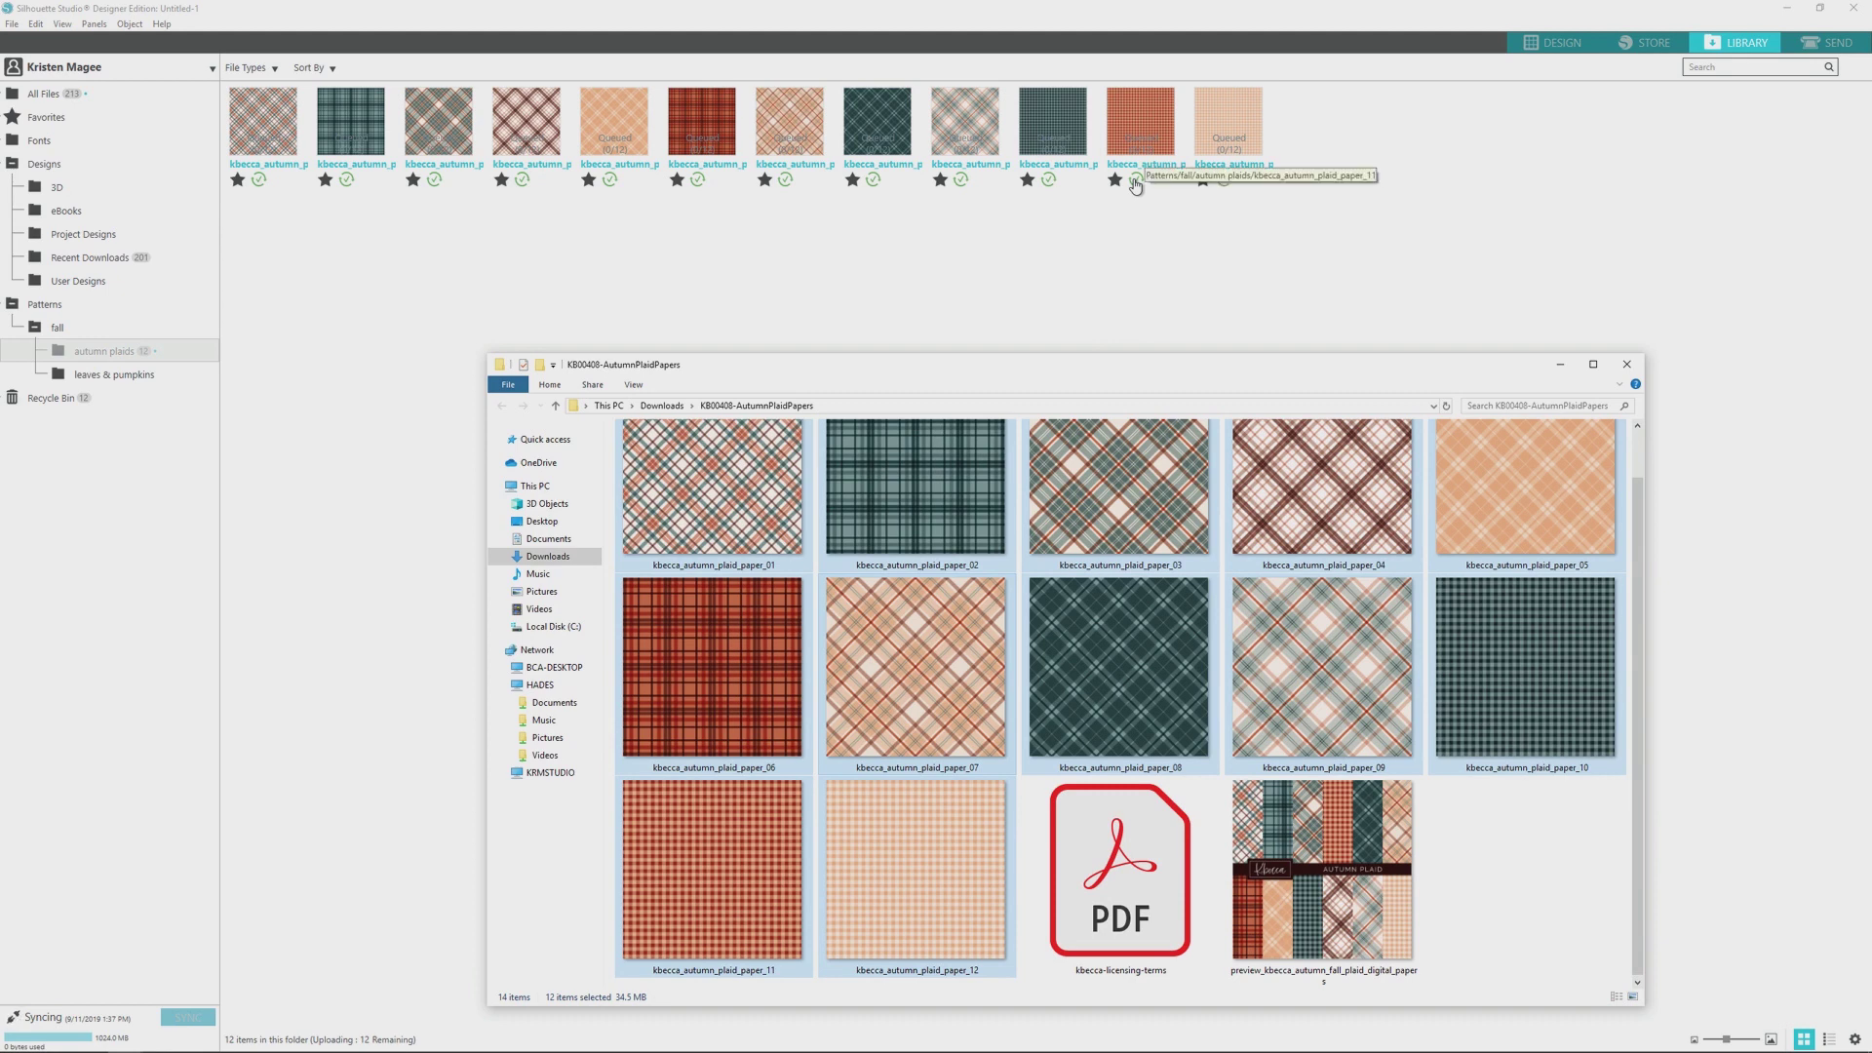
# Step: Cancel File Sync Selection so the plaid papers stay synced, then preview paper_12
pyautogui.click(1135, 182)
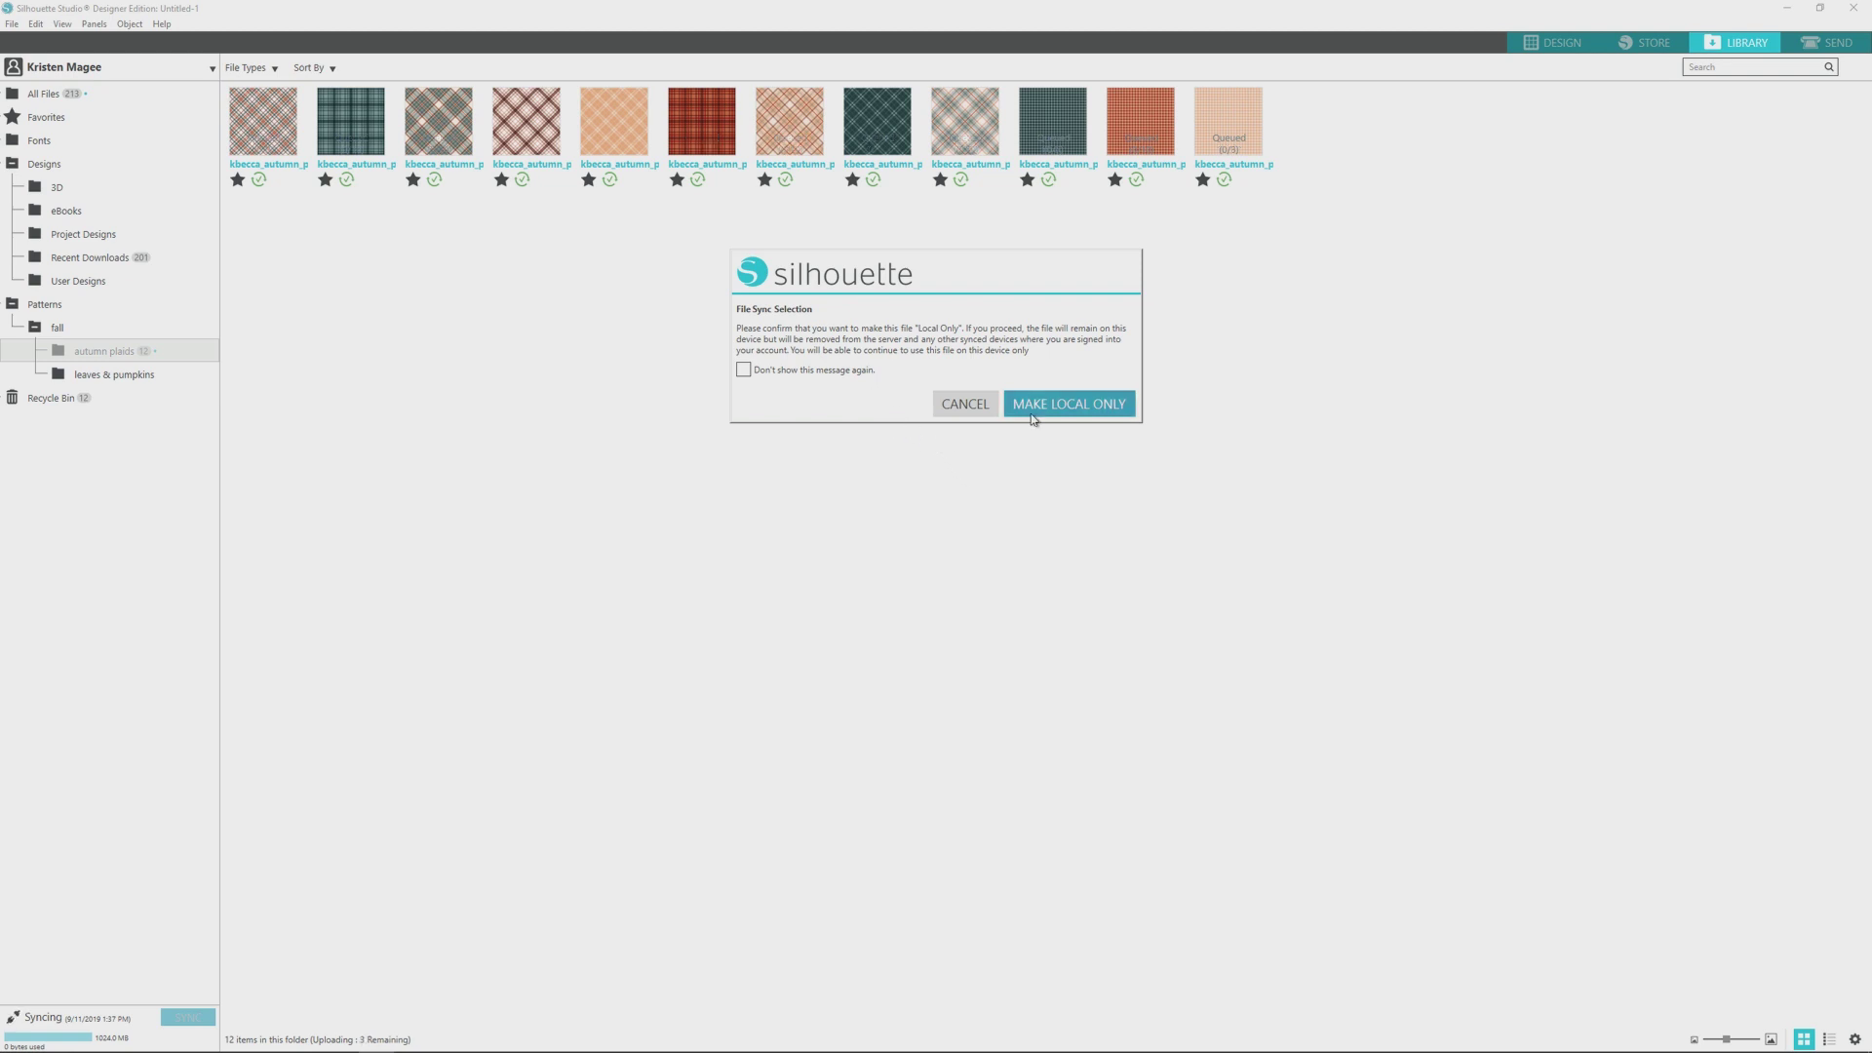
pyautogui.click(966, 405)
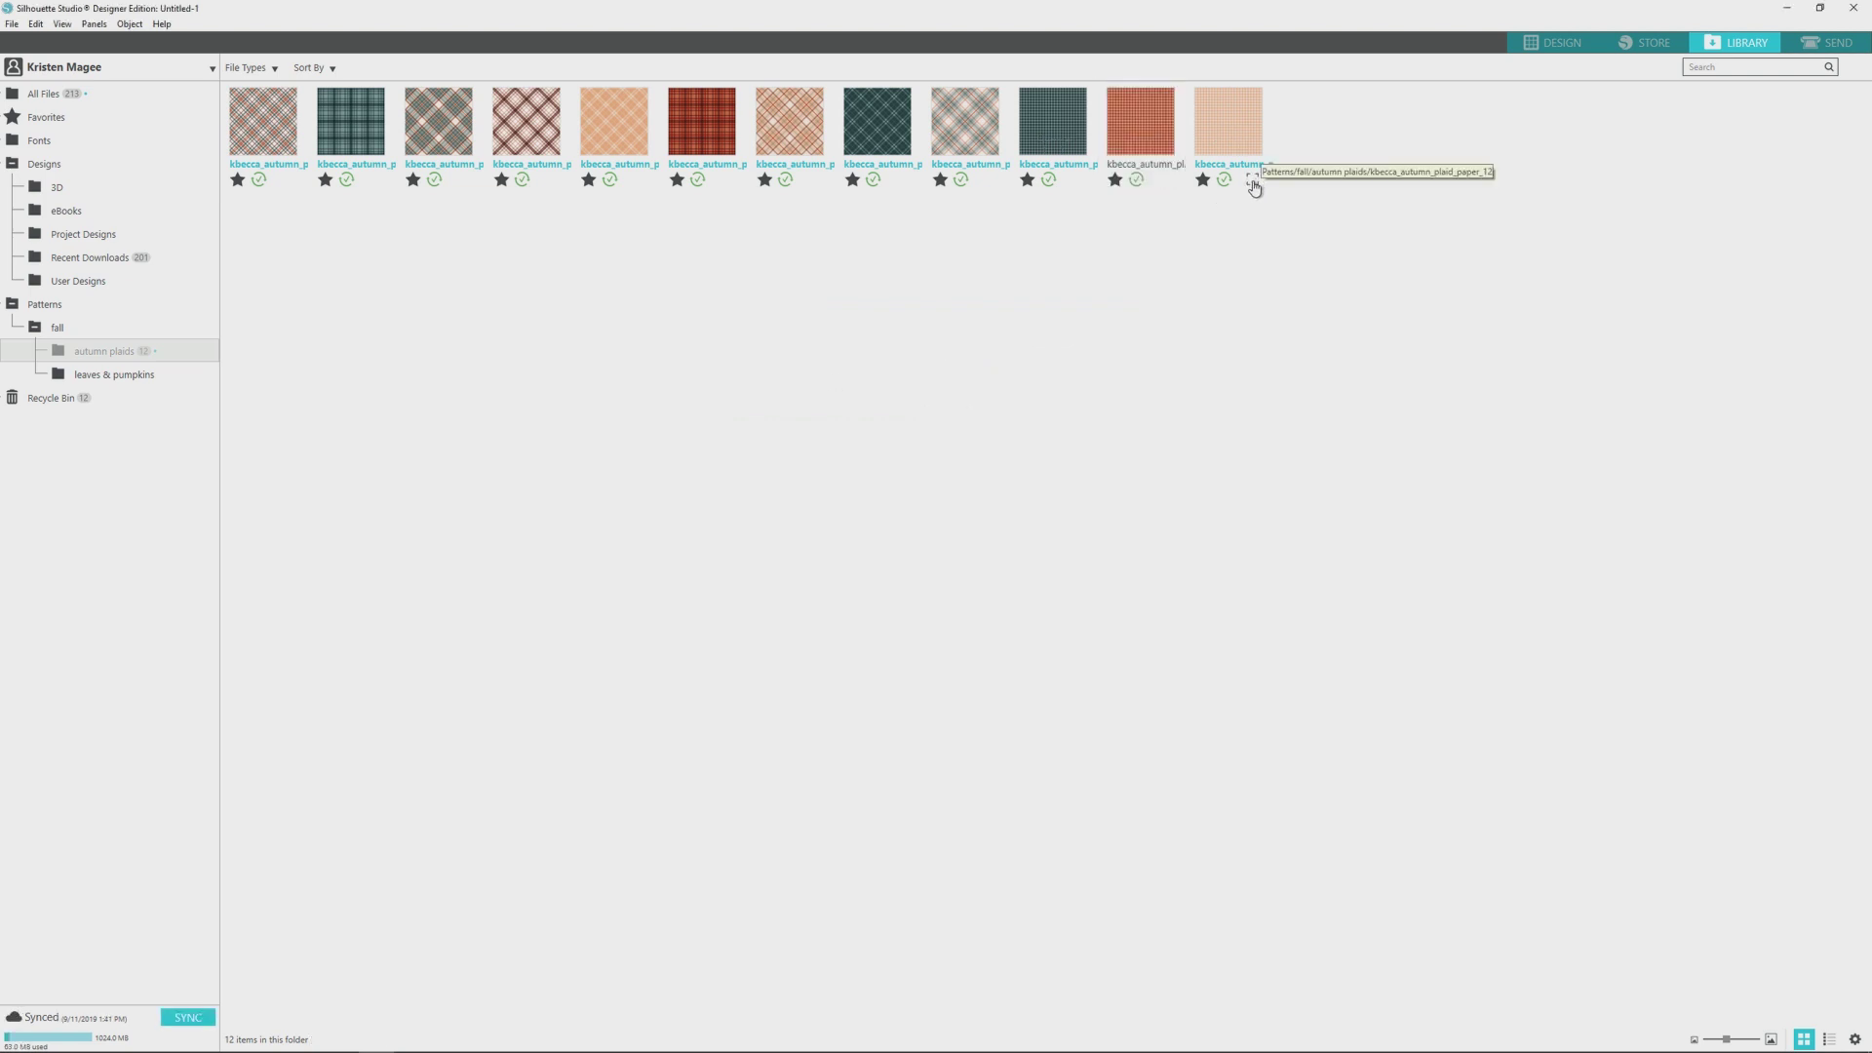
pyautogui.click(1253, 183)
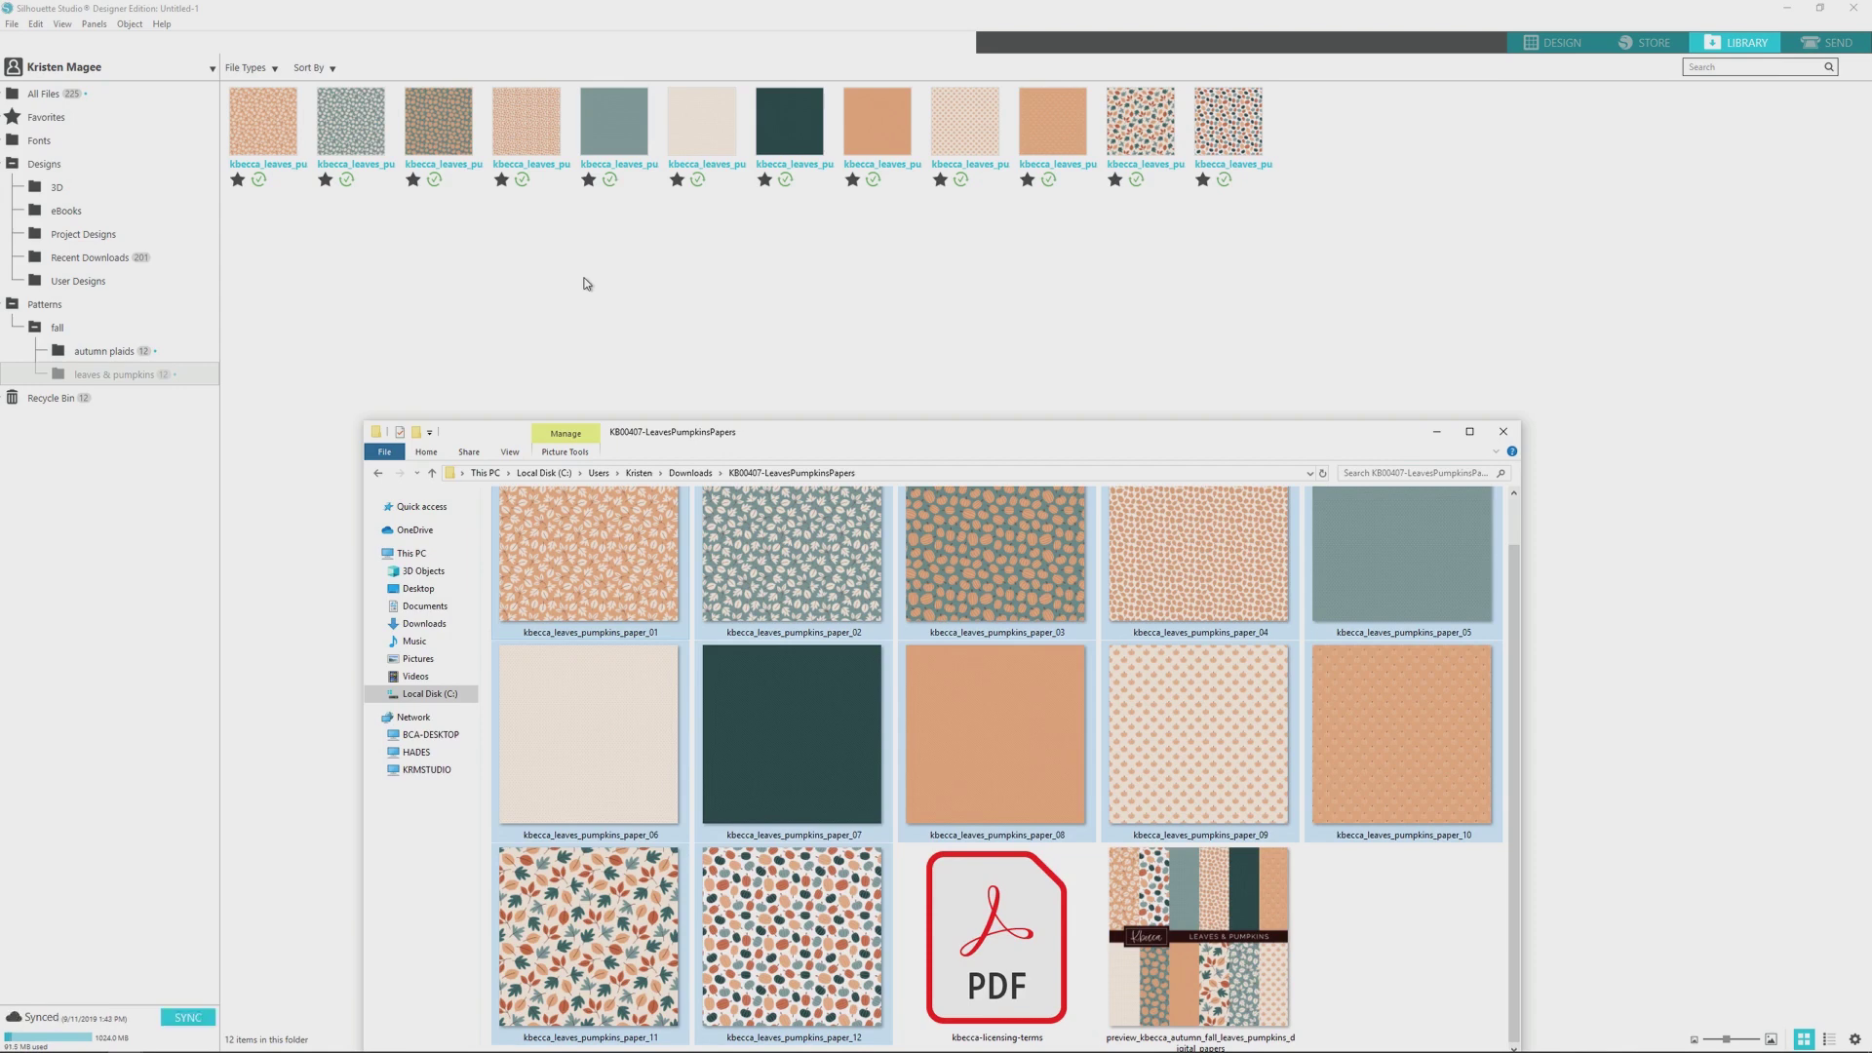
# Step: Leave the library for the design page showing the plaid rectangle and SAMPLE text
pyautogui.click(725, 28)
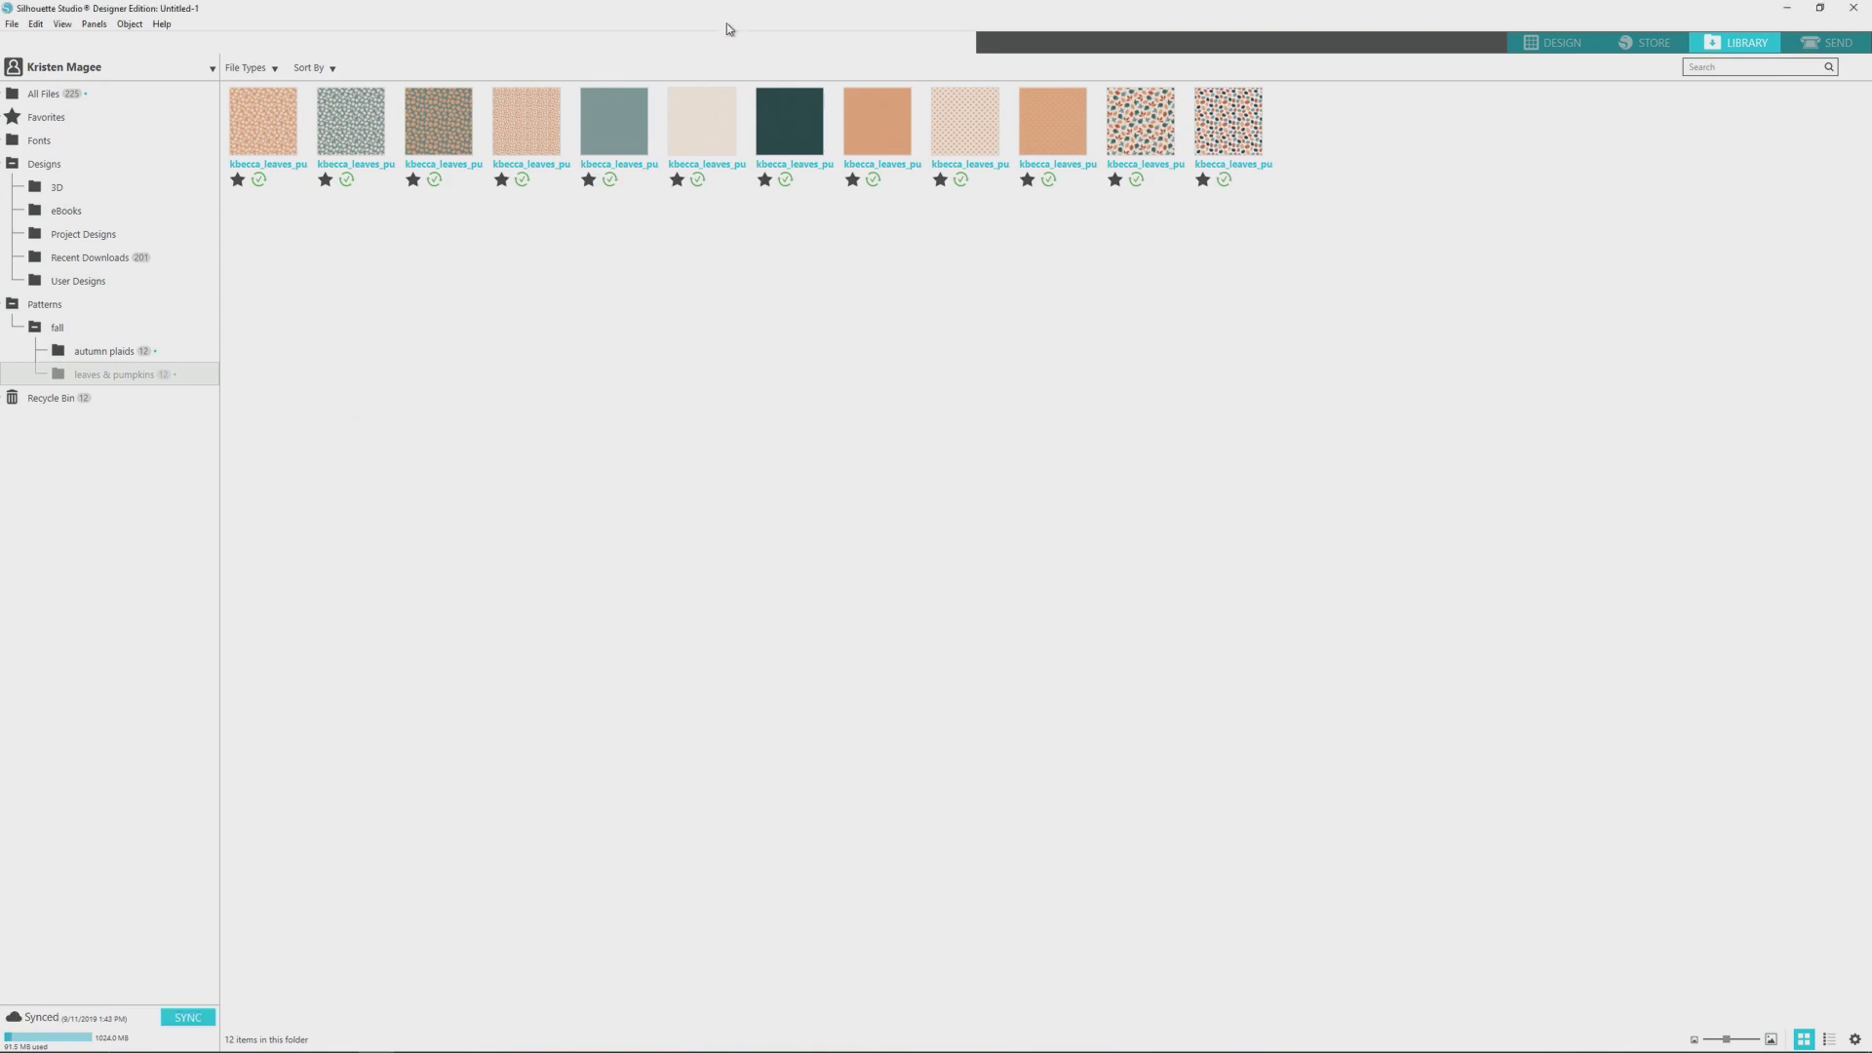
pyautogui.click(1550, 46)
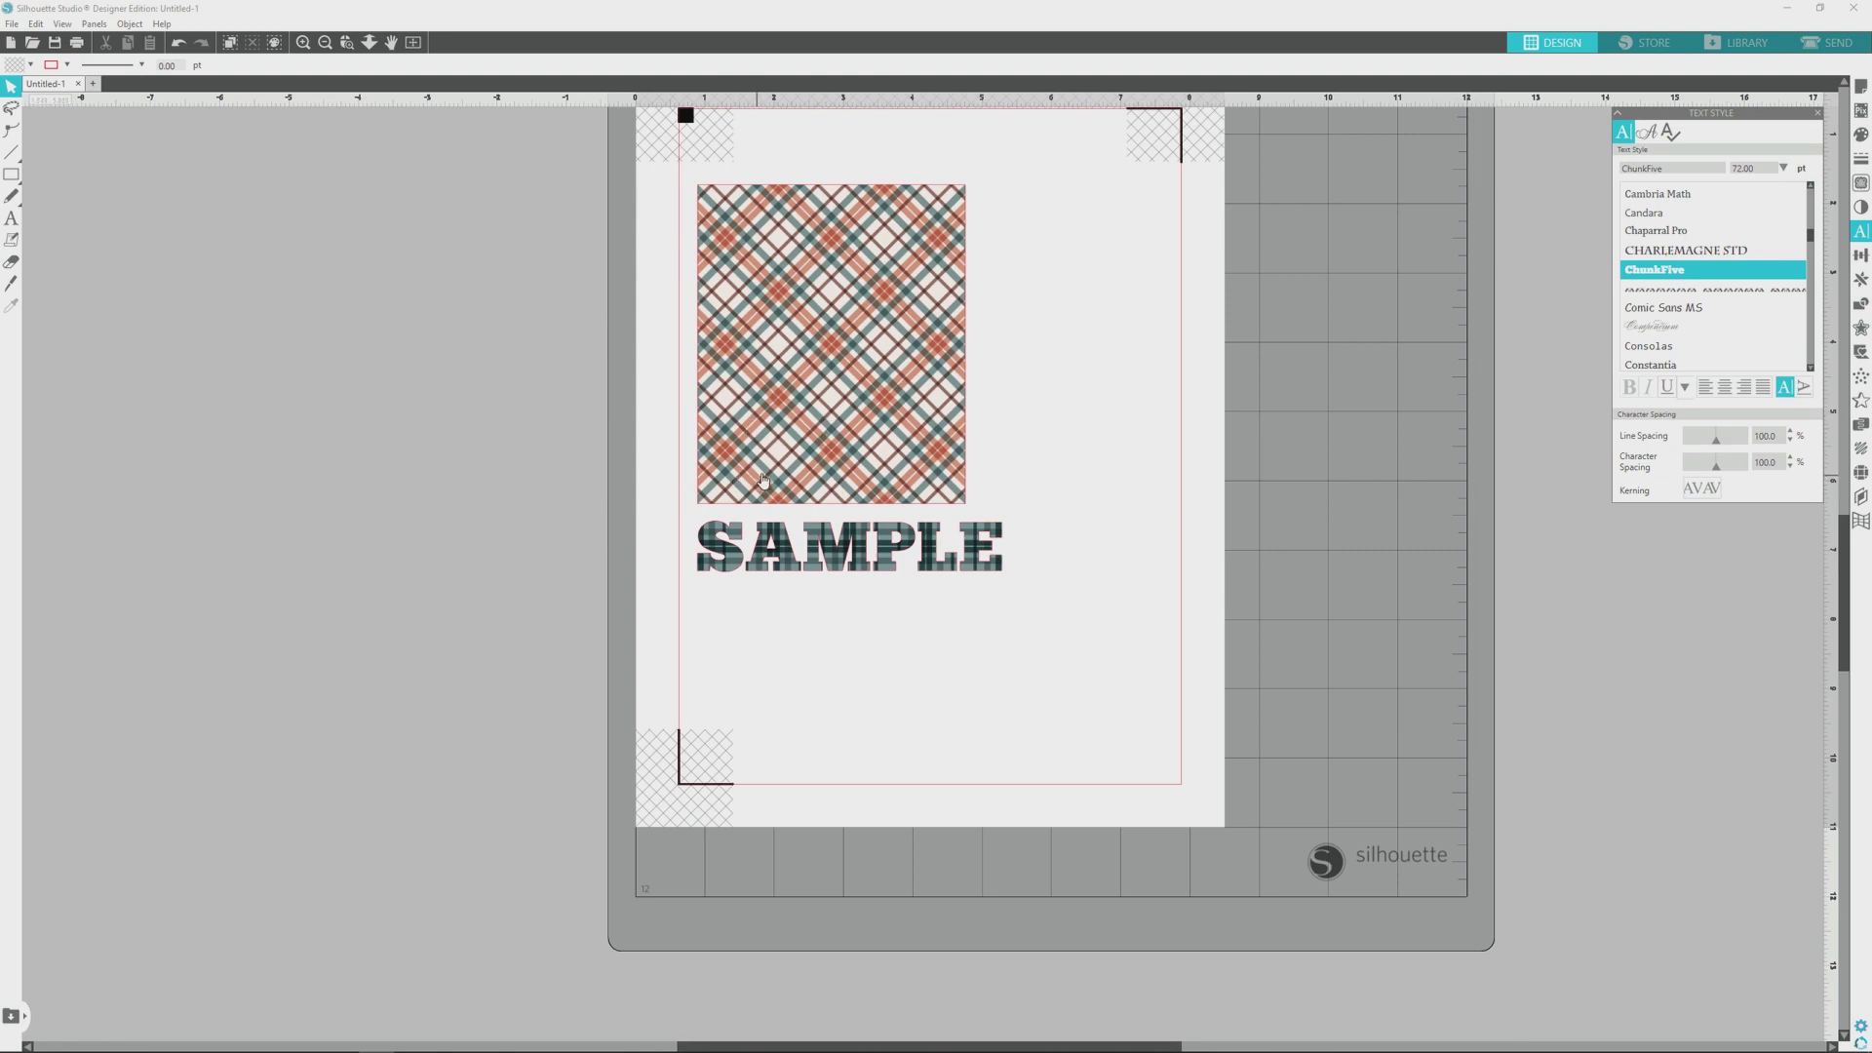
# Step: Apply the lighter grey-and-red autumn plaid swatch to the selected large rectangle
pyautogui.click(869, 421)
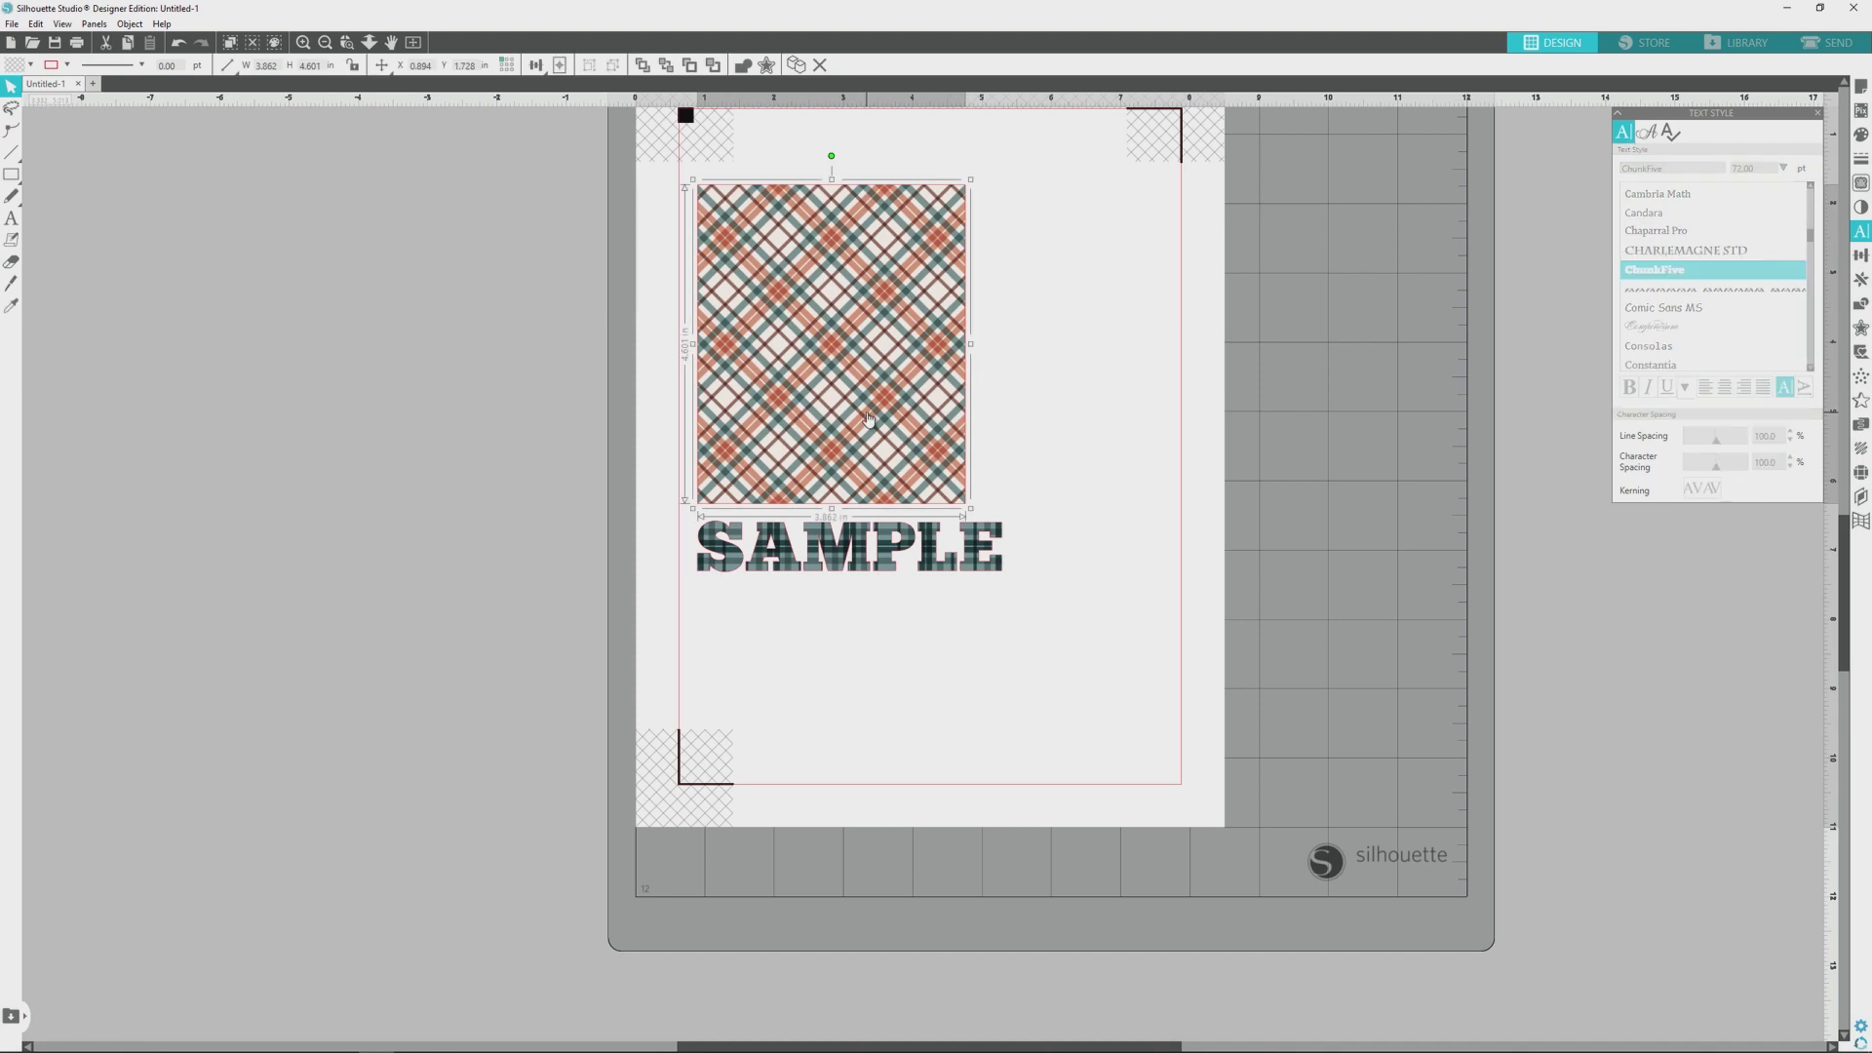
pyautogui.click(1863, 135)
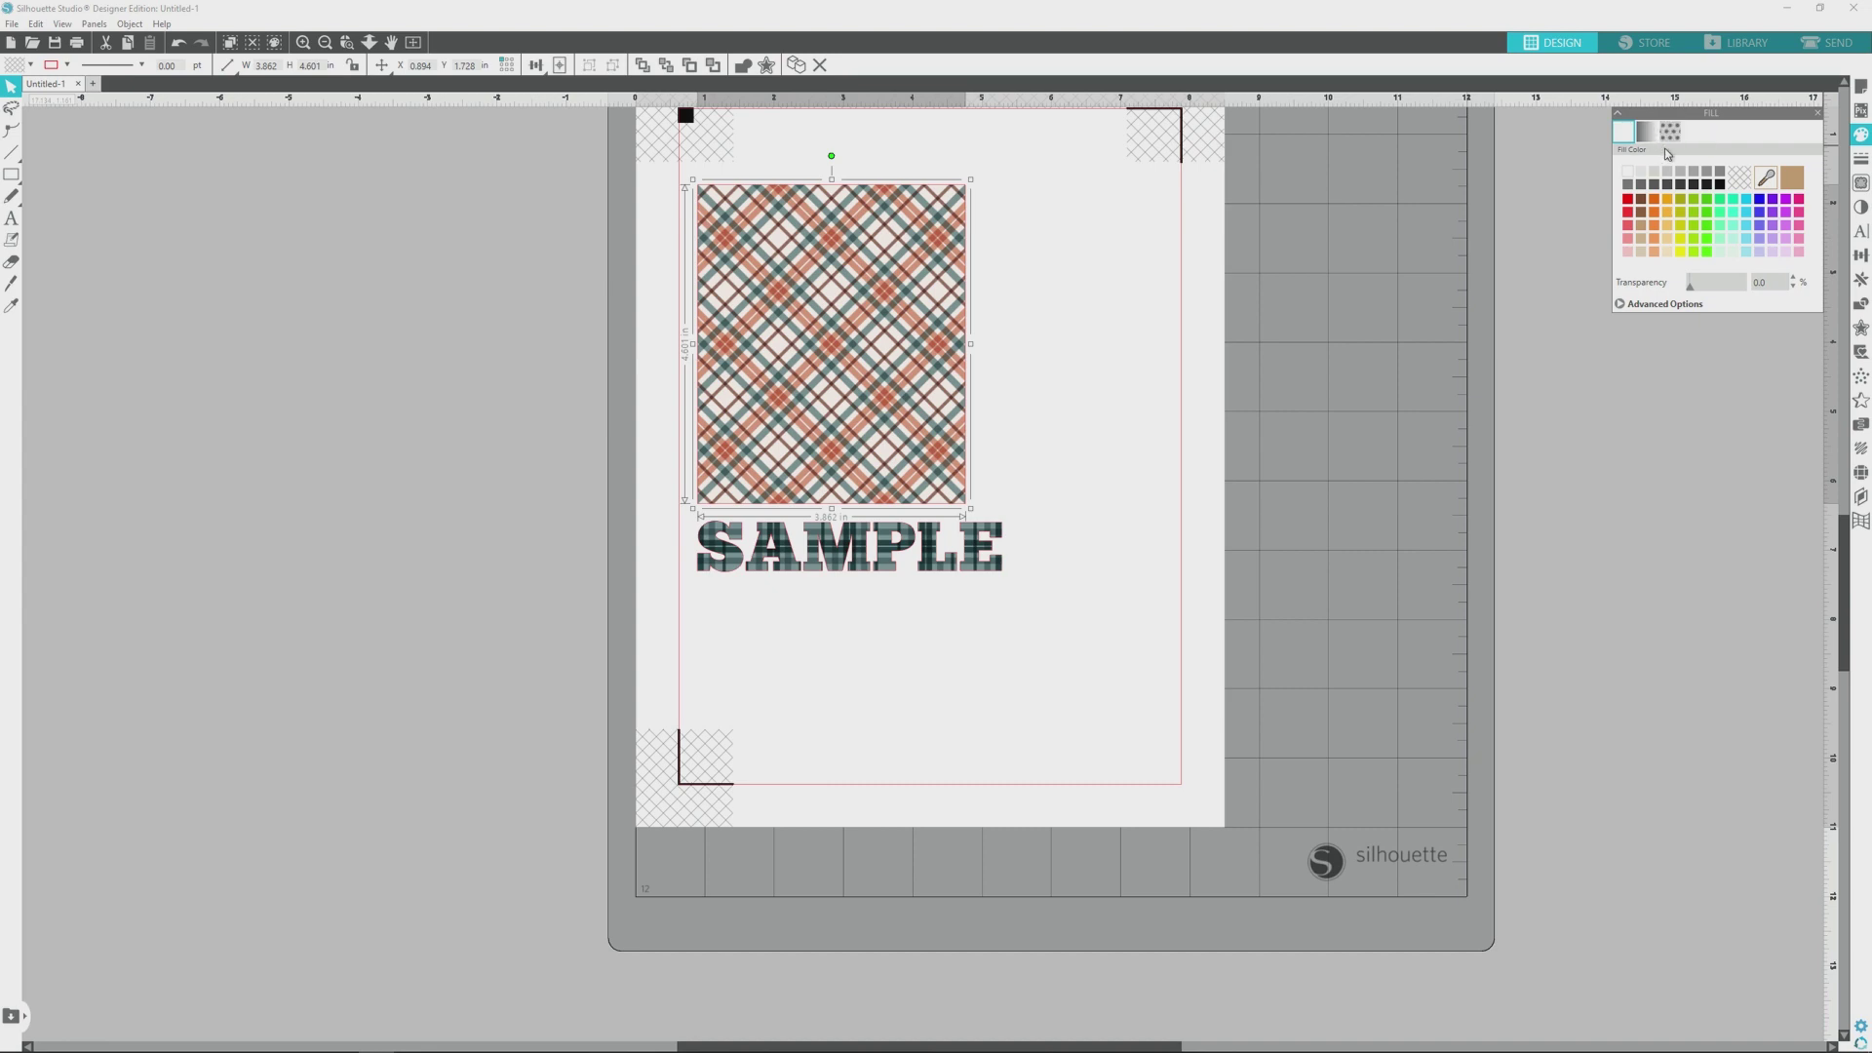
pyautogui.click(1671, 139)
pyautogui.scroll(-2, 1772, 236)
pyautogui.scroll(-2, 1771, 236)
pyautogui.scroll(-2, 1772, 236)
pyautogui.scroll(-2, 1735, 263)
pyautogui.scroll(-2, 1739, 261)
pyautogui.scroll(-2, 1742, 258)
pyautogui.scroll(-2, 1748, 253)
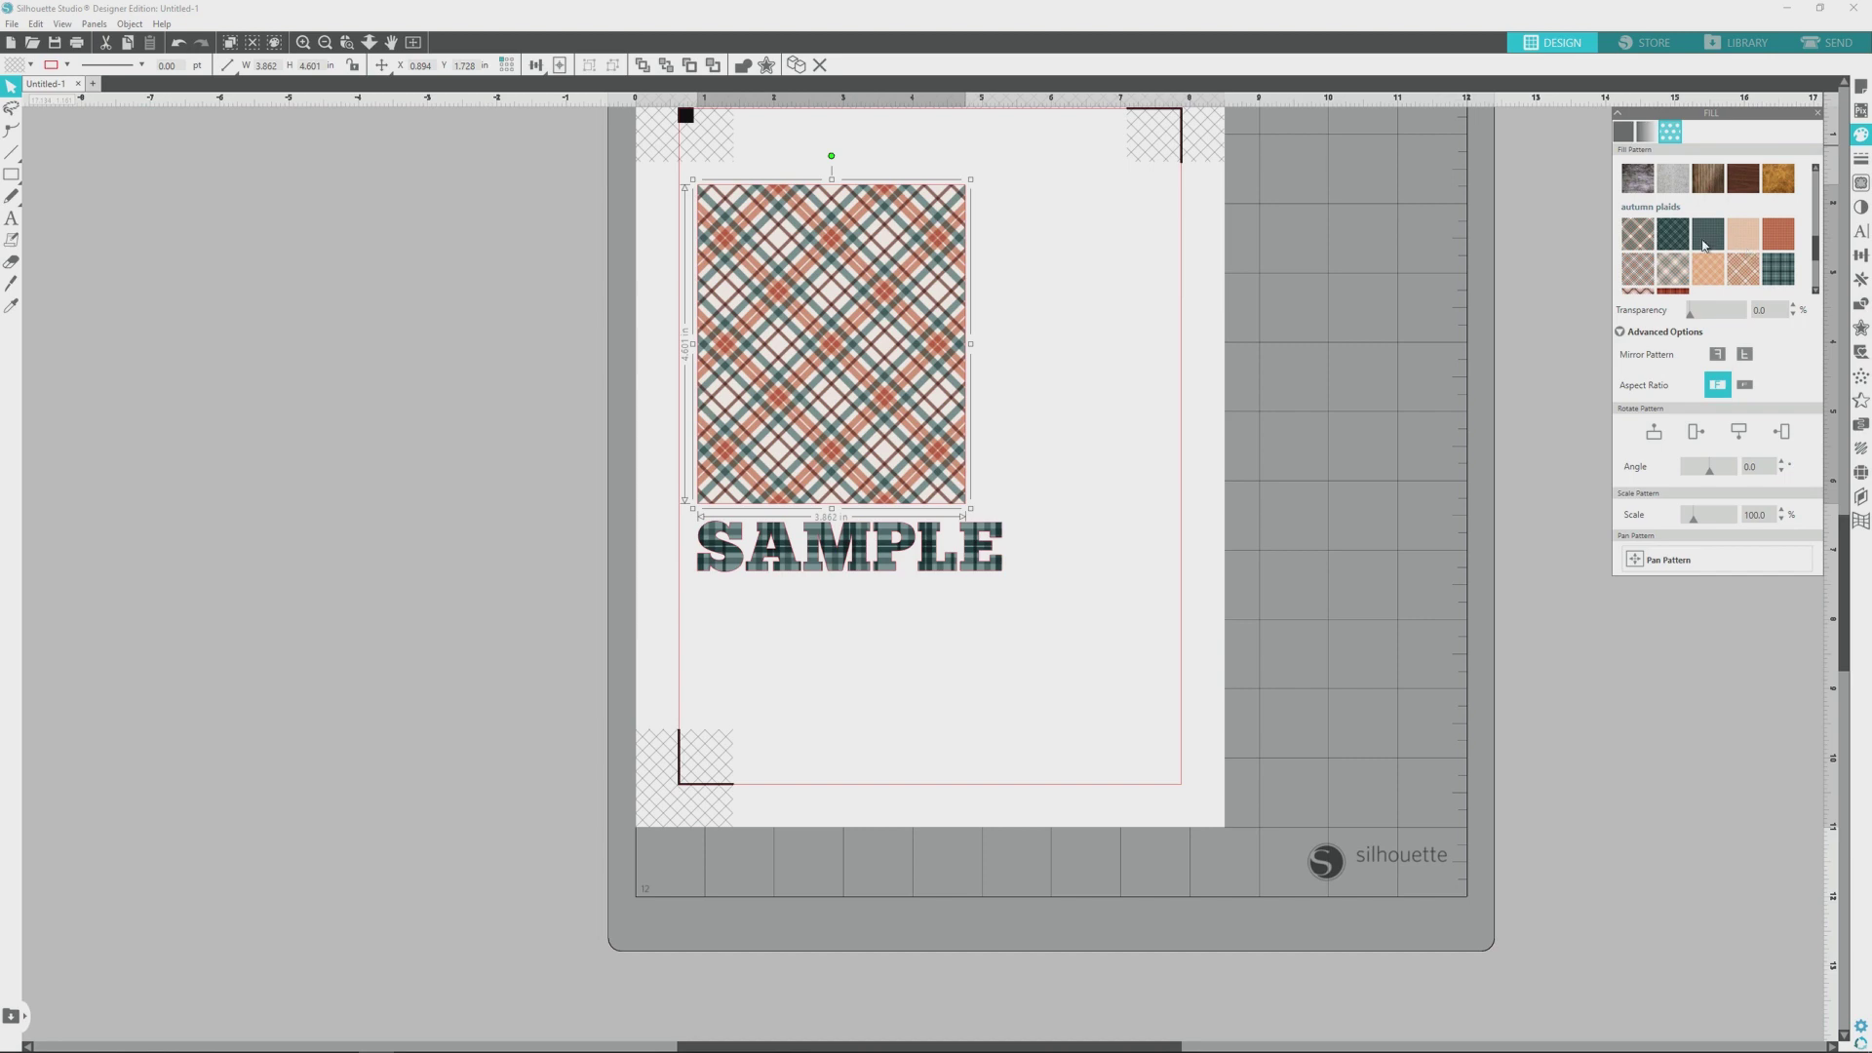
pyautogui.scroll(-2, 1700, 242)
pyautogui.scroll(-2, 1704, 239)
pyautogui.scroll(-2, 1715, 234)
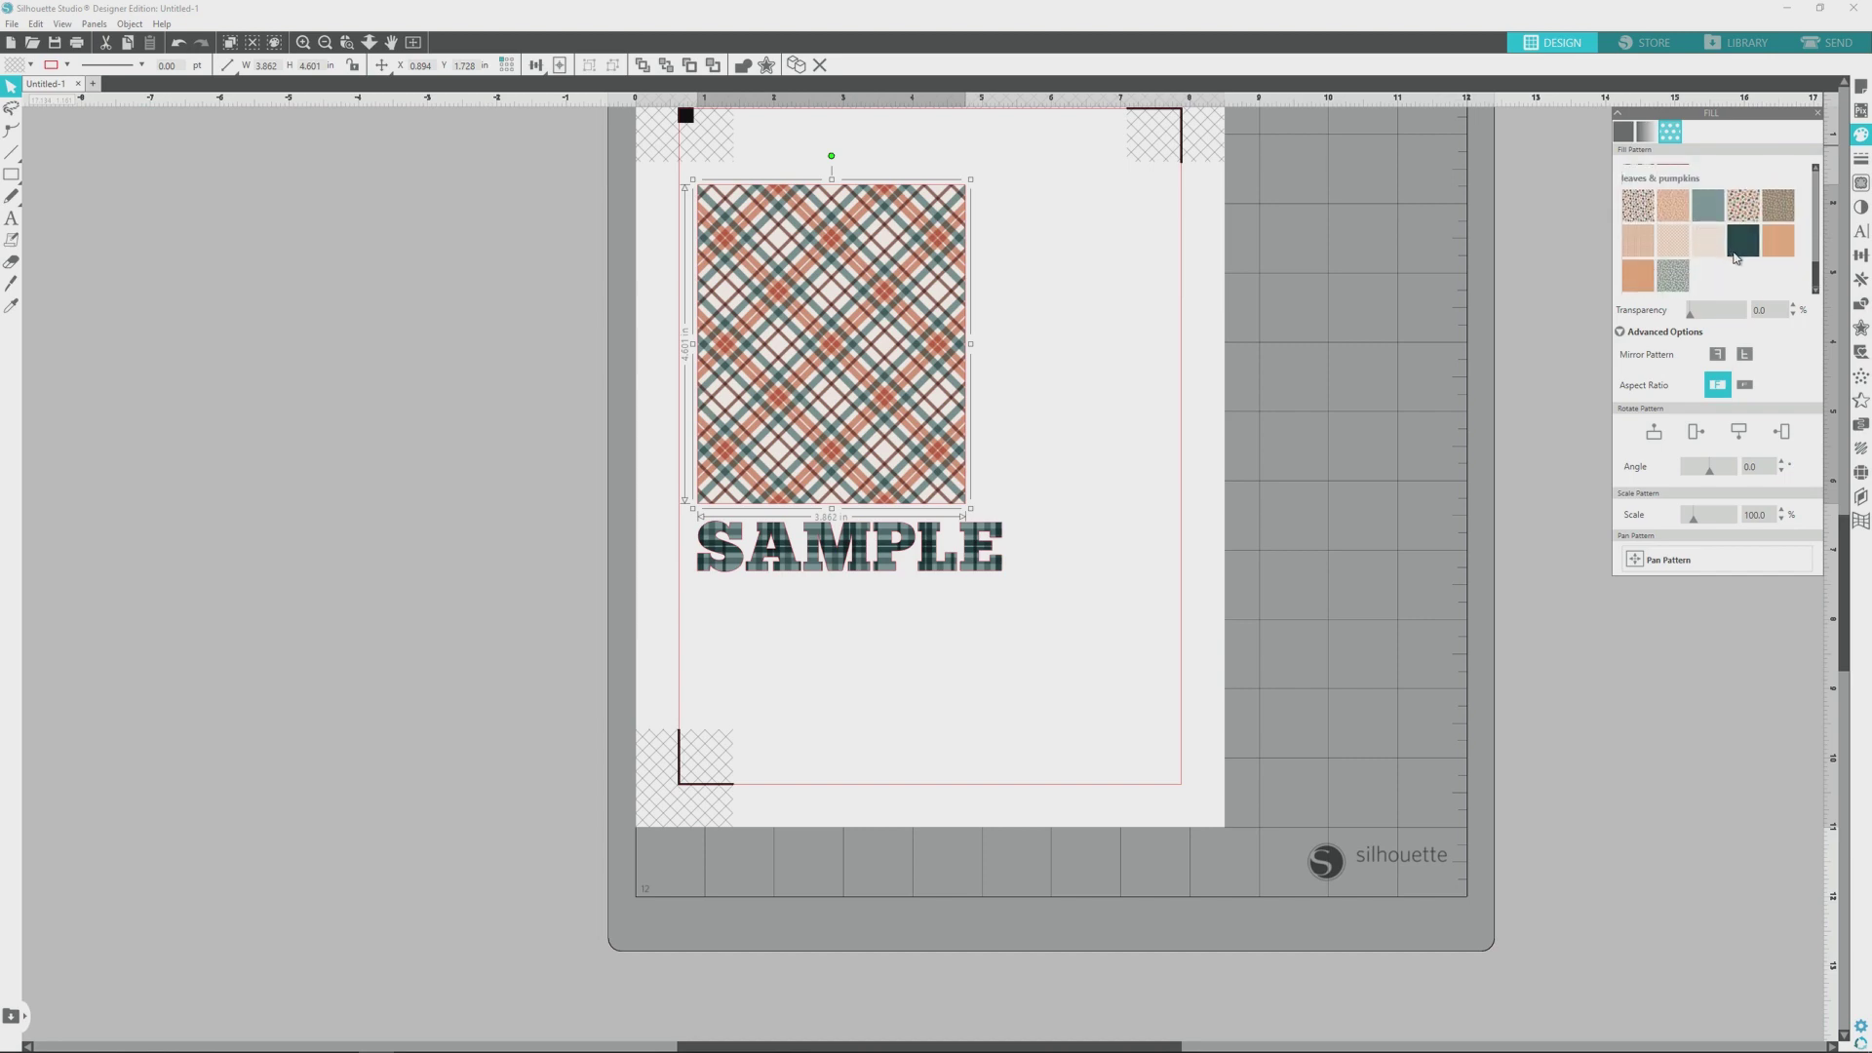
pyautogui.scroll(2, 1755, 273)
pyautogui.scroll(2, 1750, 266)
pyautogui.scroll(1, 1746, 262)
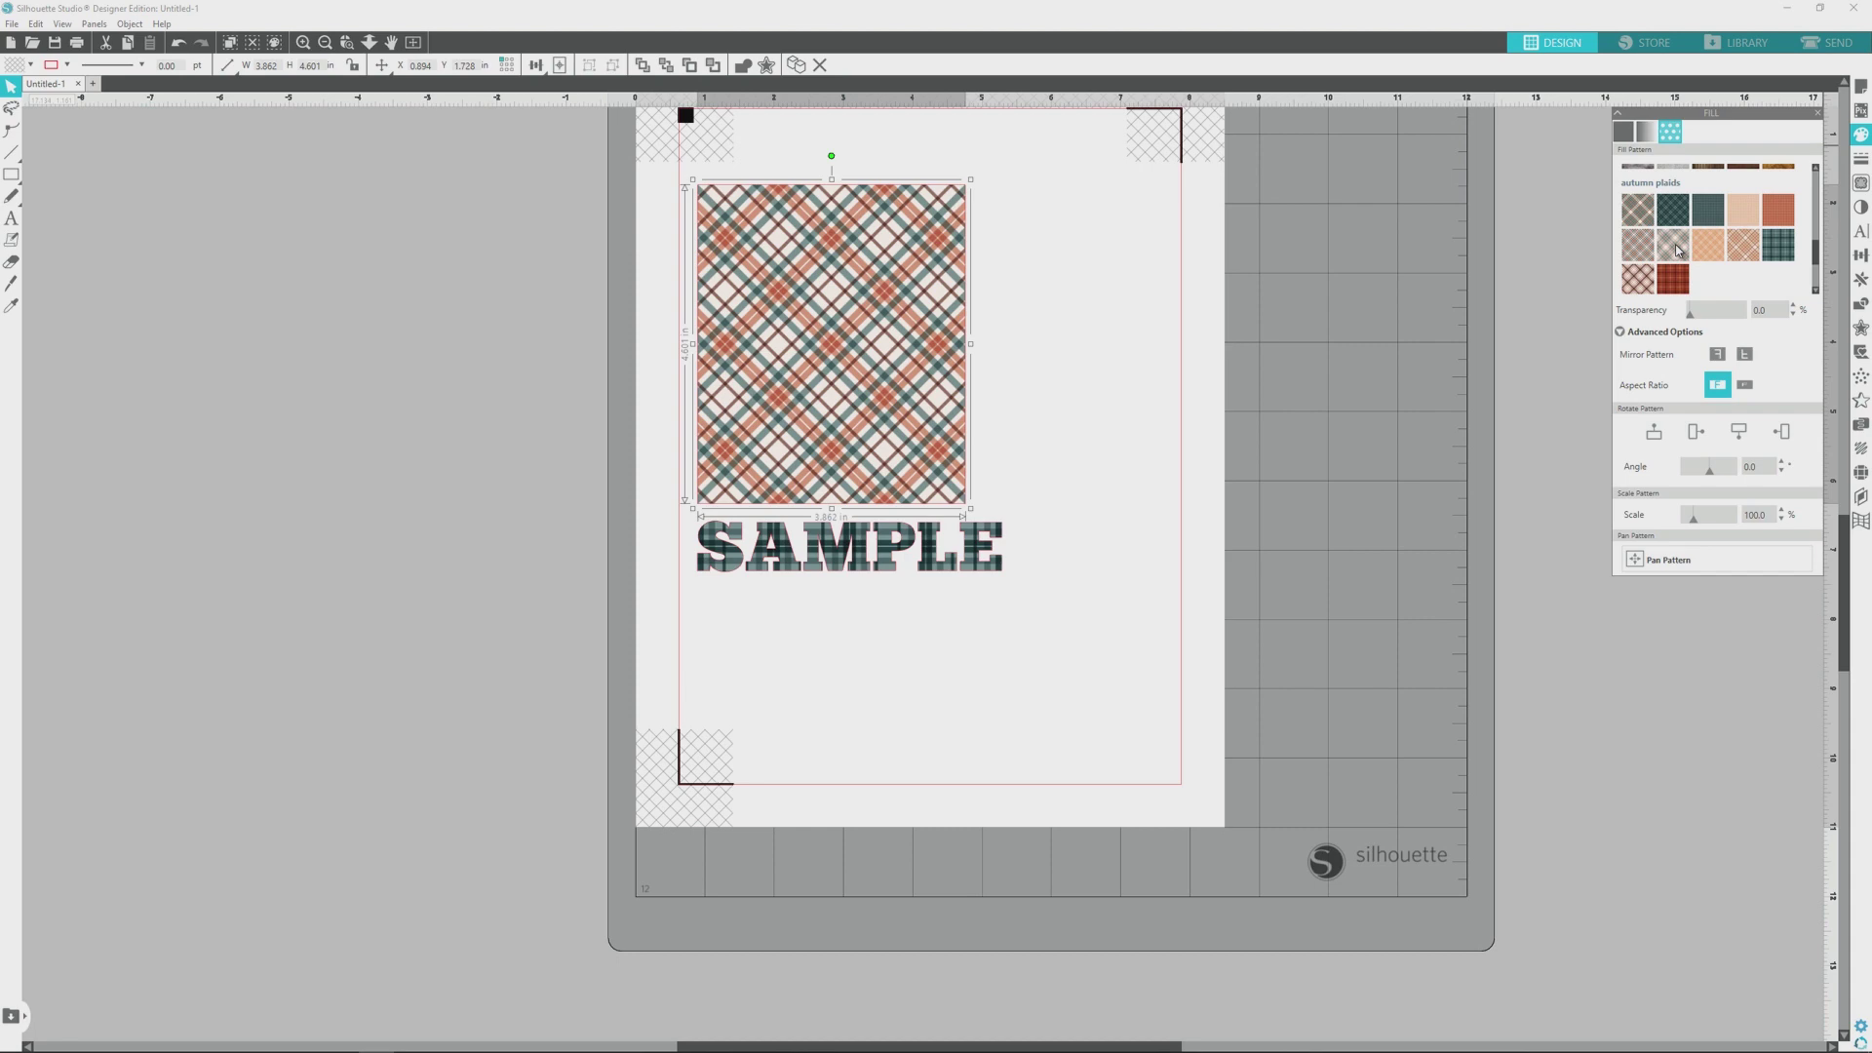
pyautogui.click(1677, 251)
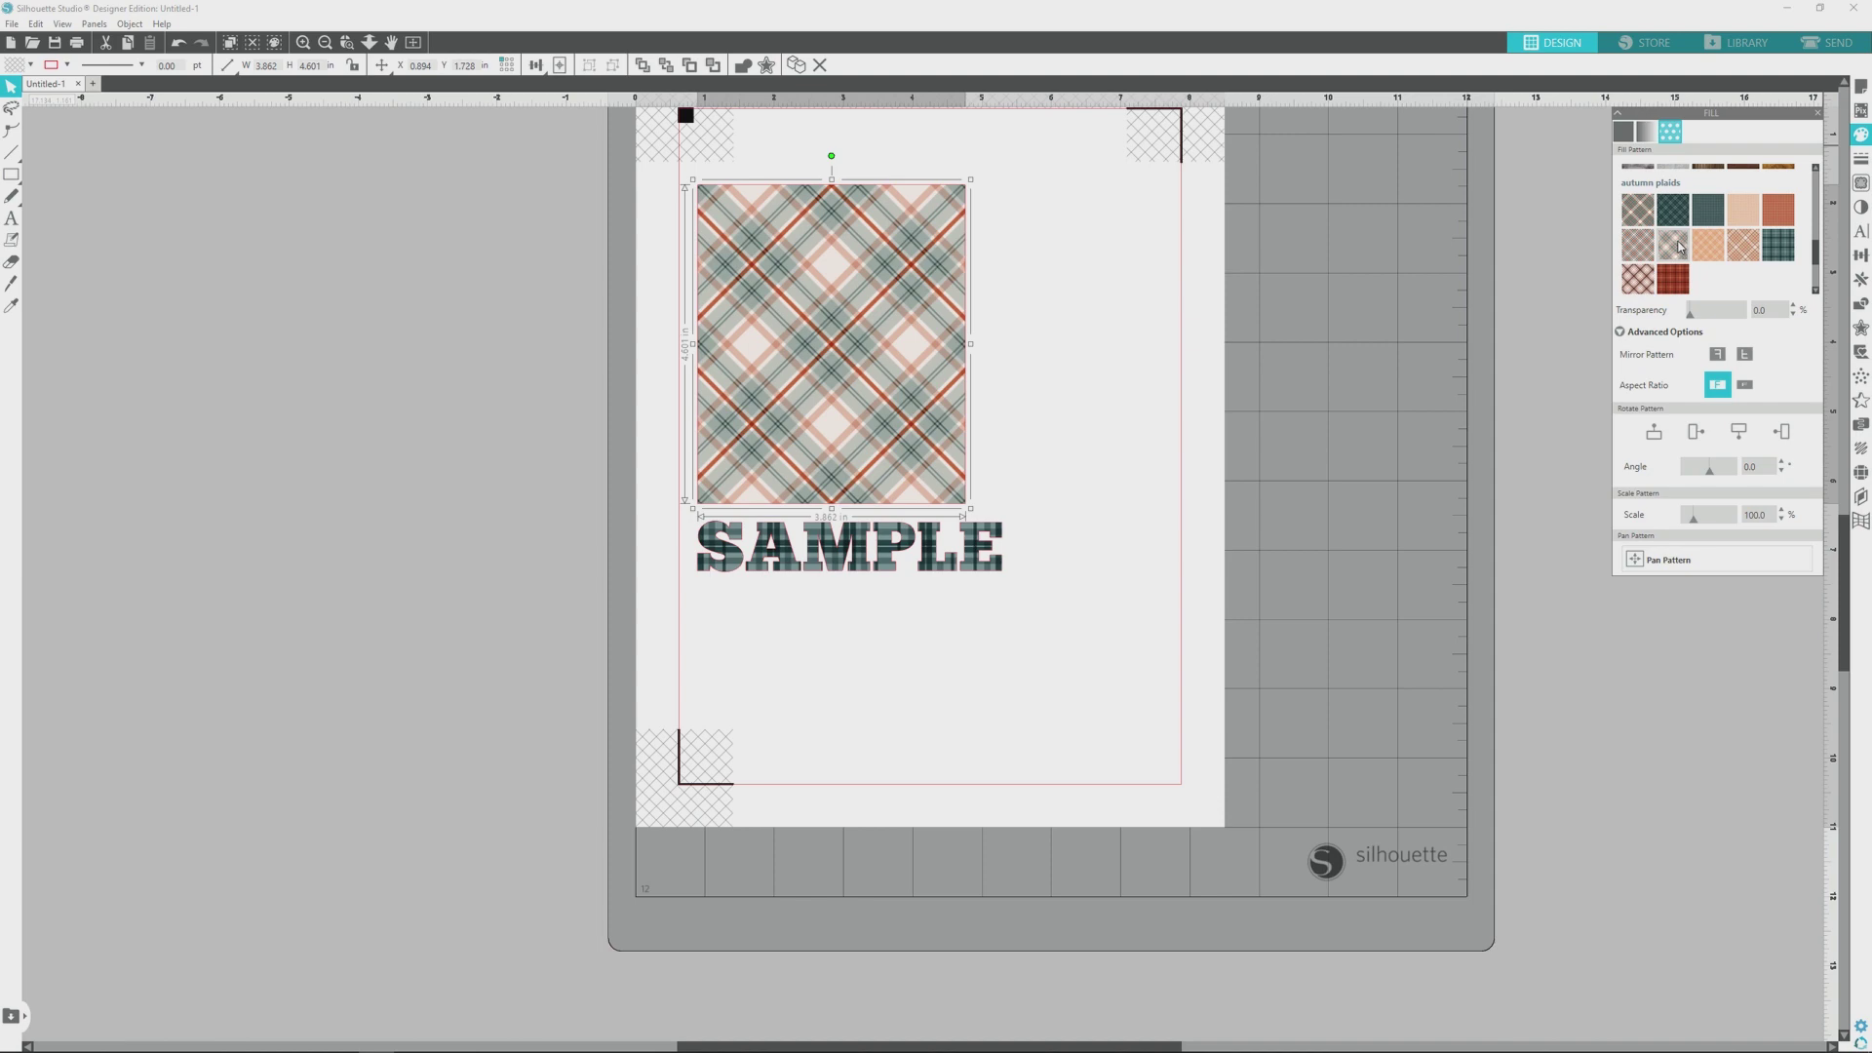
# Step: Reopen the advanced pattern options, adjust the plaid's transparency, and reset its rotation
pyautogui.click(1620, 333)
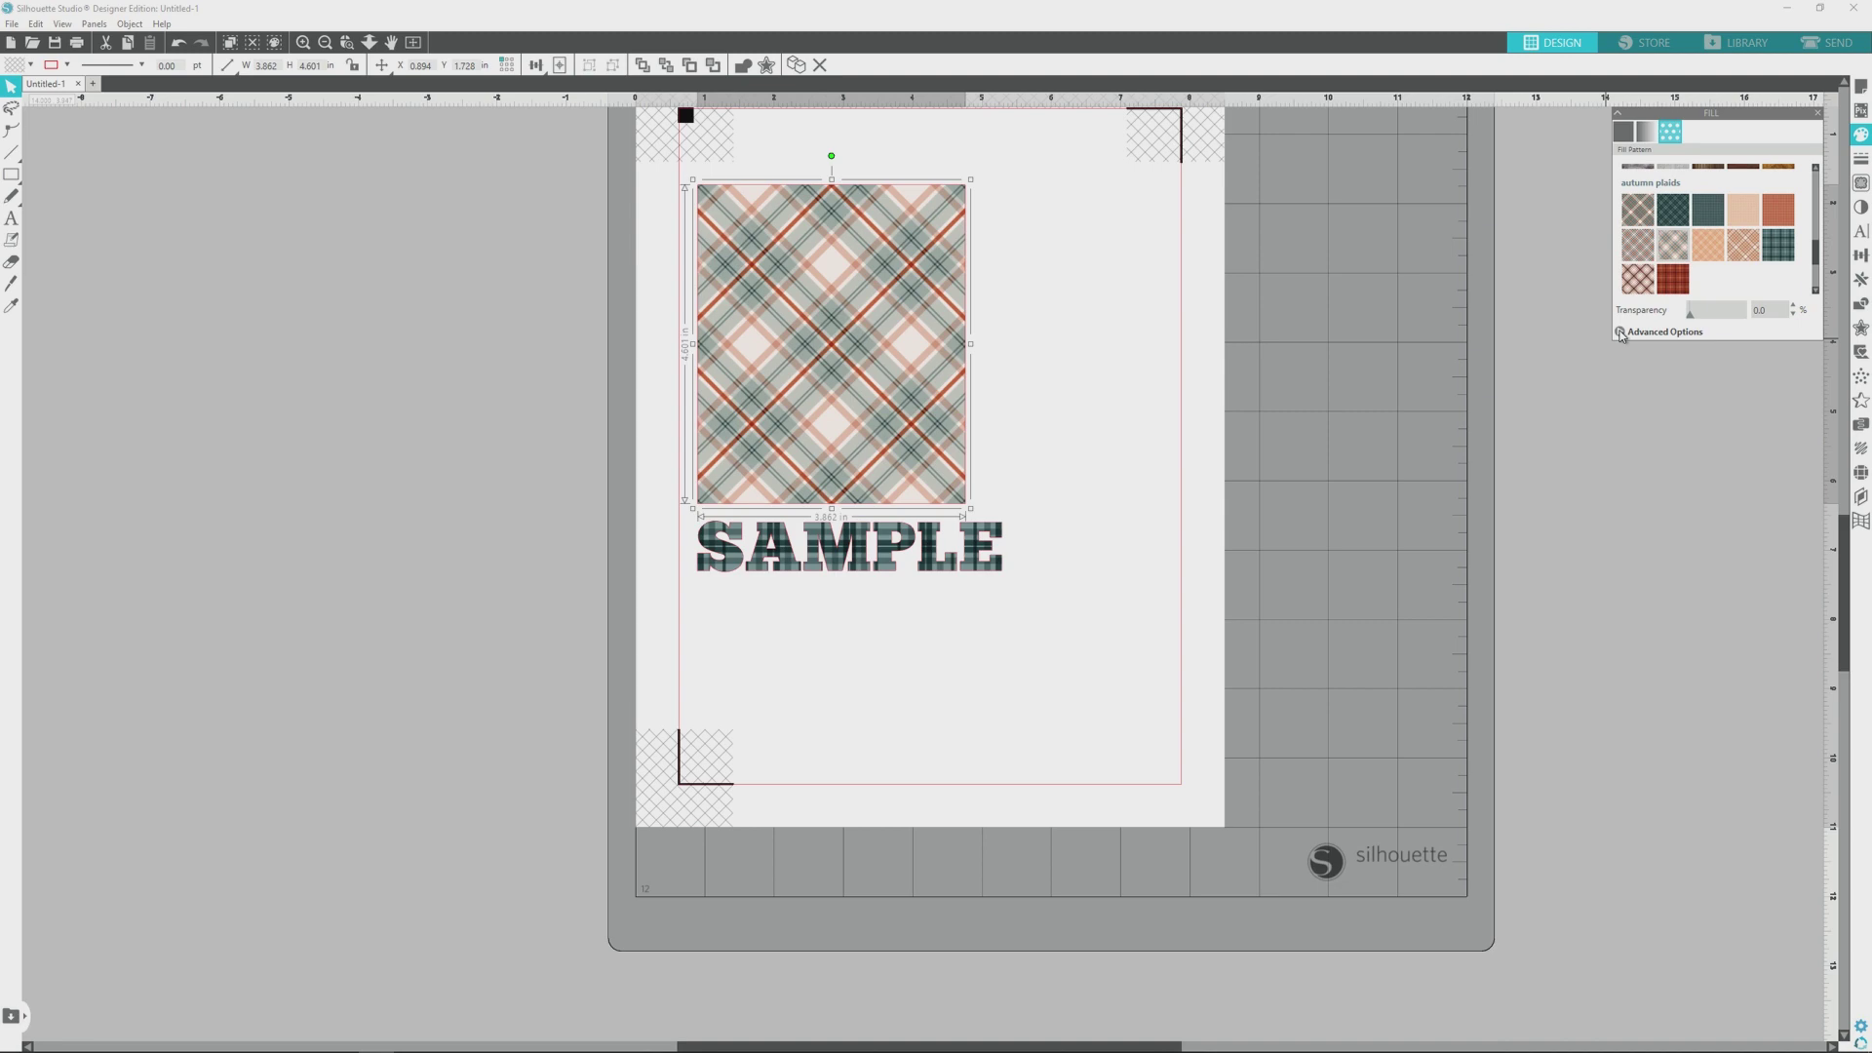
pyautogui.click(1621, 332)
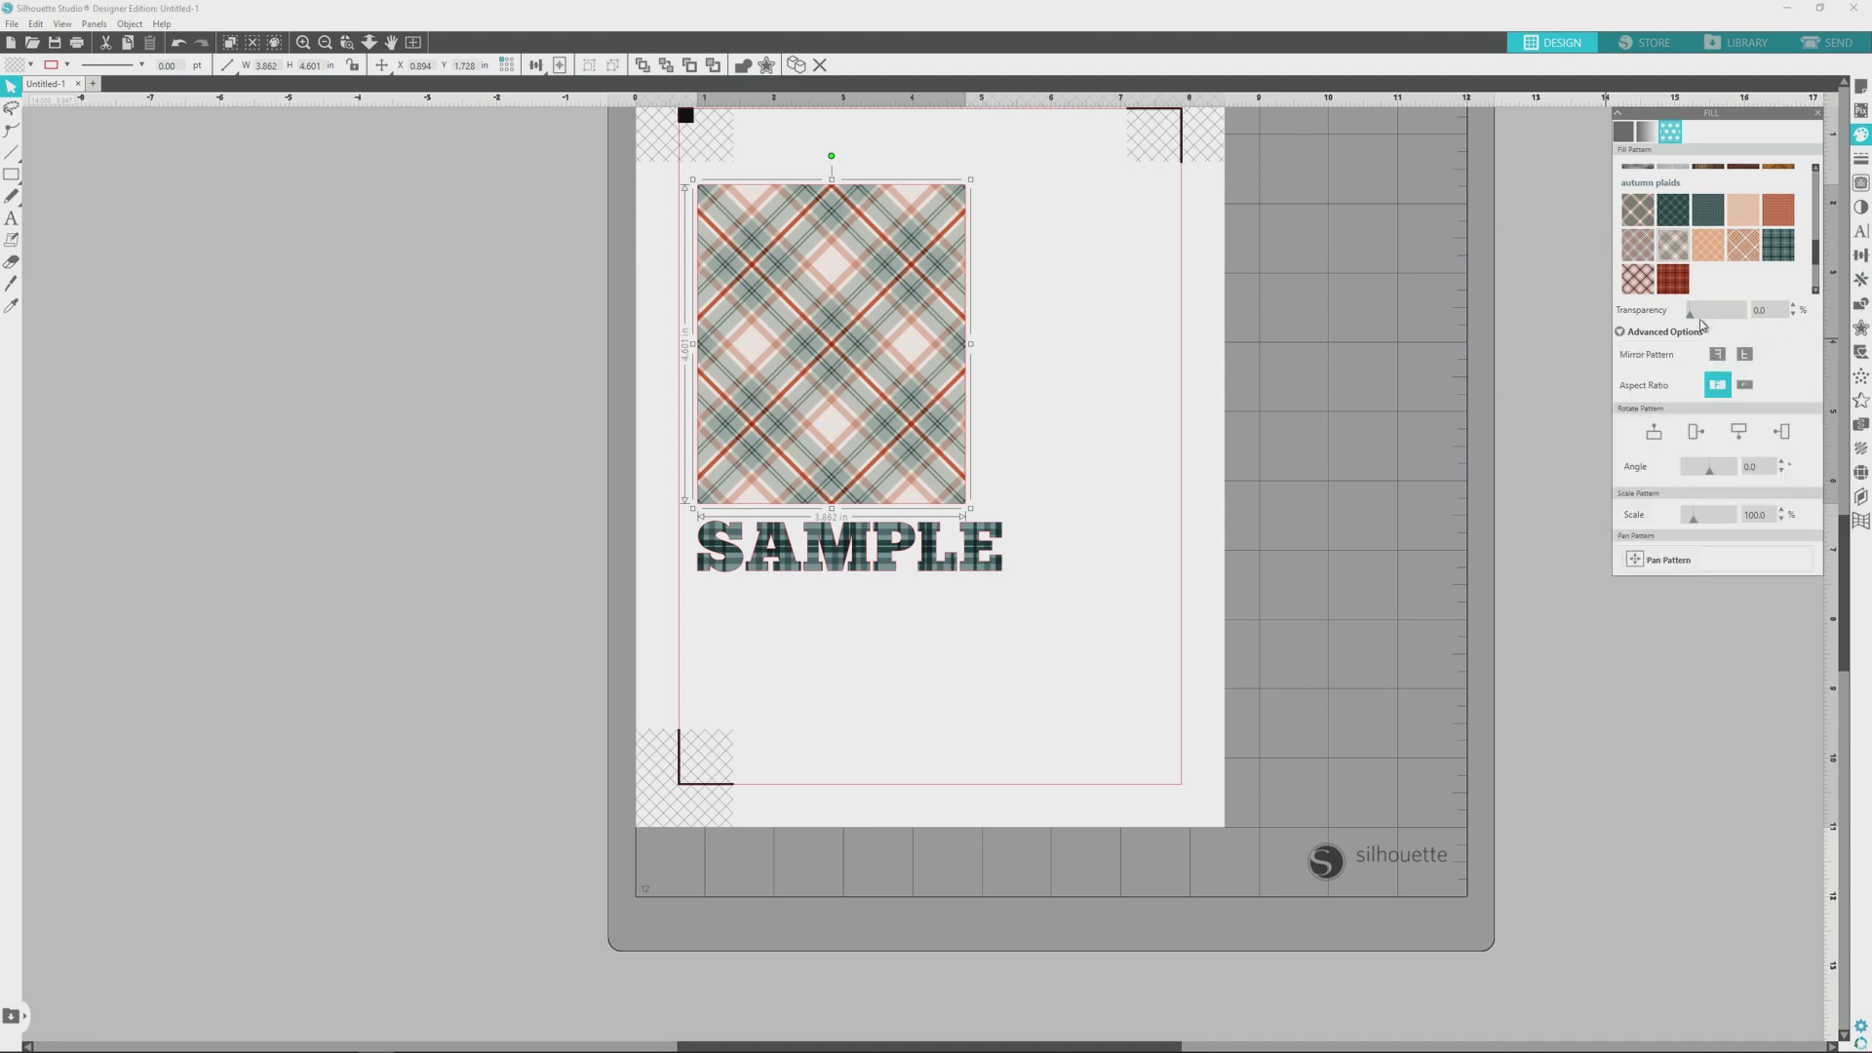
pyautogui.moveTo(1691, 319)
pyautogui.mouseDown()
pyautogui.moveTo(1718, 315)
pyautogui.moveTo(1674, 317)
pyautogui.mouseUp()
pyautogui.click(1738, 431)
pyautogui.click(1695, 434)
# Step: Tilt the plaid fill to -20° and set its pattern scale to 100%
pyautogui.moveTo(1710, 473); pyautogui.dragTo(1699, 523)
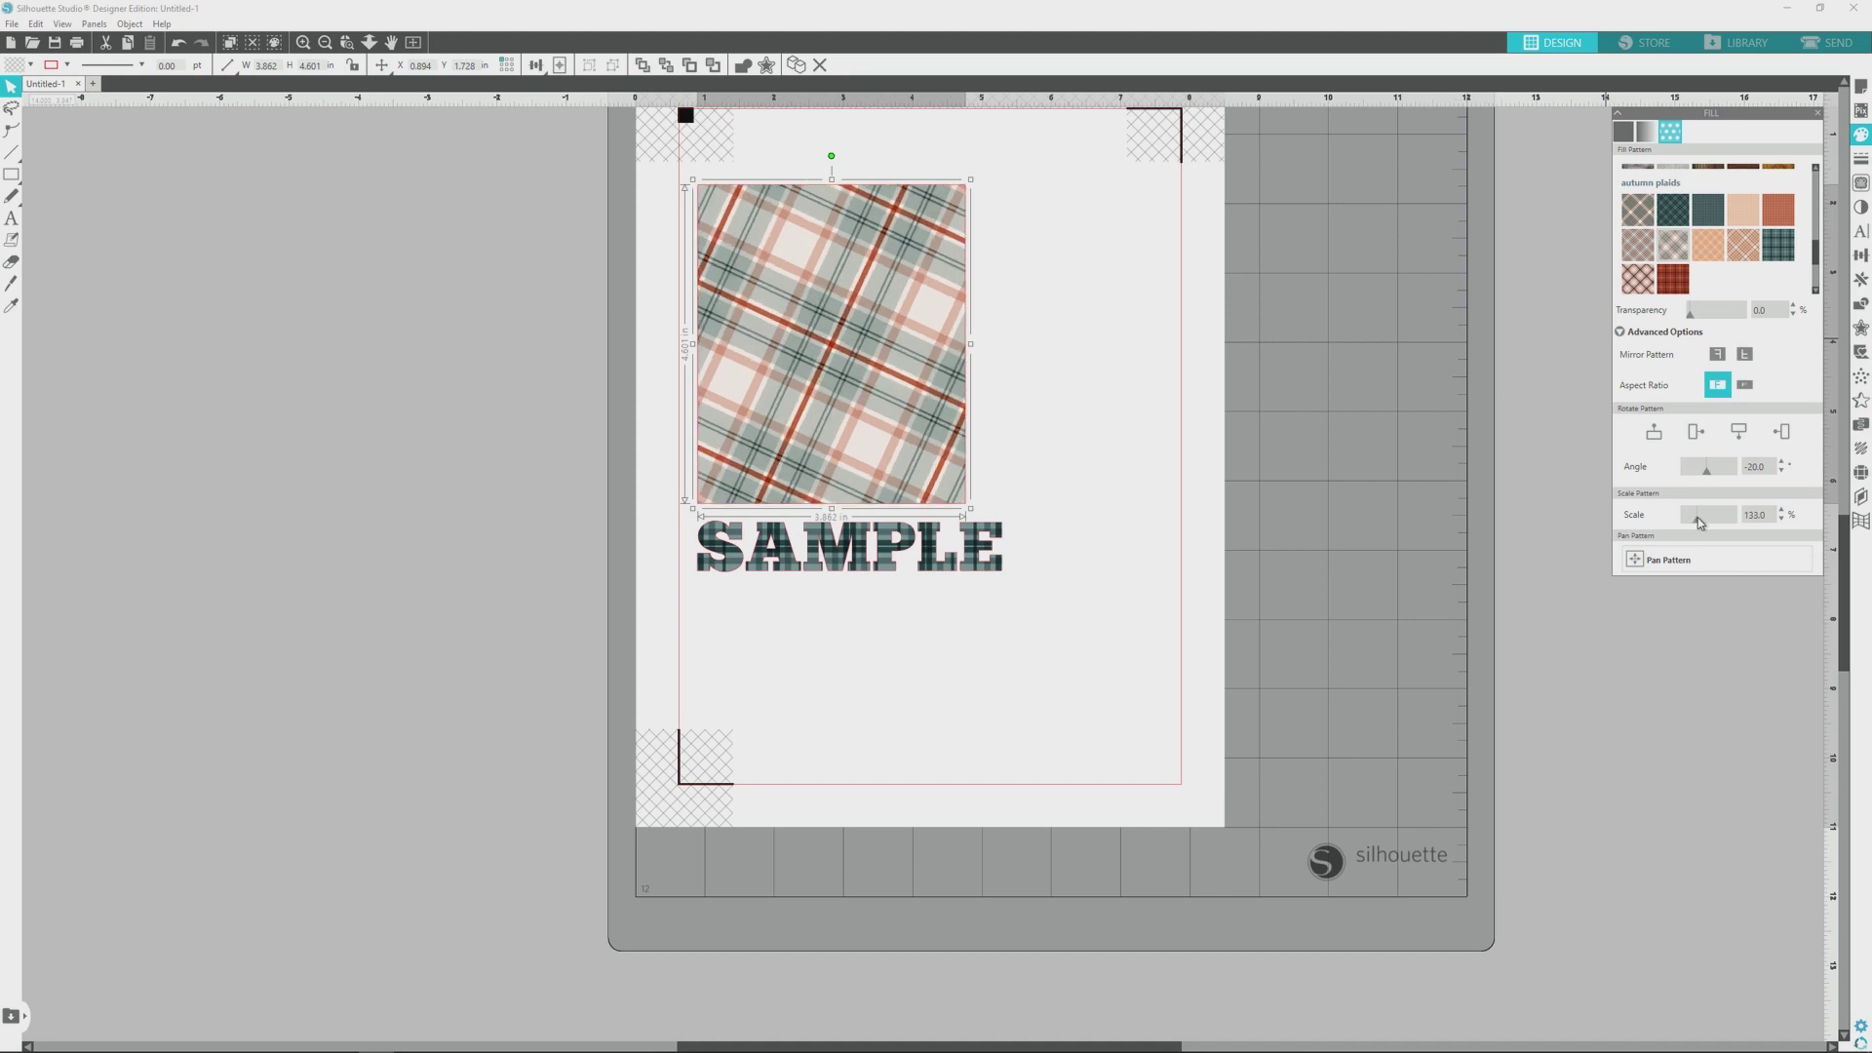
pyautogui.moveTo(1697, 523); pyautogui.dragTo(1693, 516)
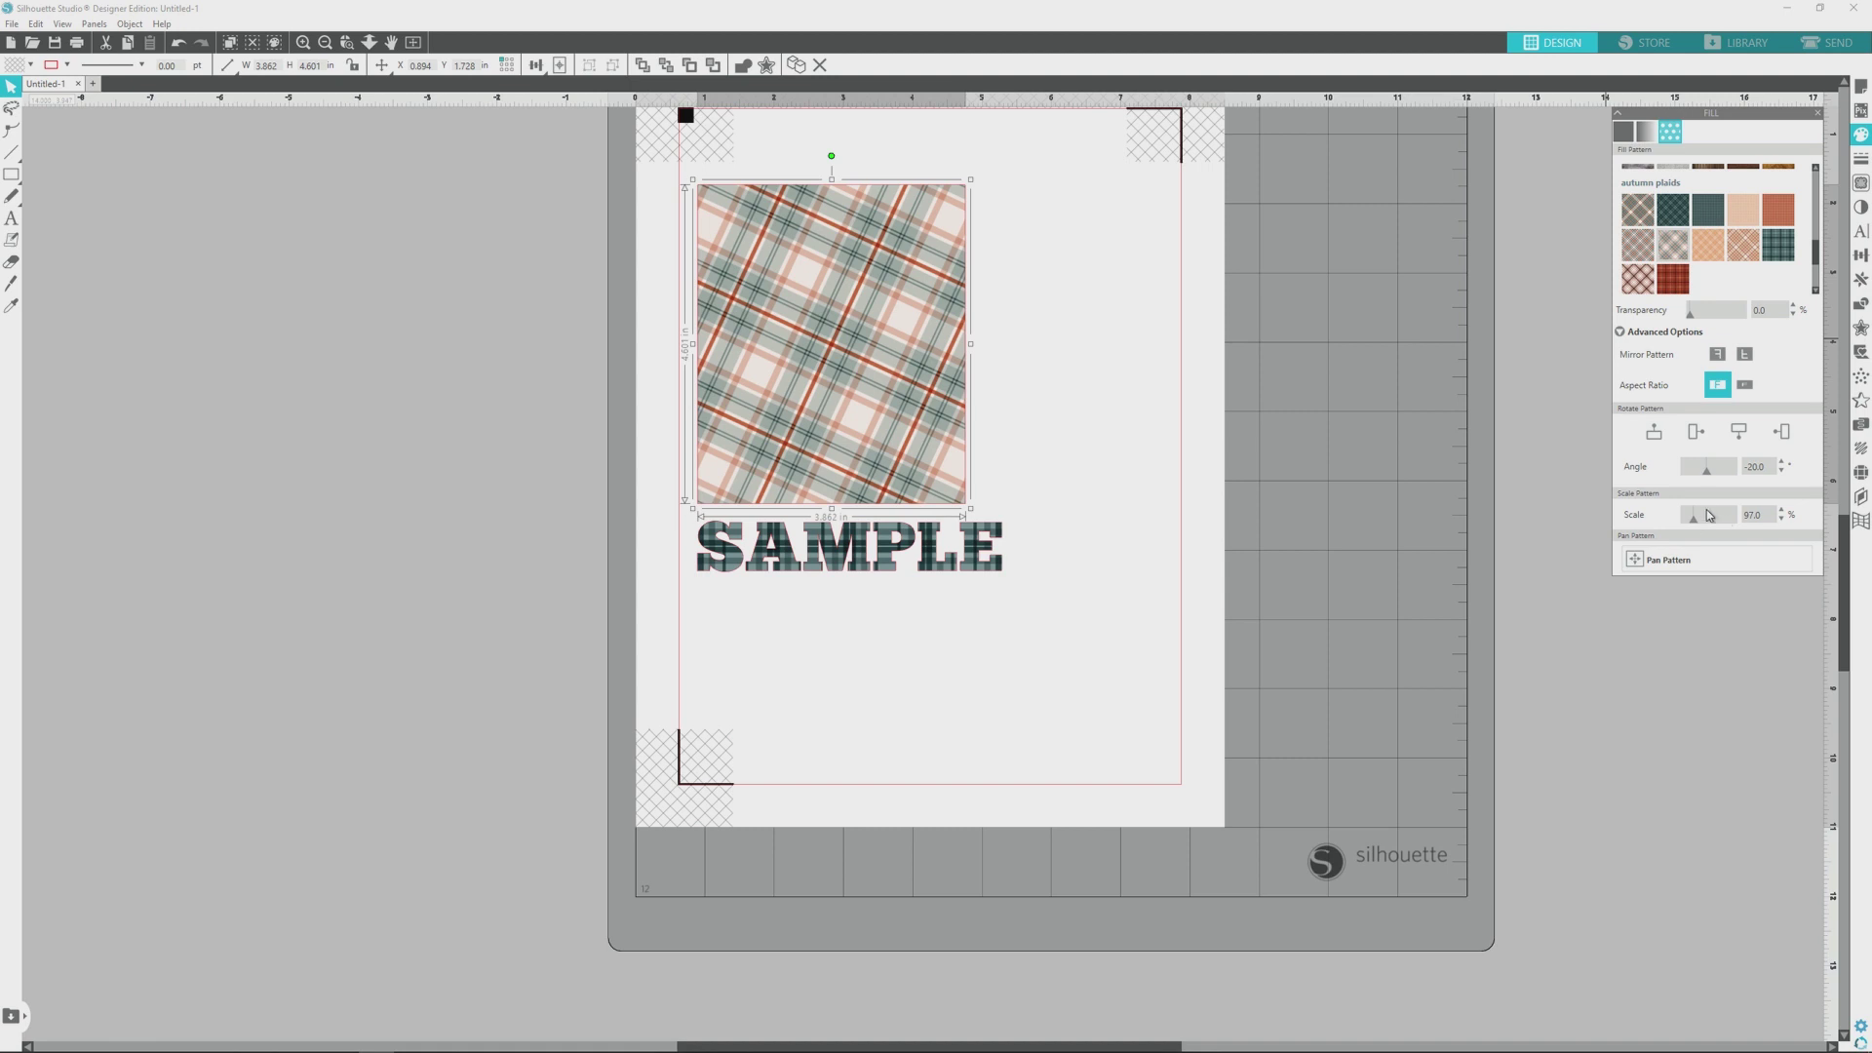
pyautogui.doubleClick(1752, 515)
pyautogui.write('100')
pyautogui.press('Return')
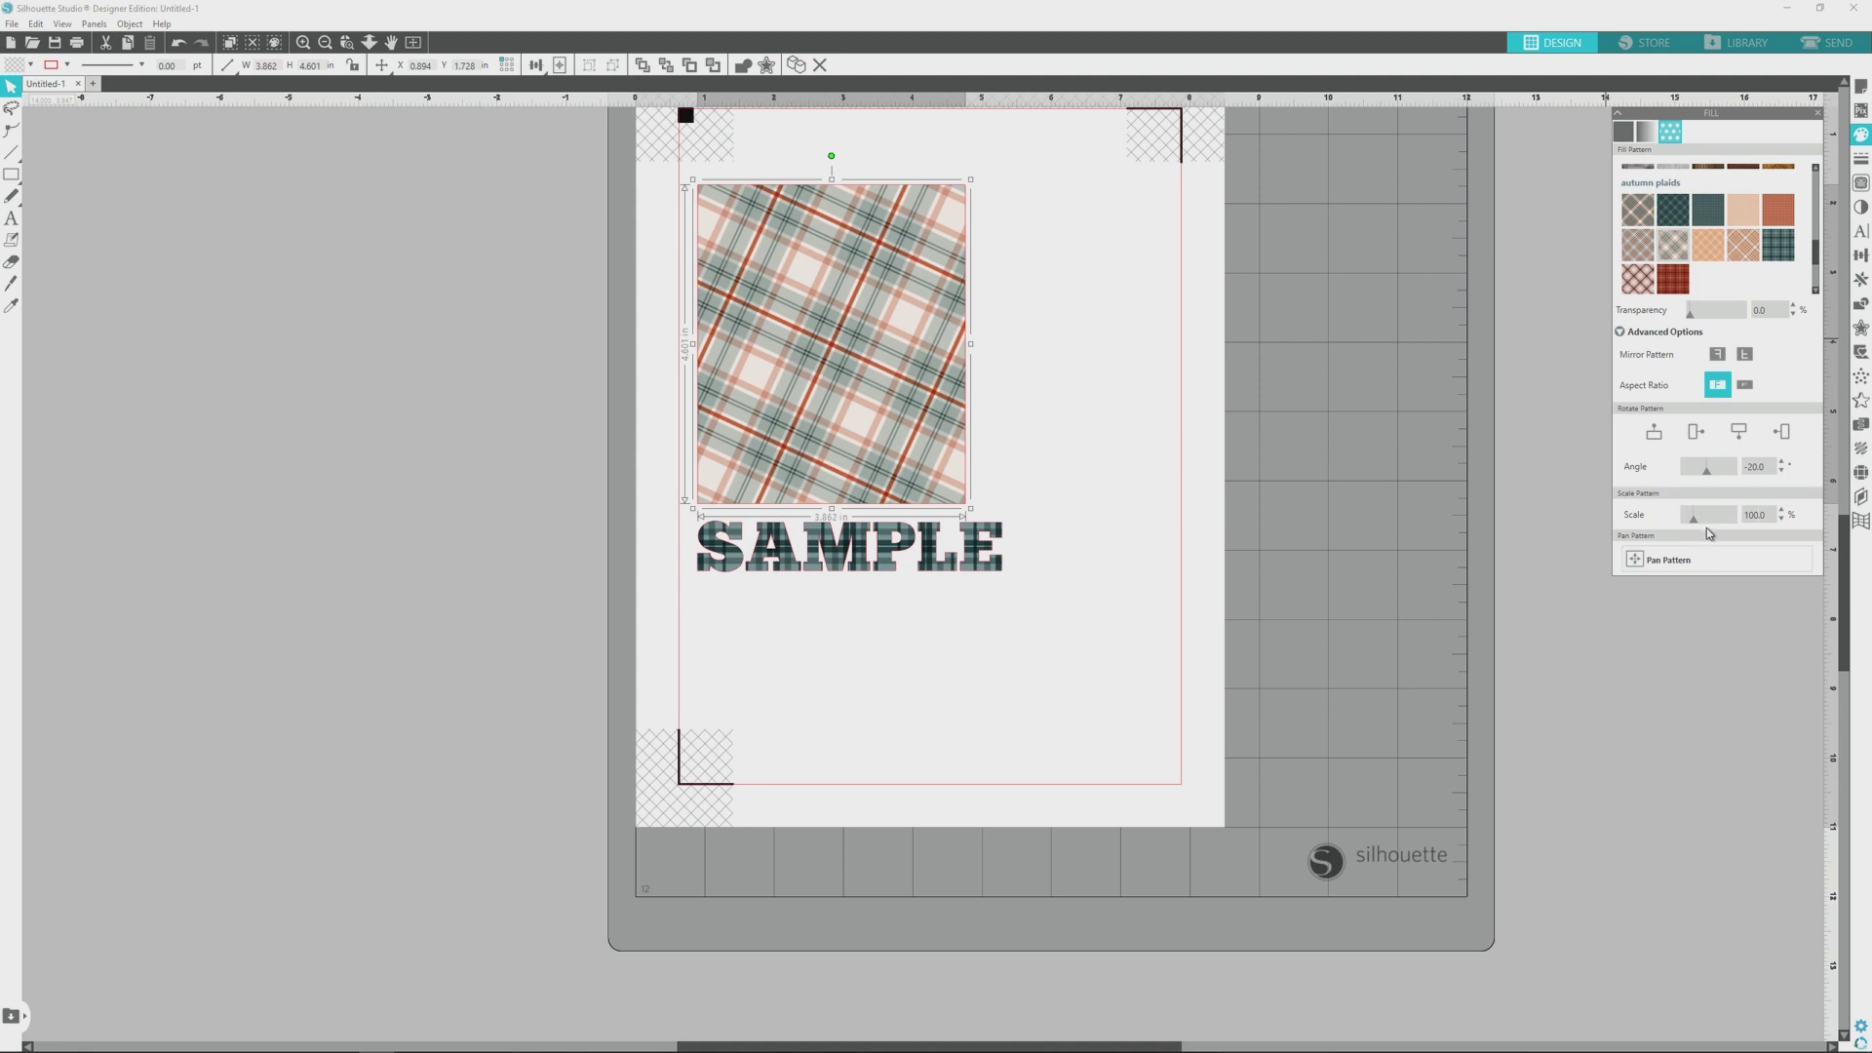
# Step: Zoom in and pan the tilted plaid up and left inside the rectangle
pyautogui.click(1662, 565)
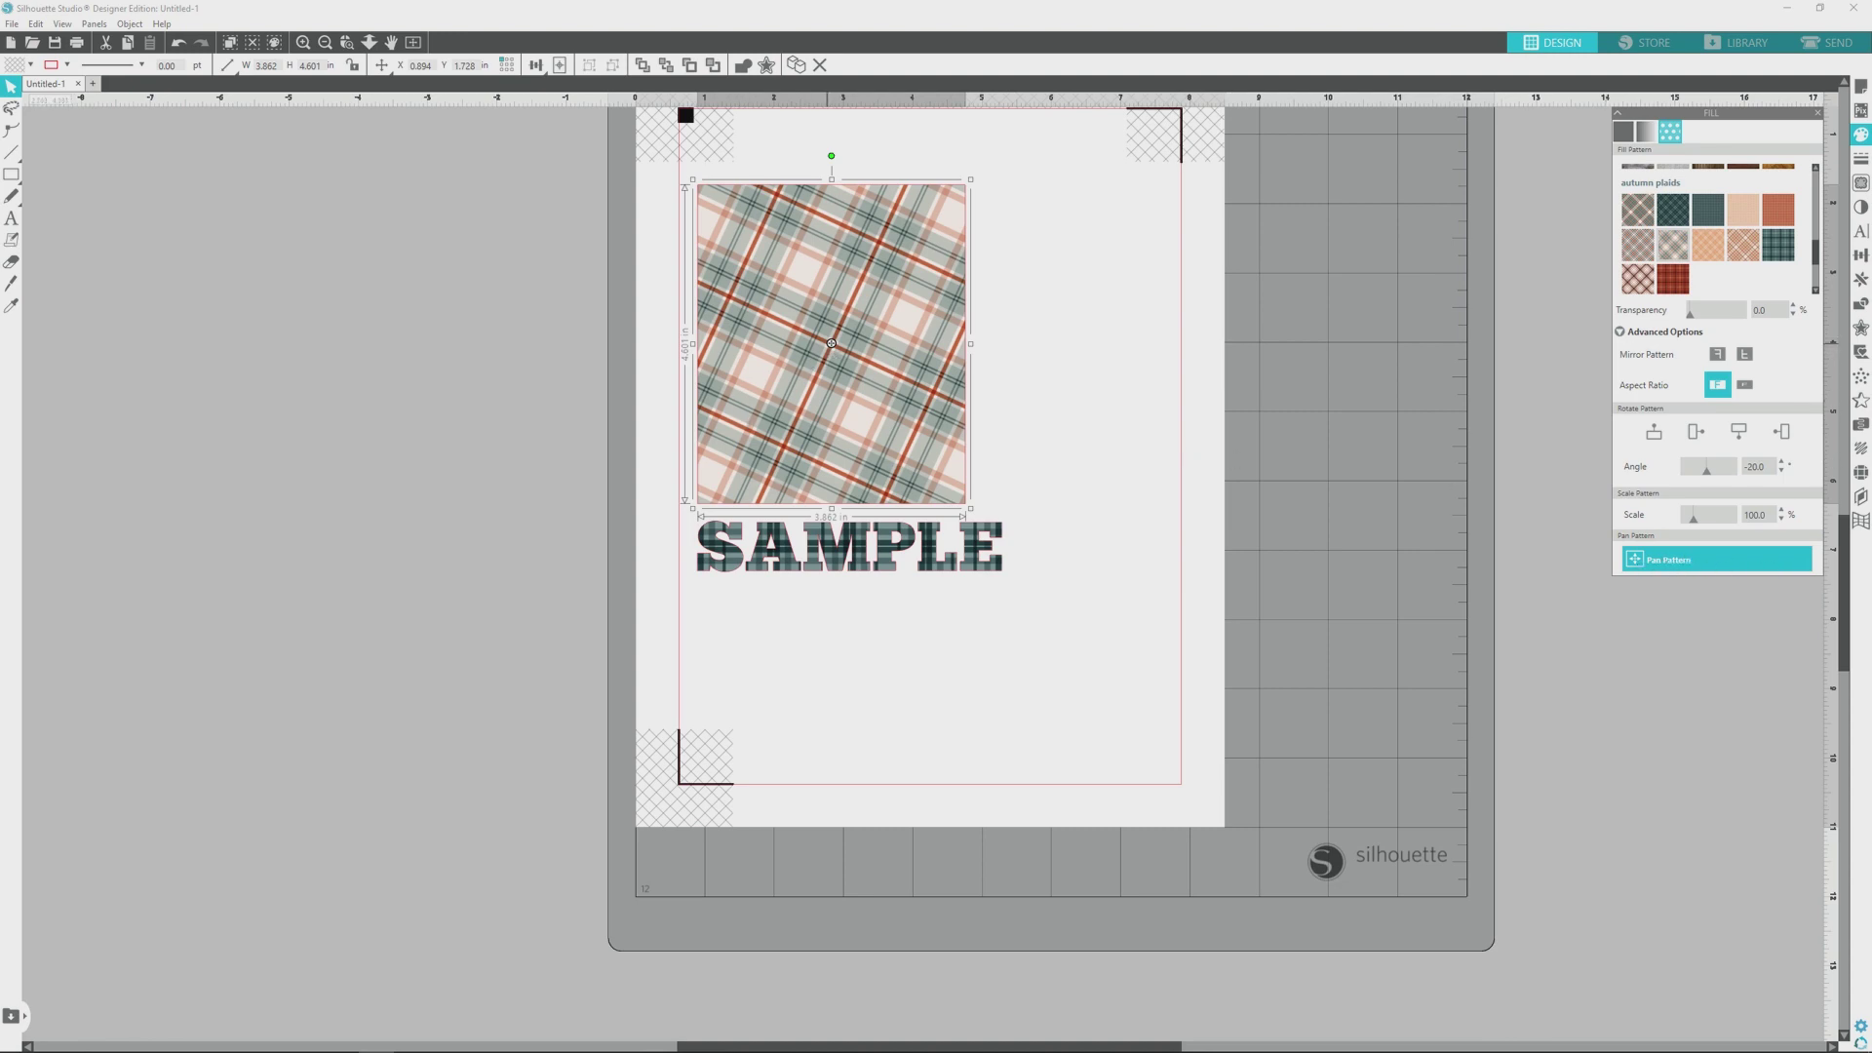
pyautogui.click(302, 42)
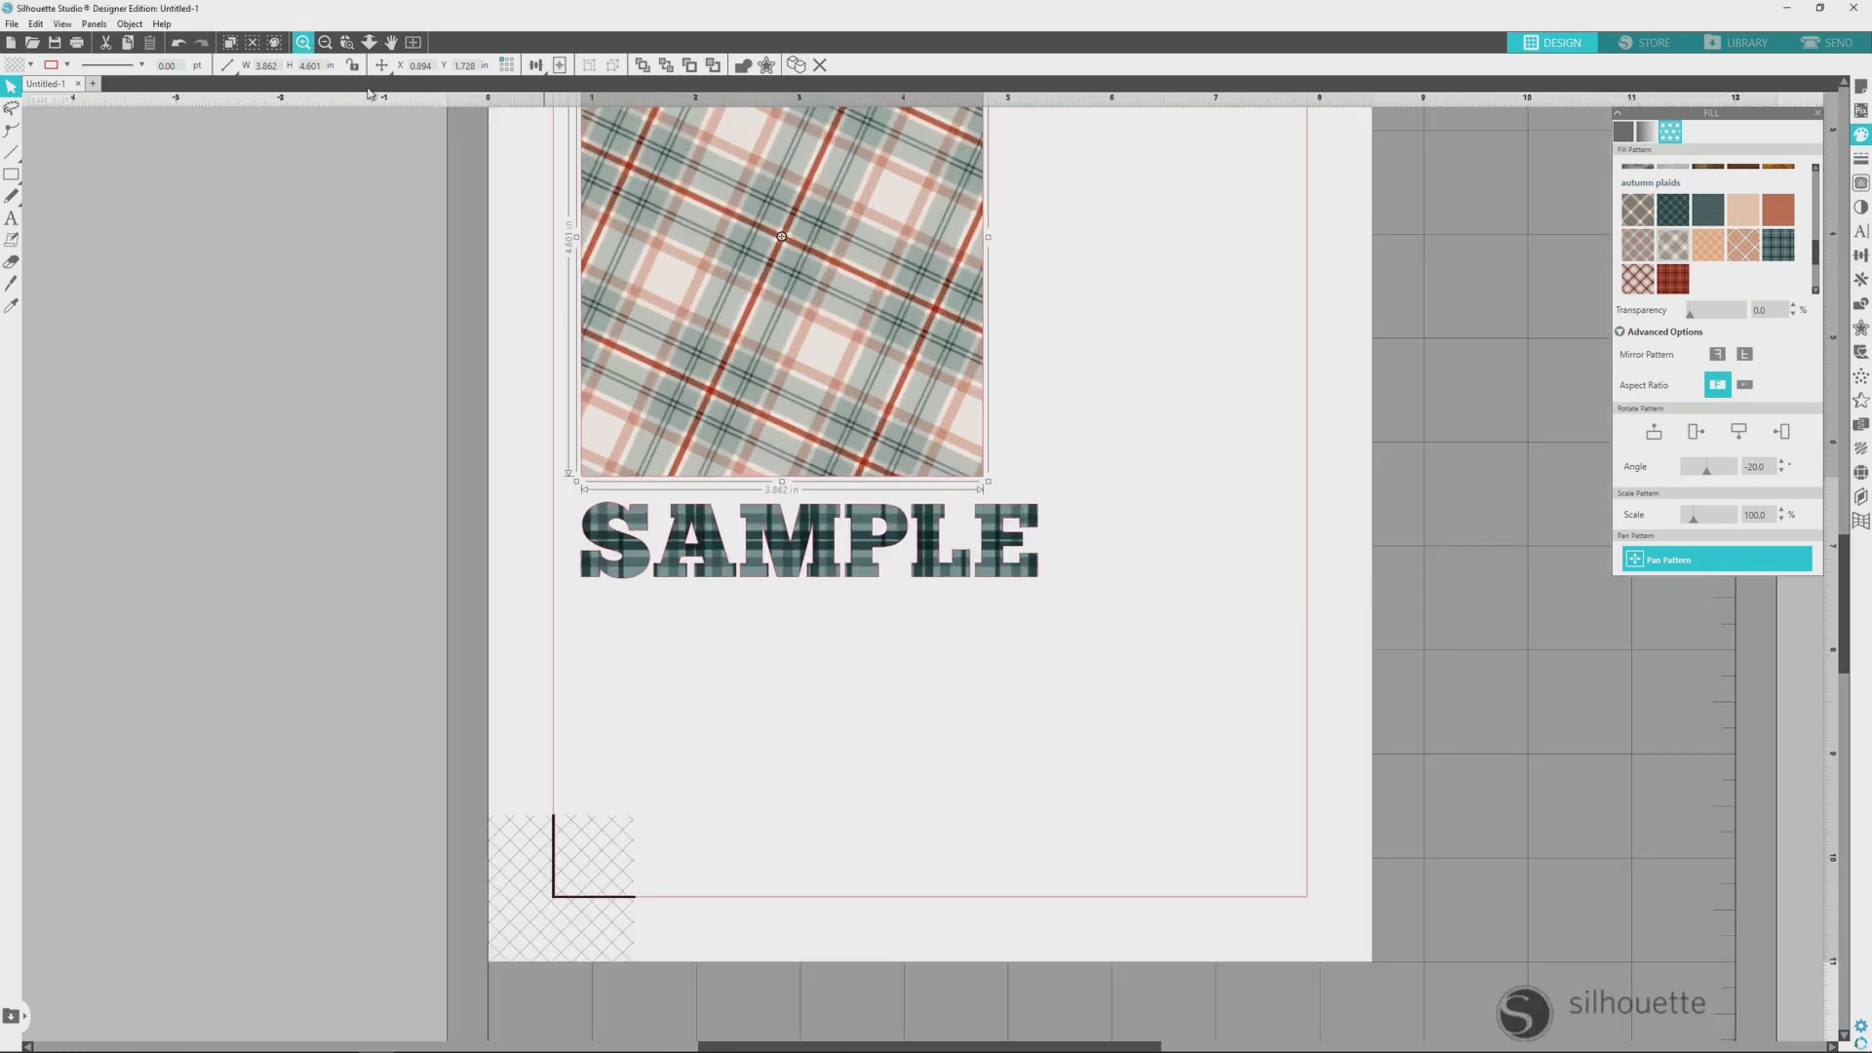
pyautogui.scroll(1, 960, 421)
pyautogui.scroll(1, 959, 420)
pyautogui.scroll(1, 959, 420)
pyautogui.scroll(1, 959, 420)
pyautogui.scroll(1, 960, 420)
pyautogui.scroll(1, 989, 426)
pyautogui.scroll(1, 995, 429)
pyautogui.scroll(1, 997, 432)
pyautogui.scroll(1, 998, 431)
pyautogui.scroll(1, 1001, 427)
pyautogui.scroll(1, 1004, 425)
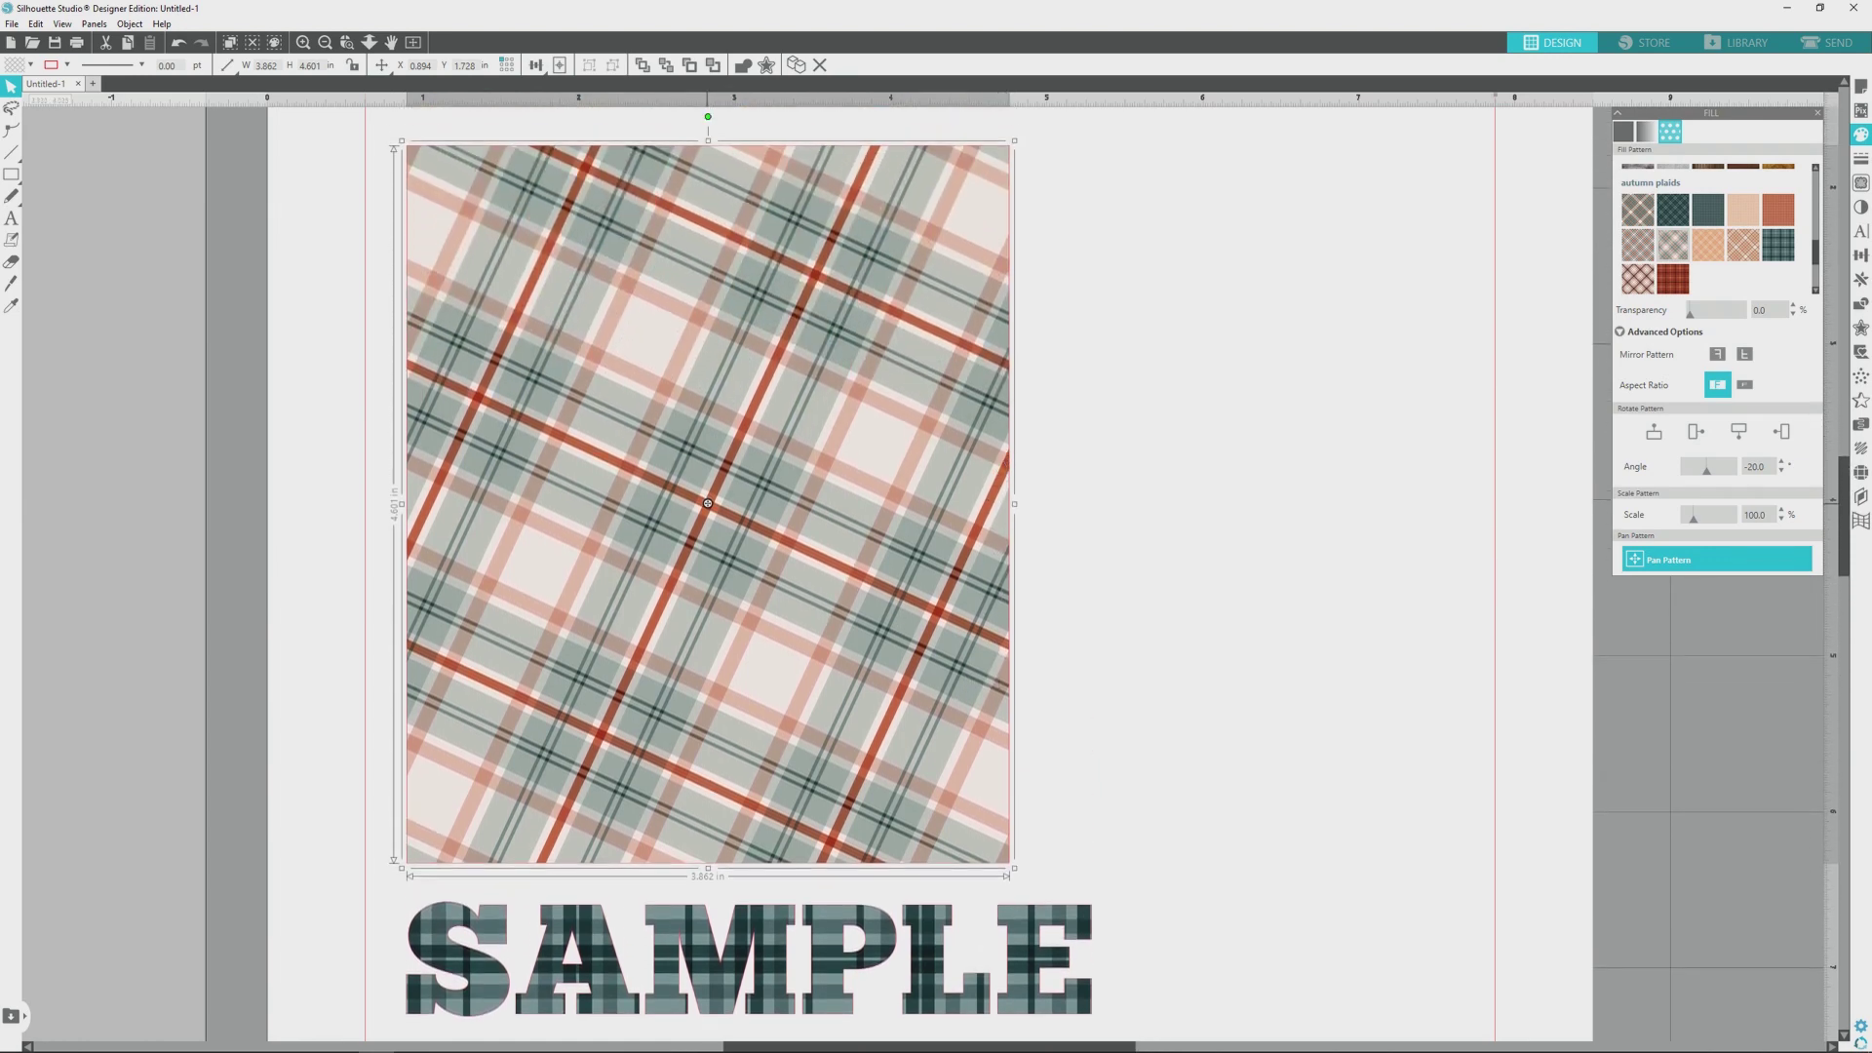
pyautogui.moveTo(707, 501)
pyautogui.mouseDown()
pyautogui.moveTo(579, 364)
pyautogui.moveTo(767, 476)
pyautogui.mouseUp()
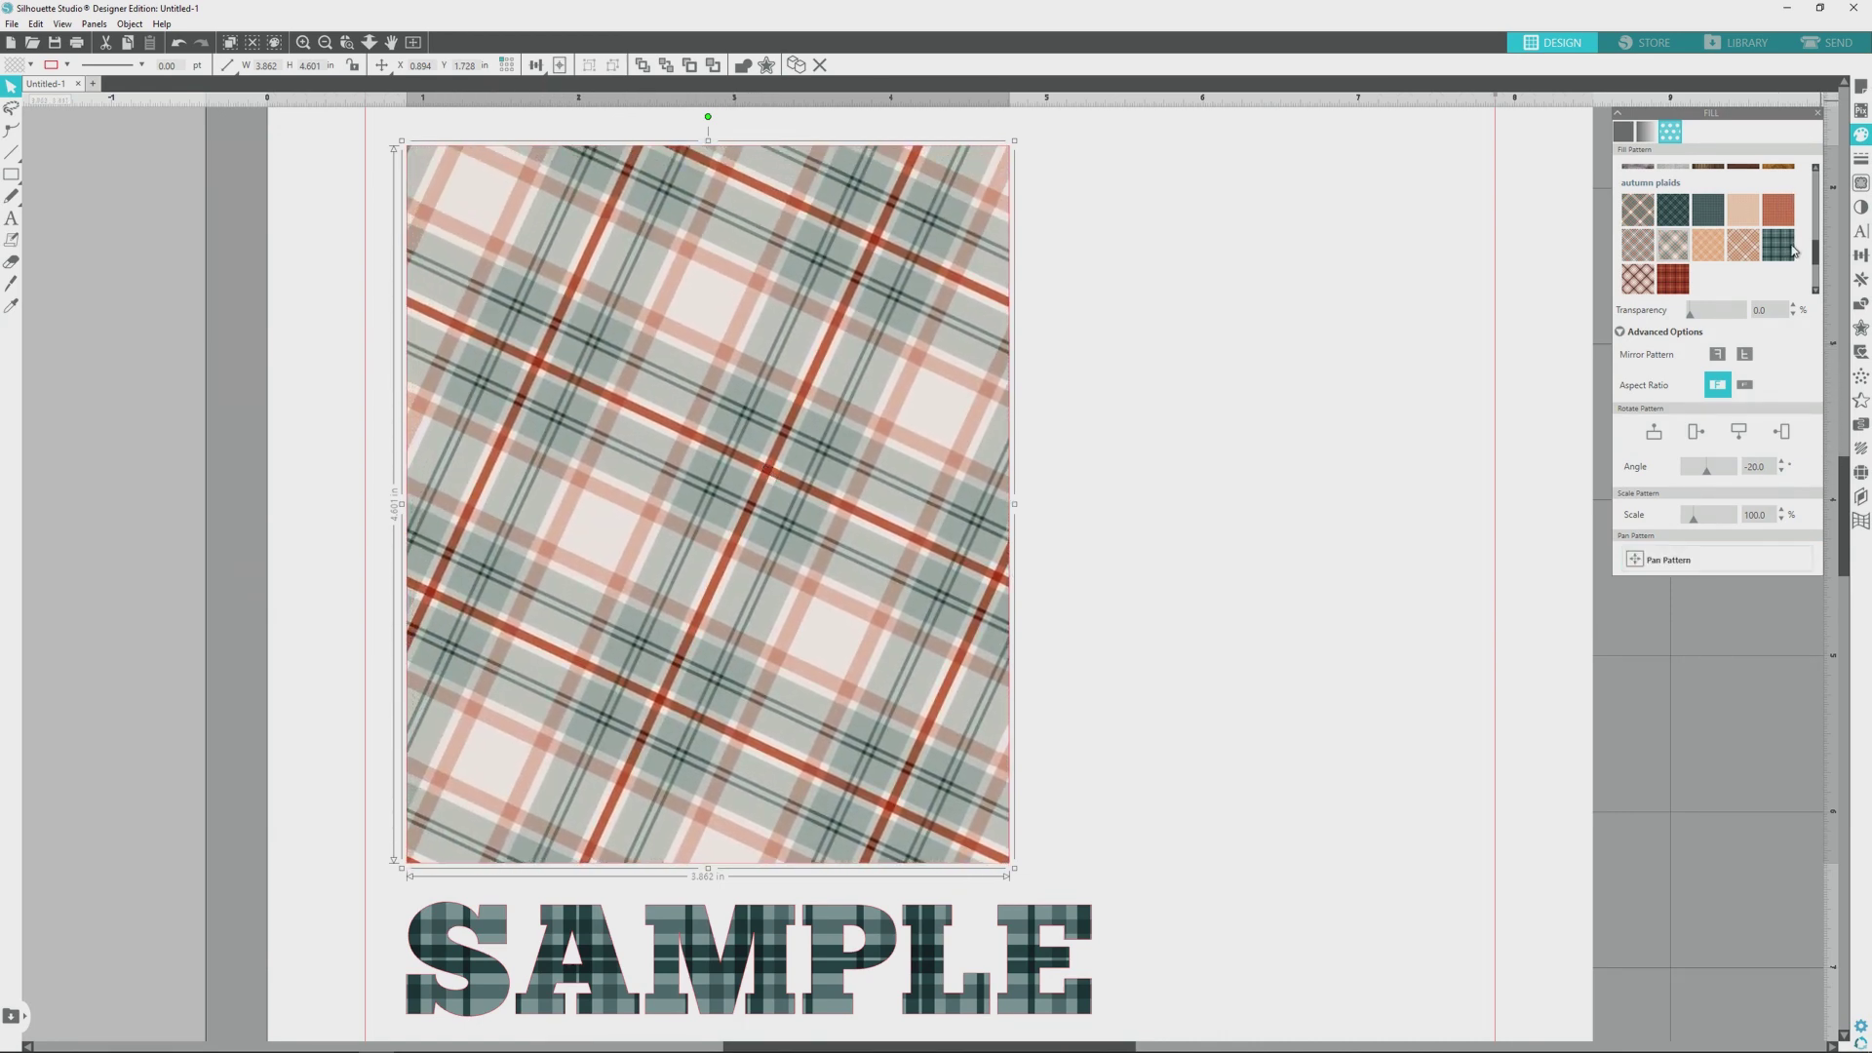
pyautogui.scroll(1, 1792, 252)
pyautogui.scroll(-2, 1792, 251)
pyautogui.scroll(-2, 1771, 234)
pyautogui.scroll(-1, 1743, 214)
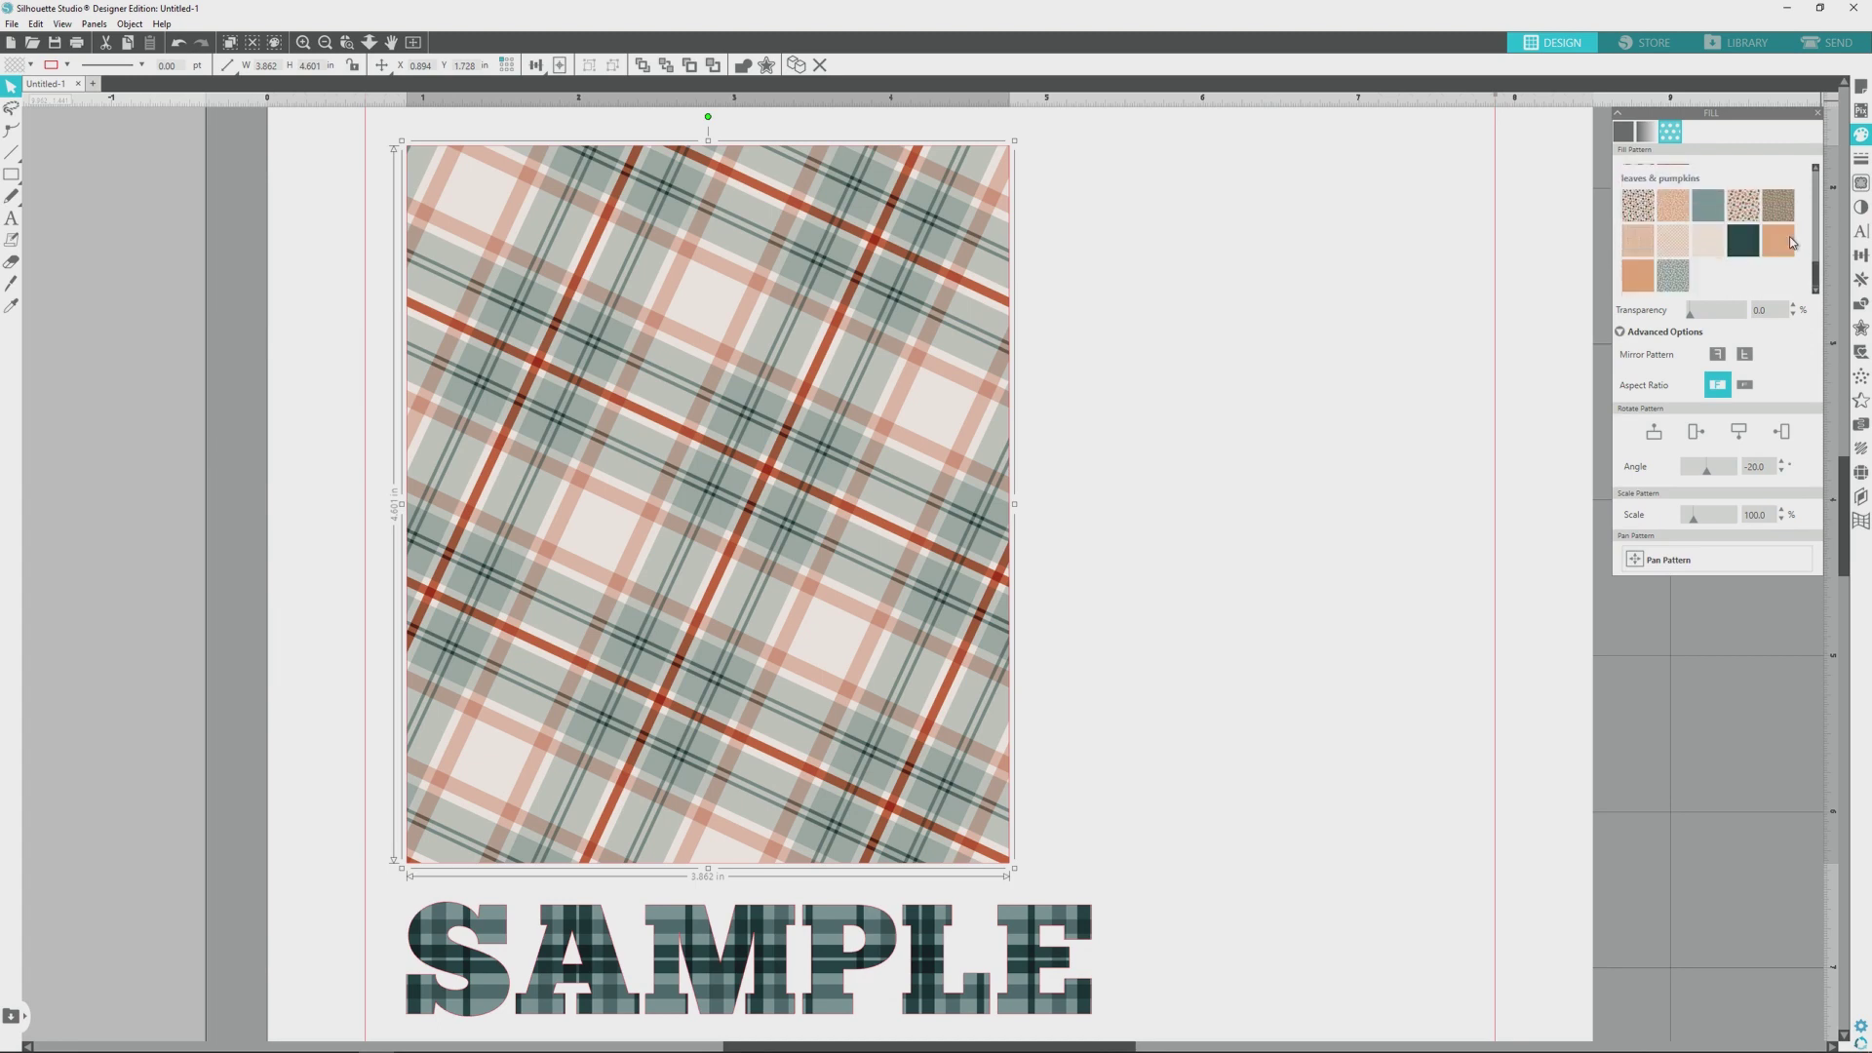
# Step: Swap the rectangle fill to autumn leaves and pan the leaves up-left, then slightly down
pyautogui.click(1743, 213)
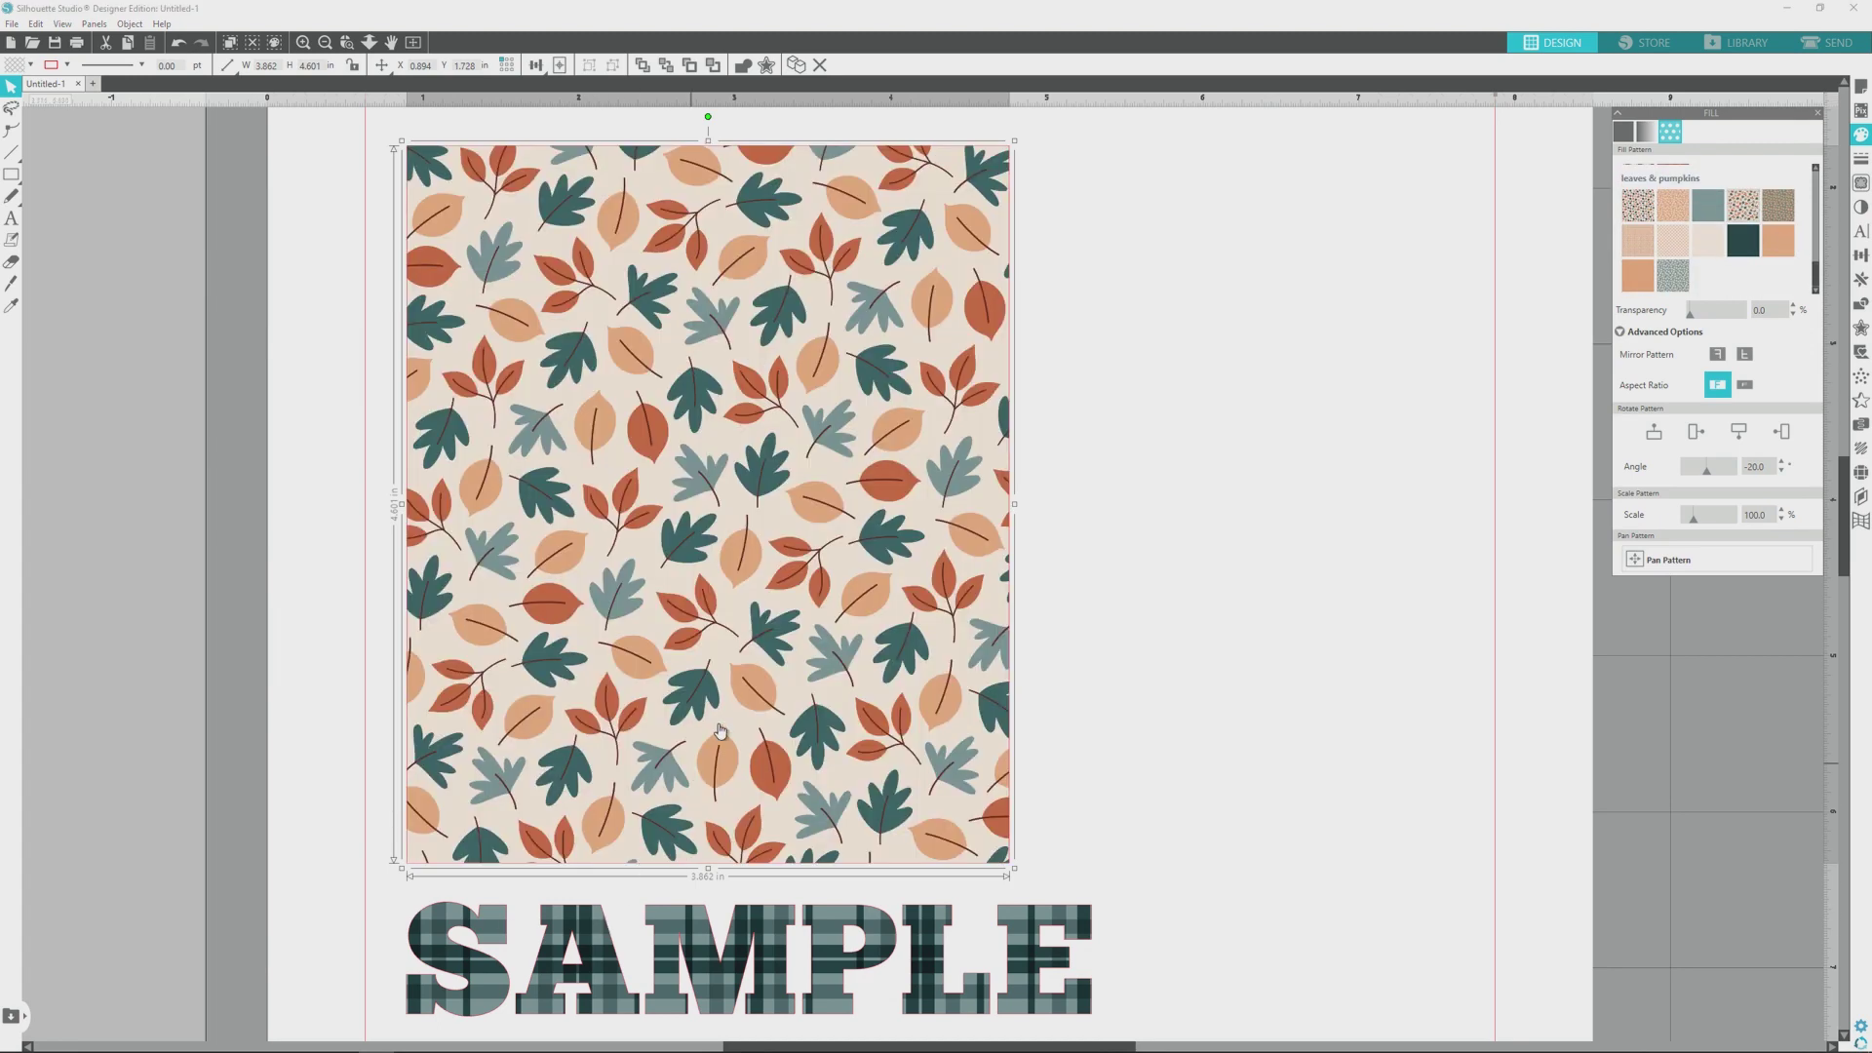
pyautogui.click(1679, 558)
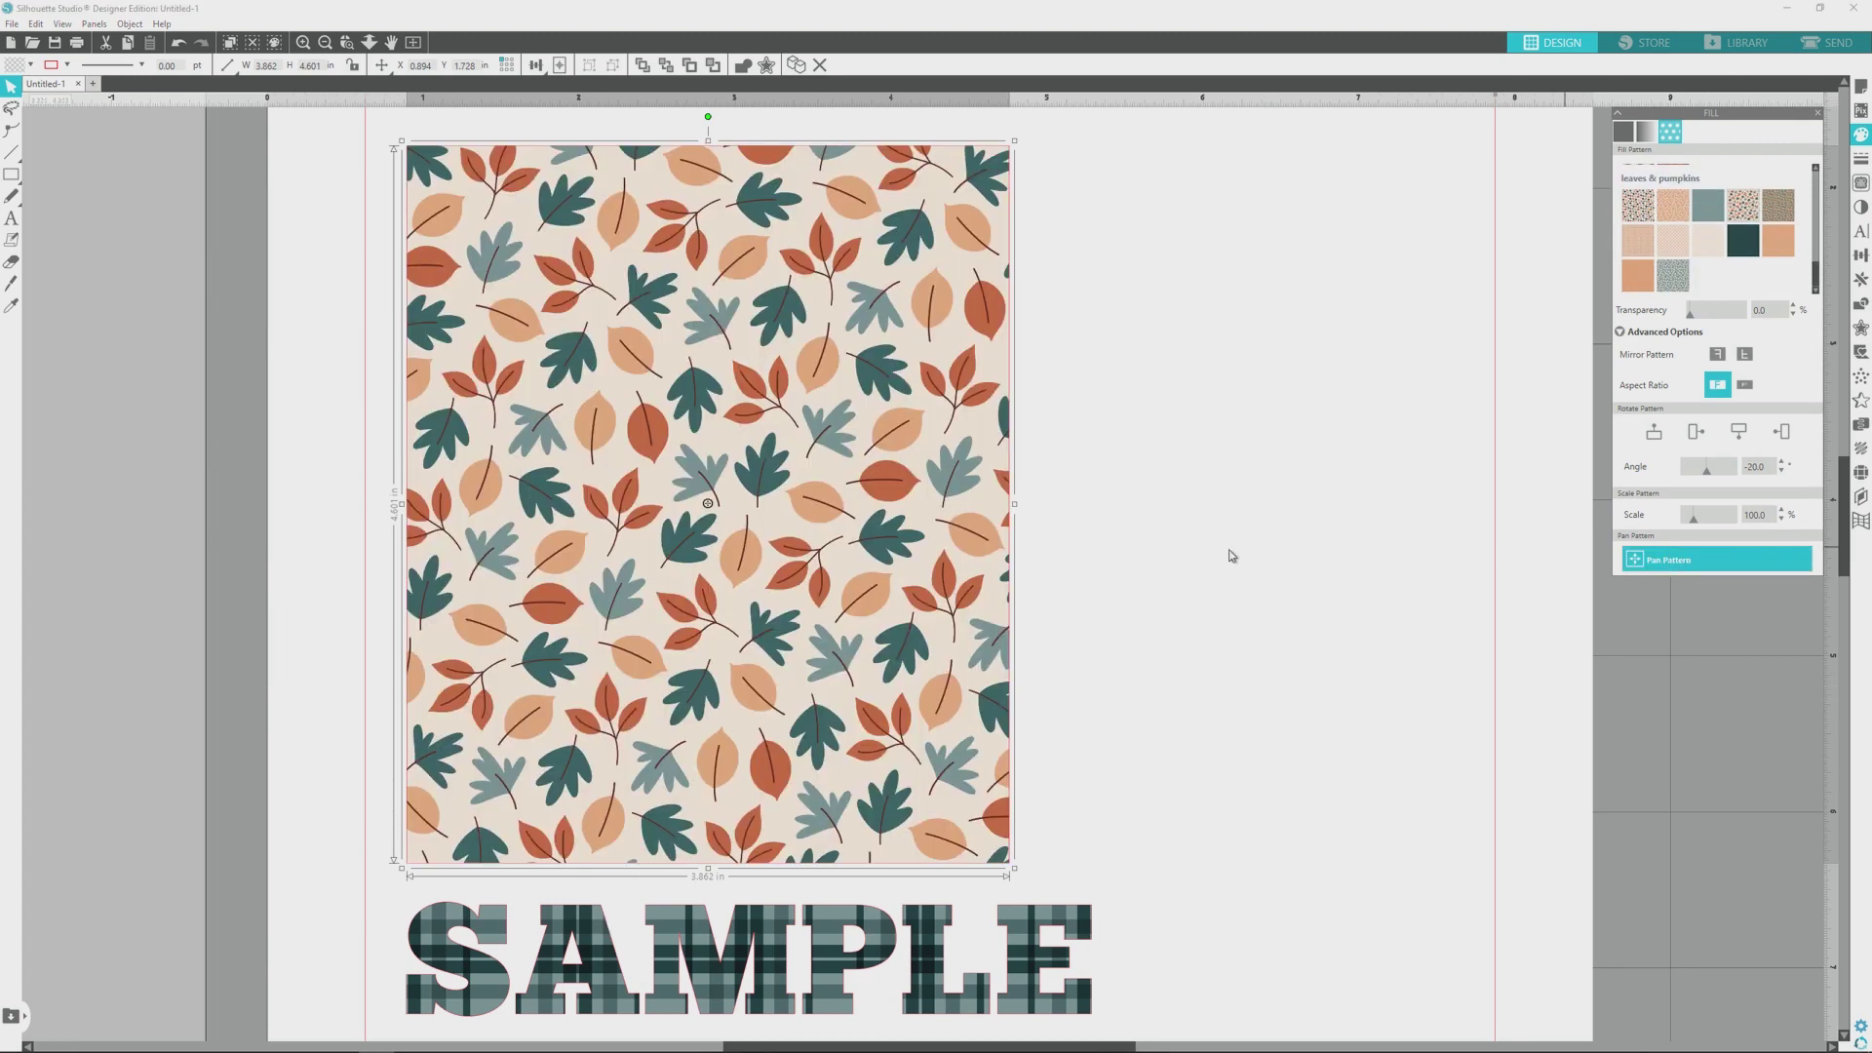
pyautogui.moveTo(709, 508)
pyautogui.mouseDown()
pyautogui.moveTo(618, 455)
pyautogui.moveTo(546, 453)
pyautogui.moveTo(683, 436)
pyautogui.mouseUp()
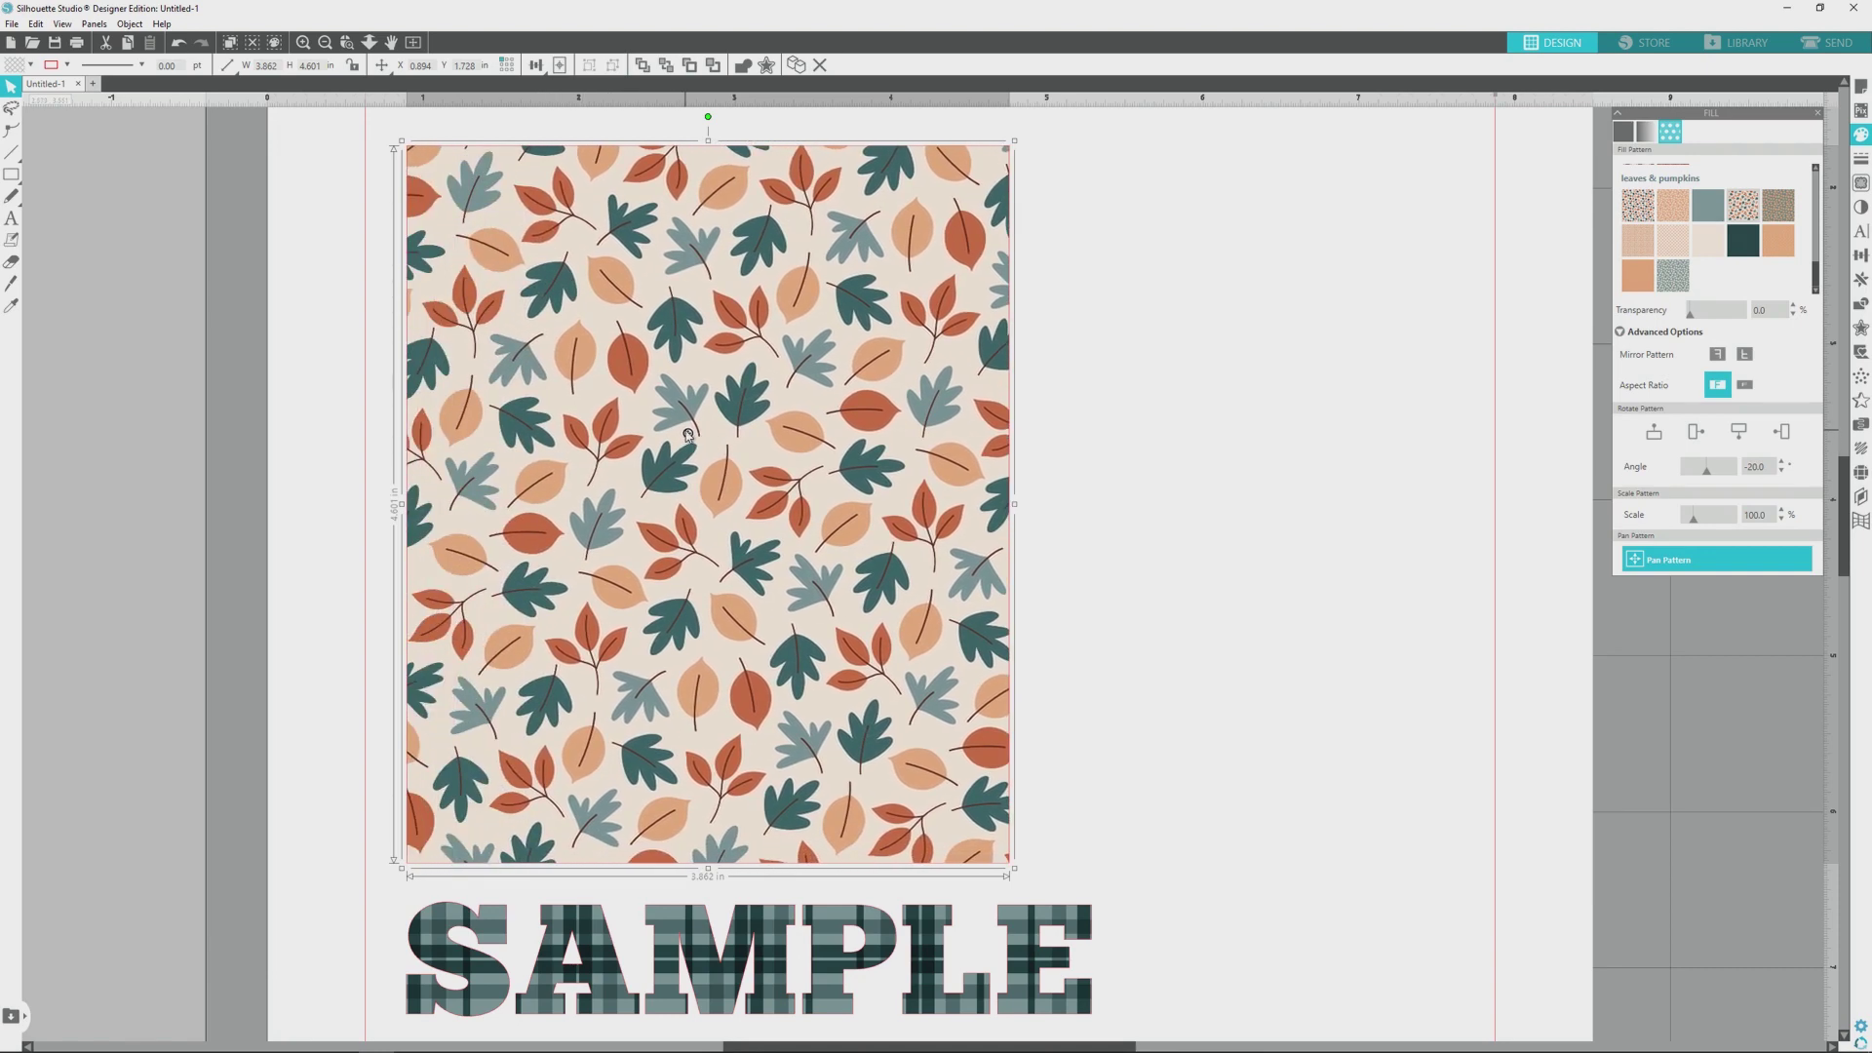
pyautogui.moveTo(684, 436)
pyautogui.mouseDown()
pyautogui.moveTo(683, 485)
pyautogui.moveTo(699, 486)
pyautogui.mouseUp()
pyautogui.press('Escape')
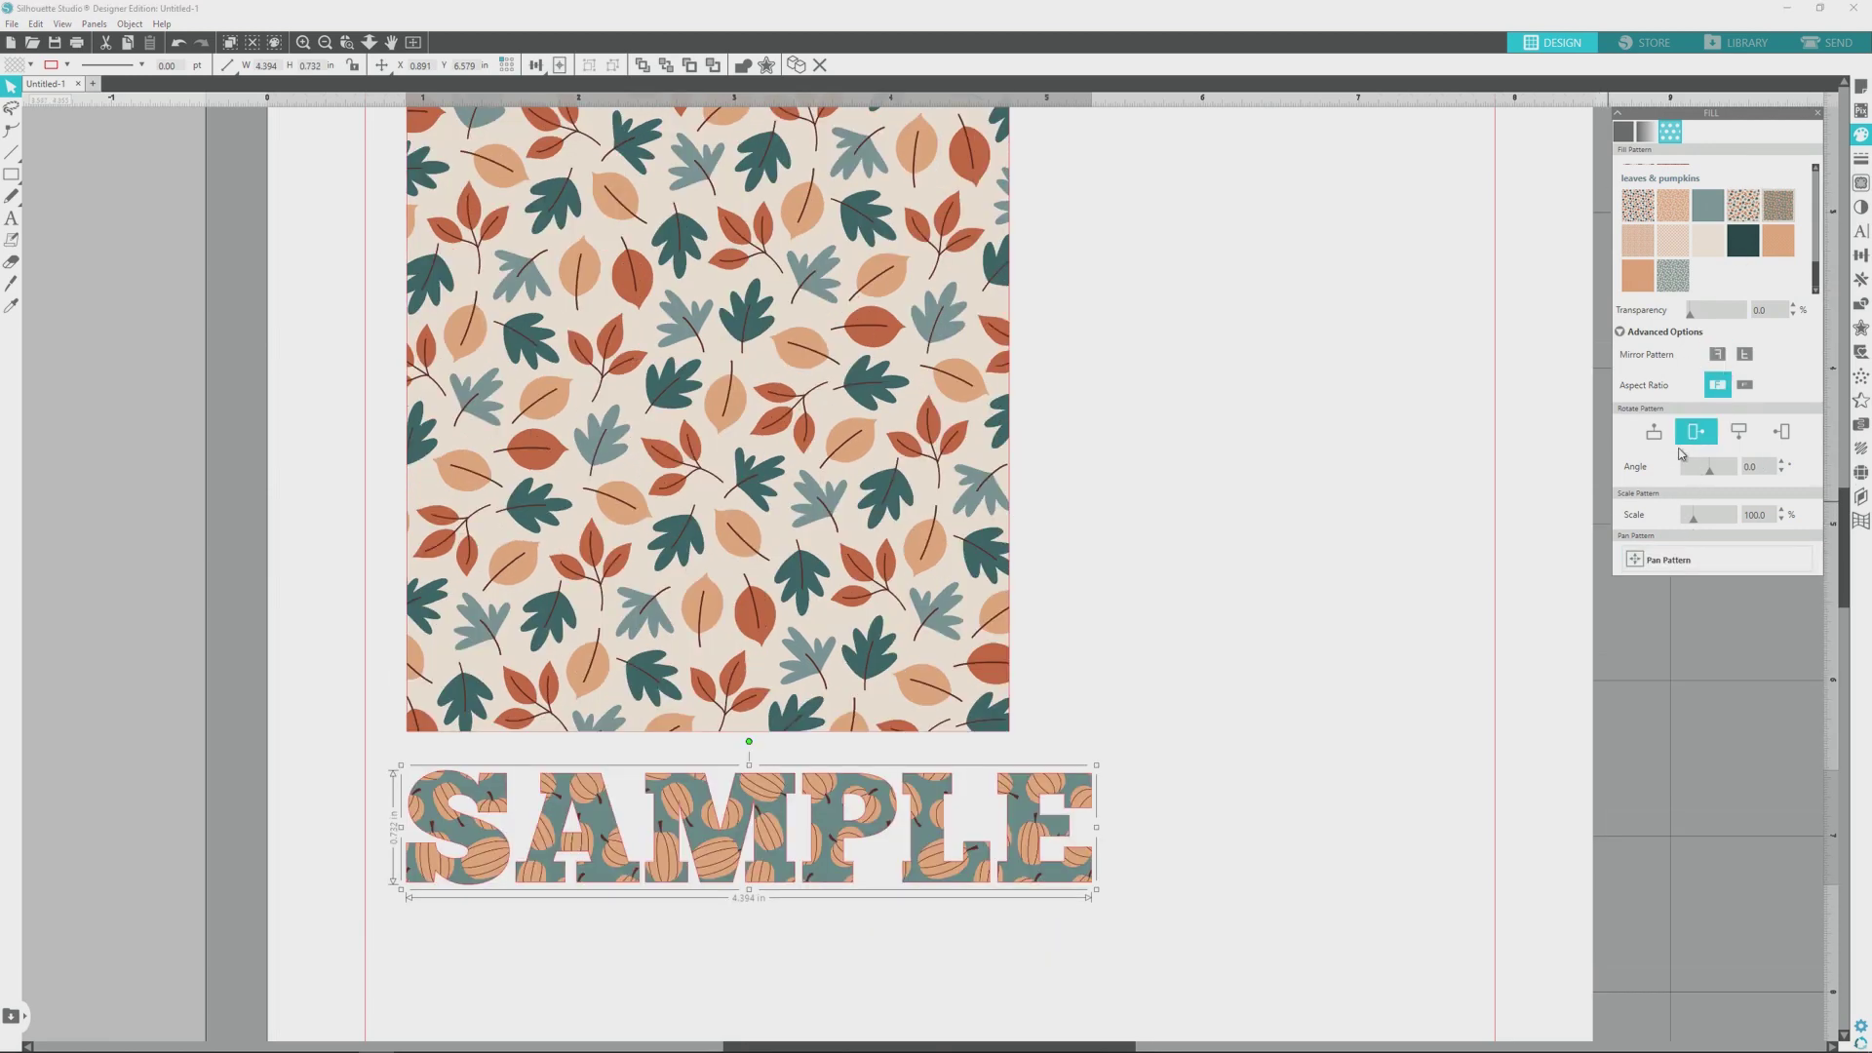
# Step: Set SAMPLE's pumpkin pattern angle to 80° and its scale to 97%
pyautogui.moveTo(1711, 476); pyautogui.dragTo(1724, 469)
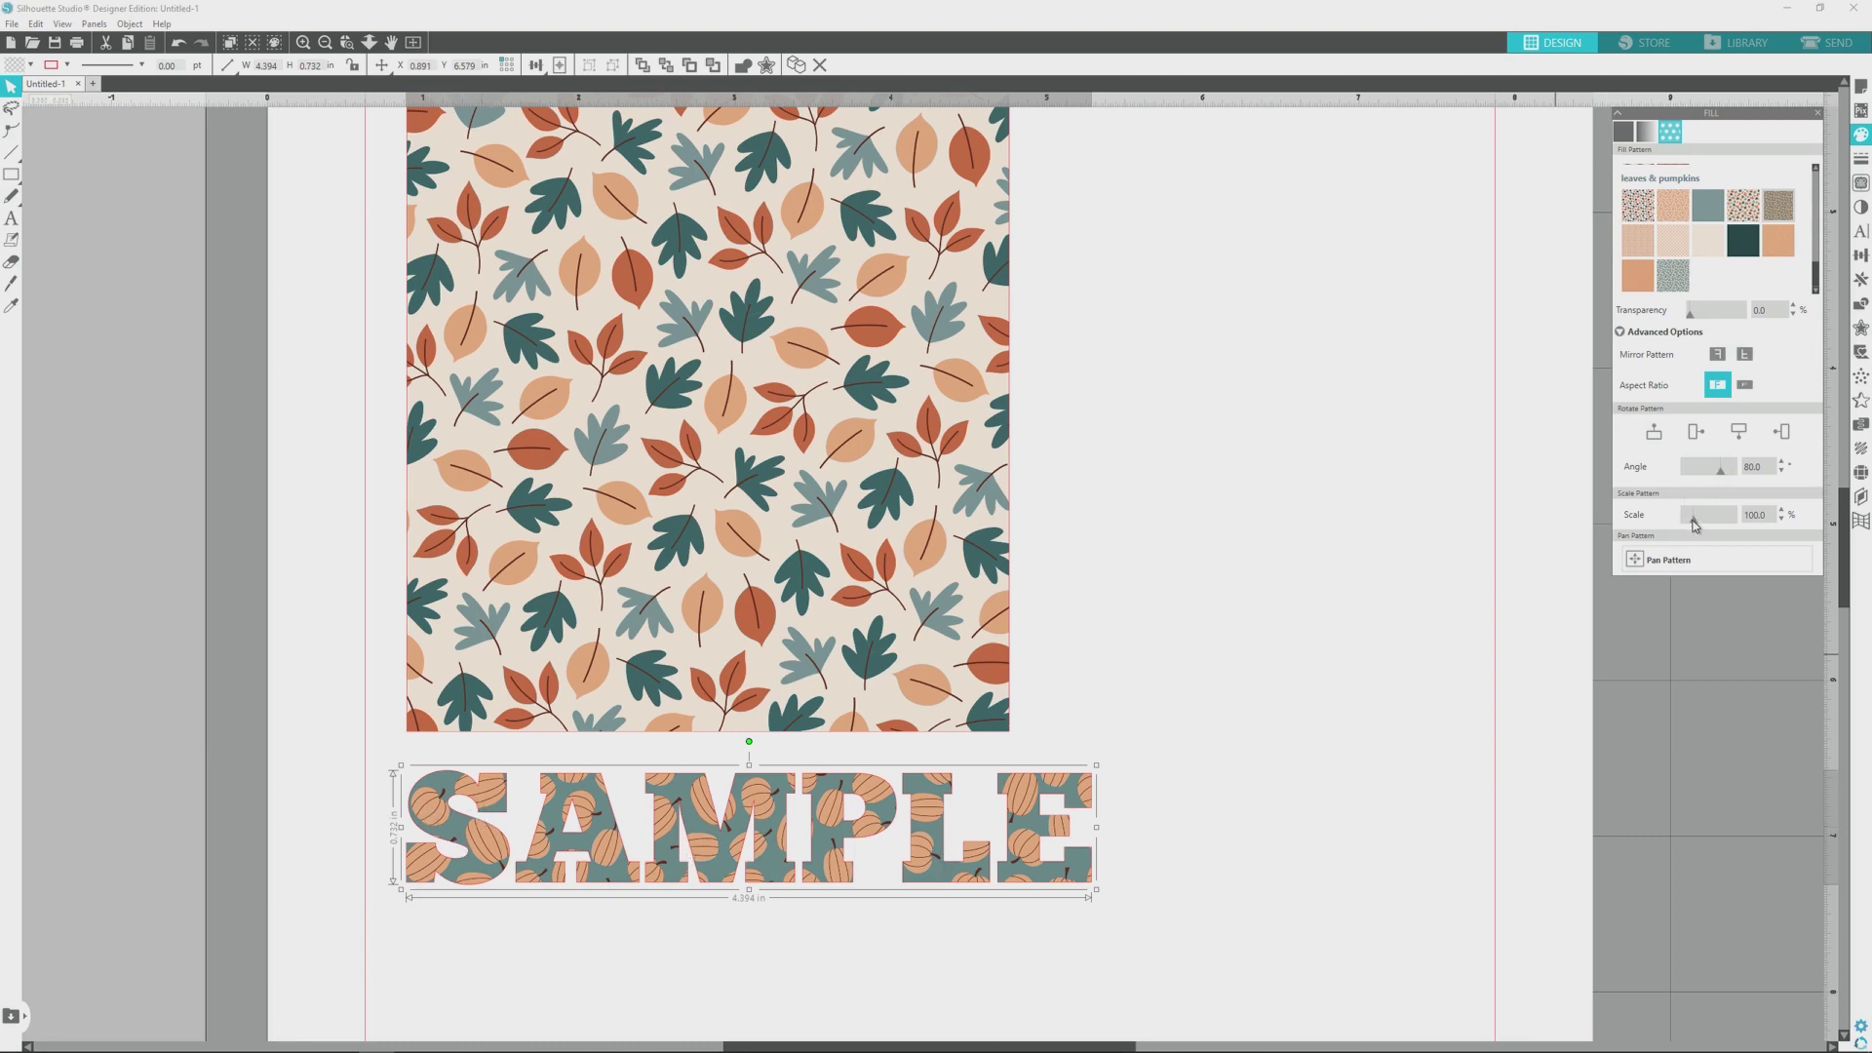
pyautogui.moveTo(1697, 511); pyautogui.dragTo(1695, 517)
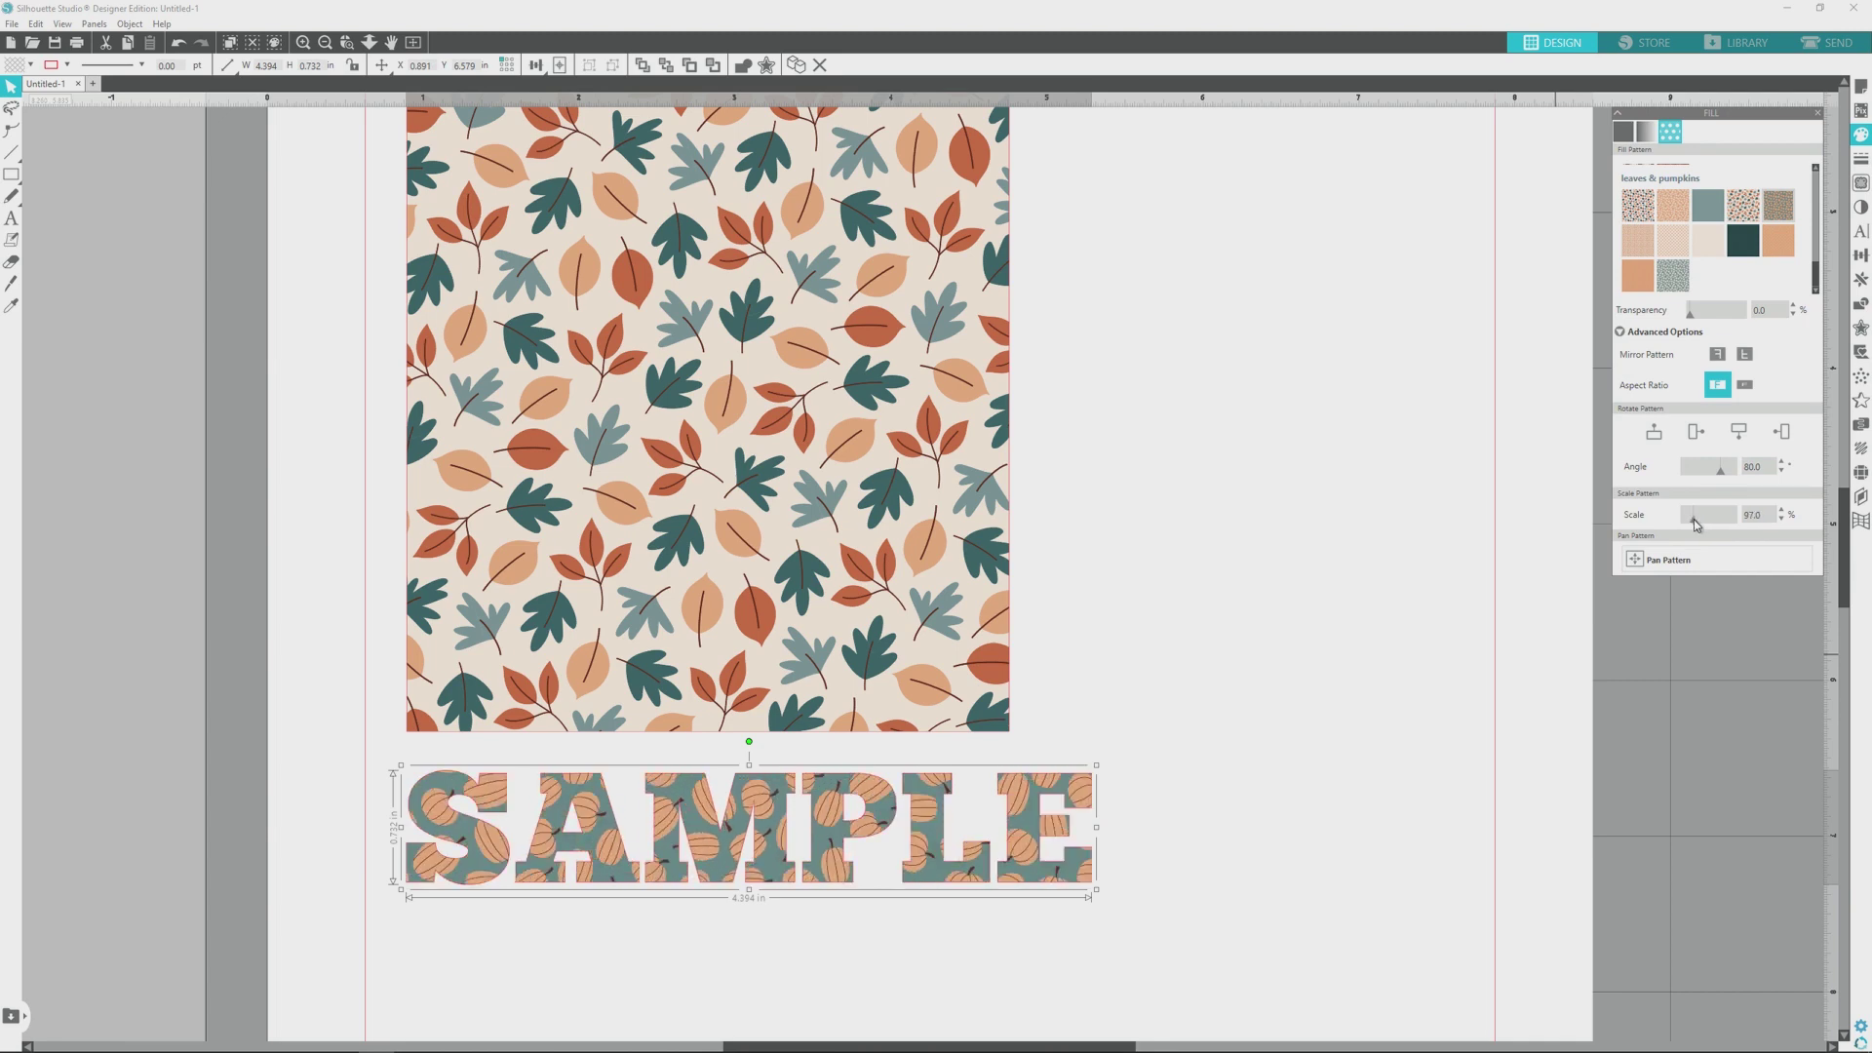
# Step: Enable Print Bleed in Page Setup and drag the Bleed Radius wider
pyautogui.click(1655, 564)
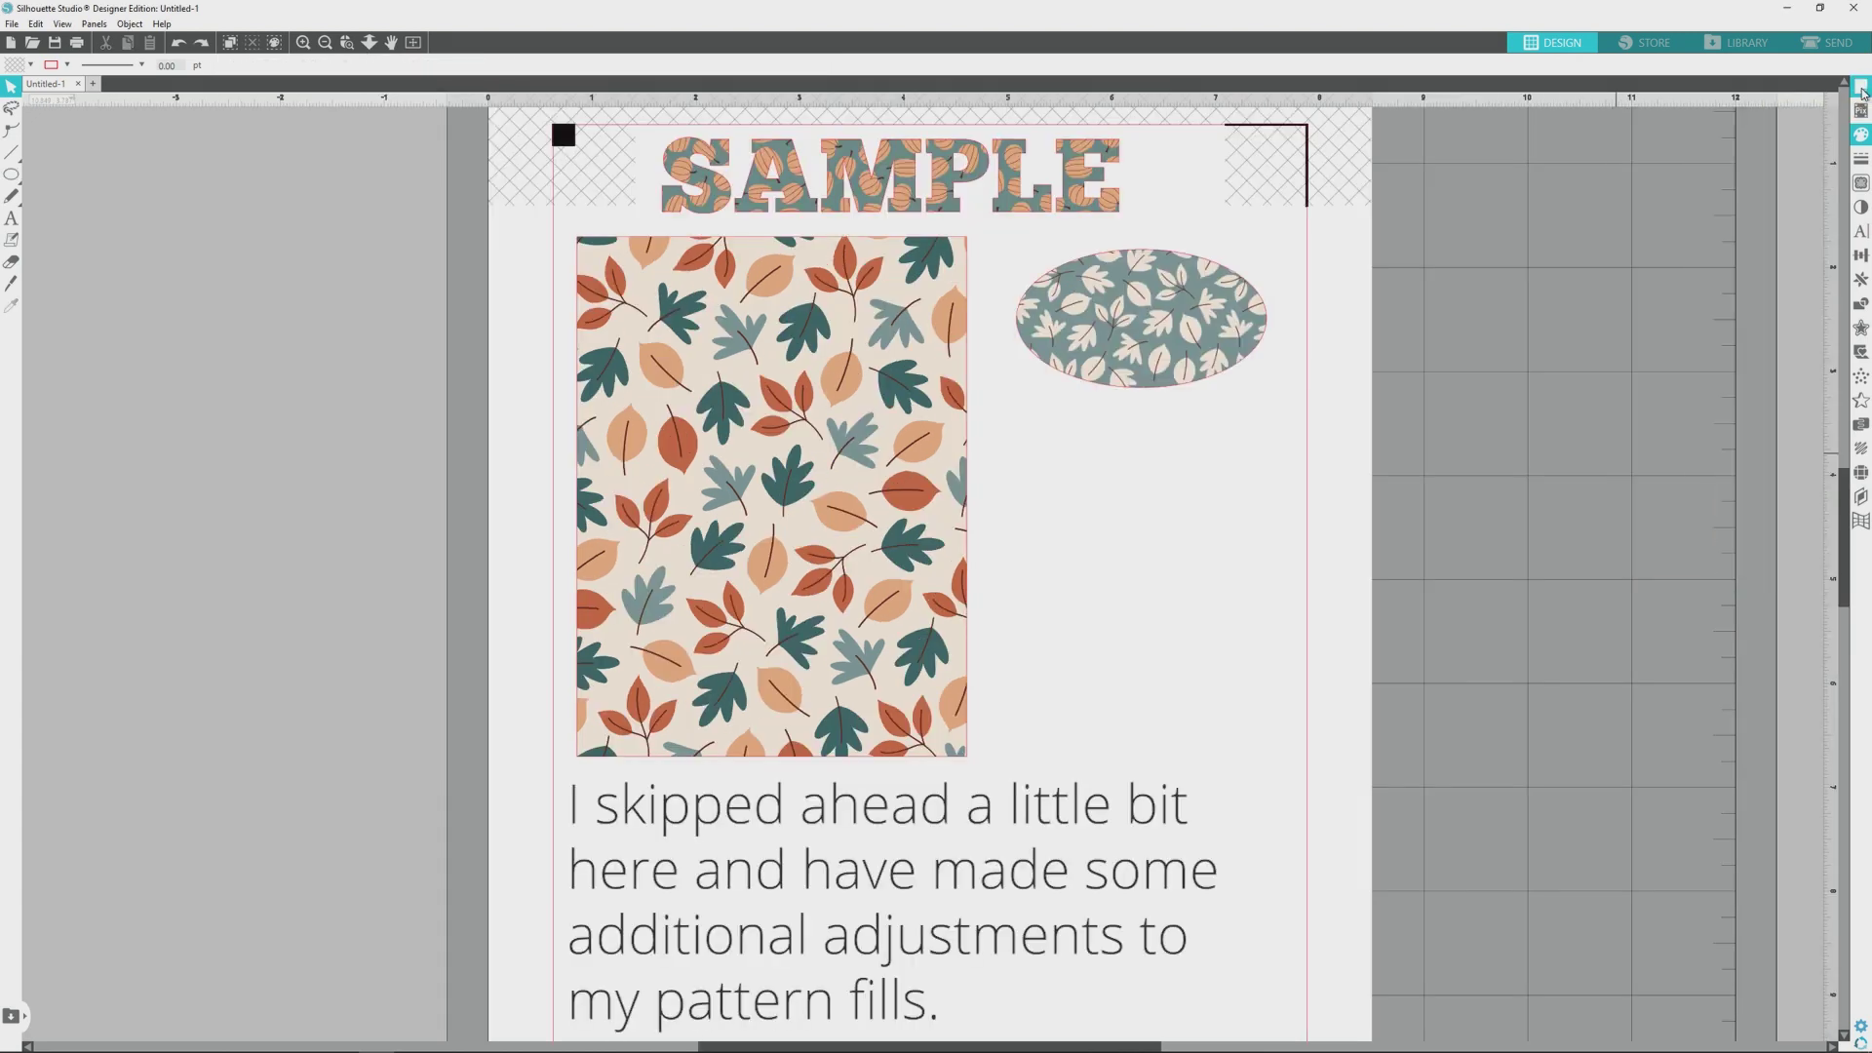
pyautogui.click(1862, 91)
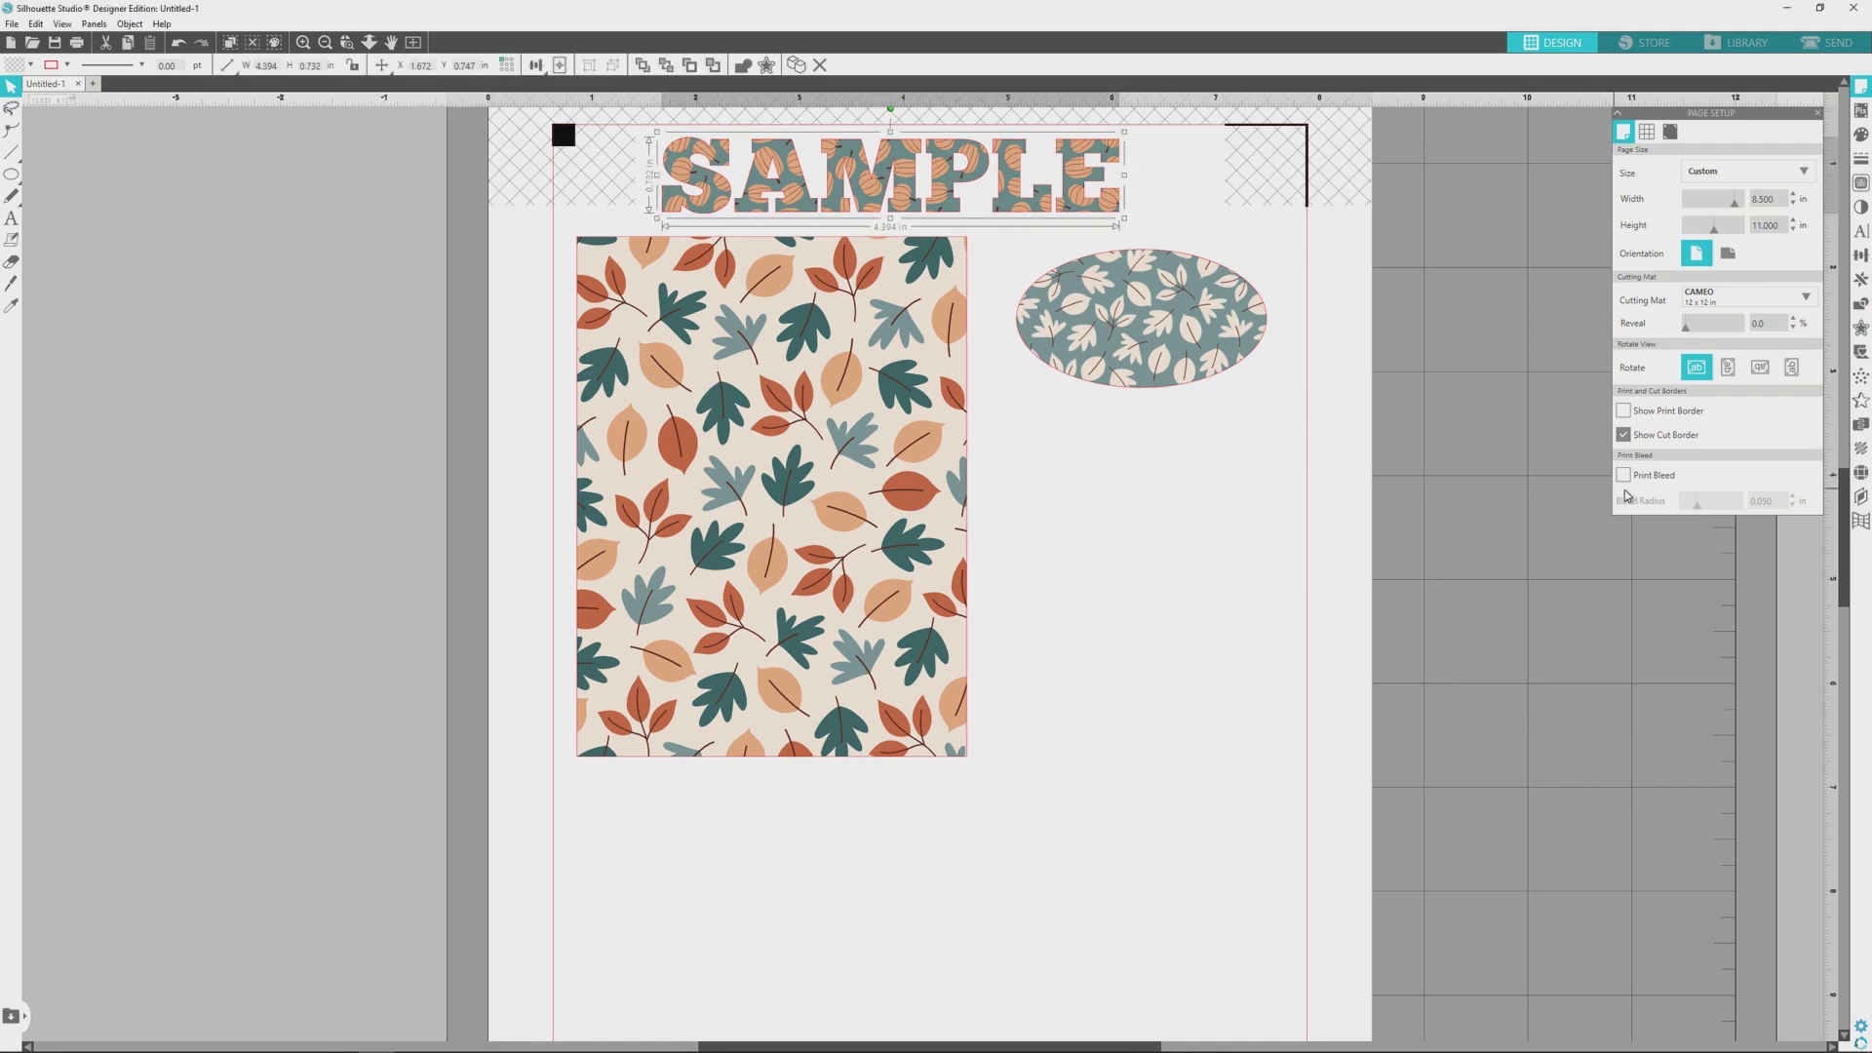
pyautogui.click(1623, 475)
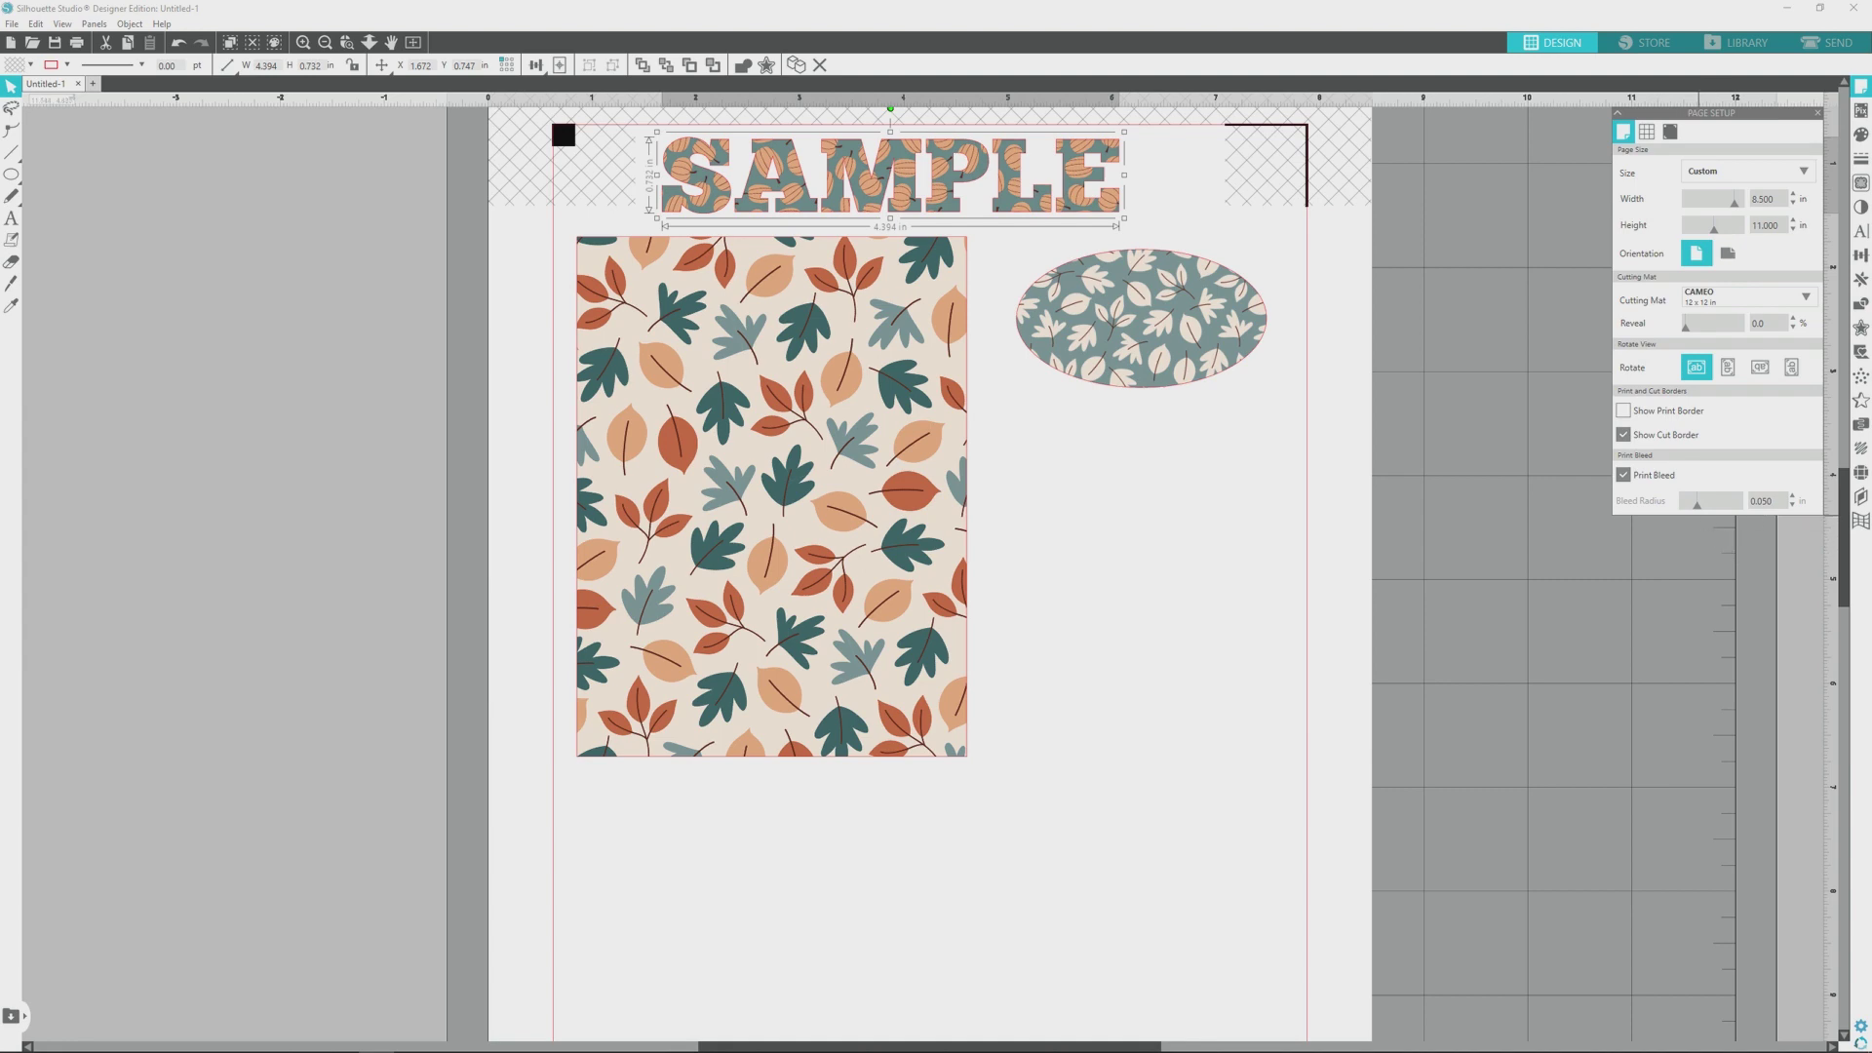
pyautogui.moveTo(1699, 507); pyautogui.dragTo(1767, 511)
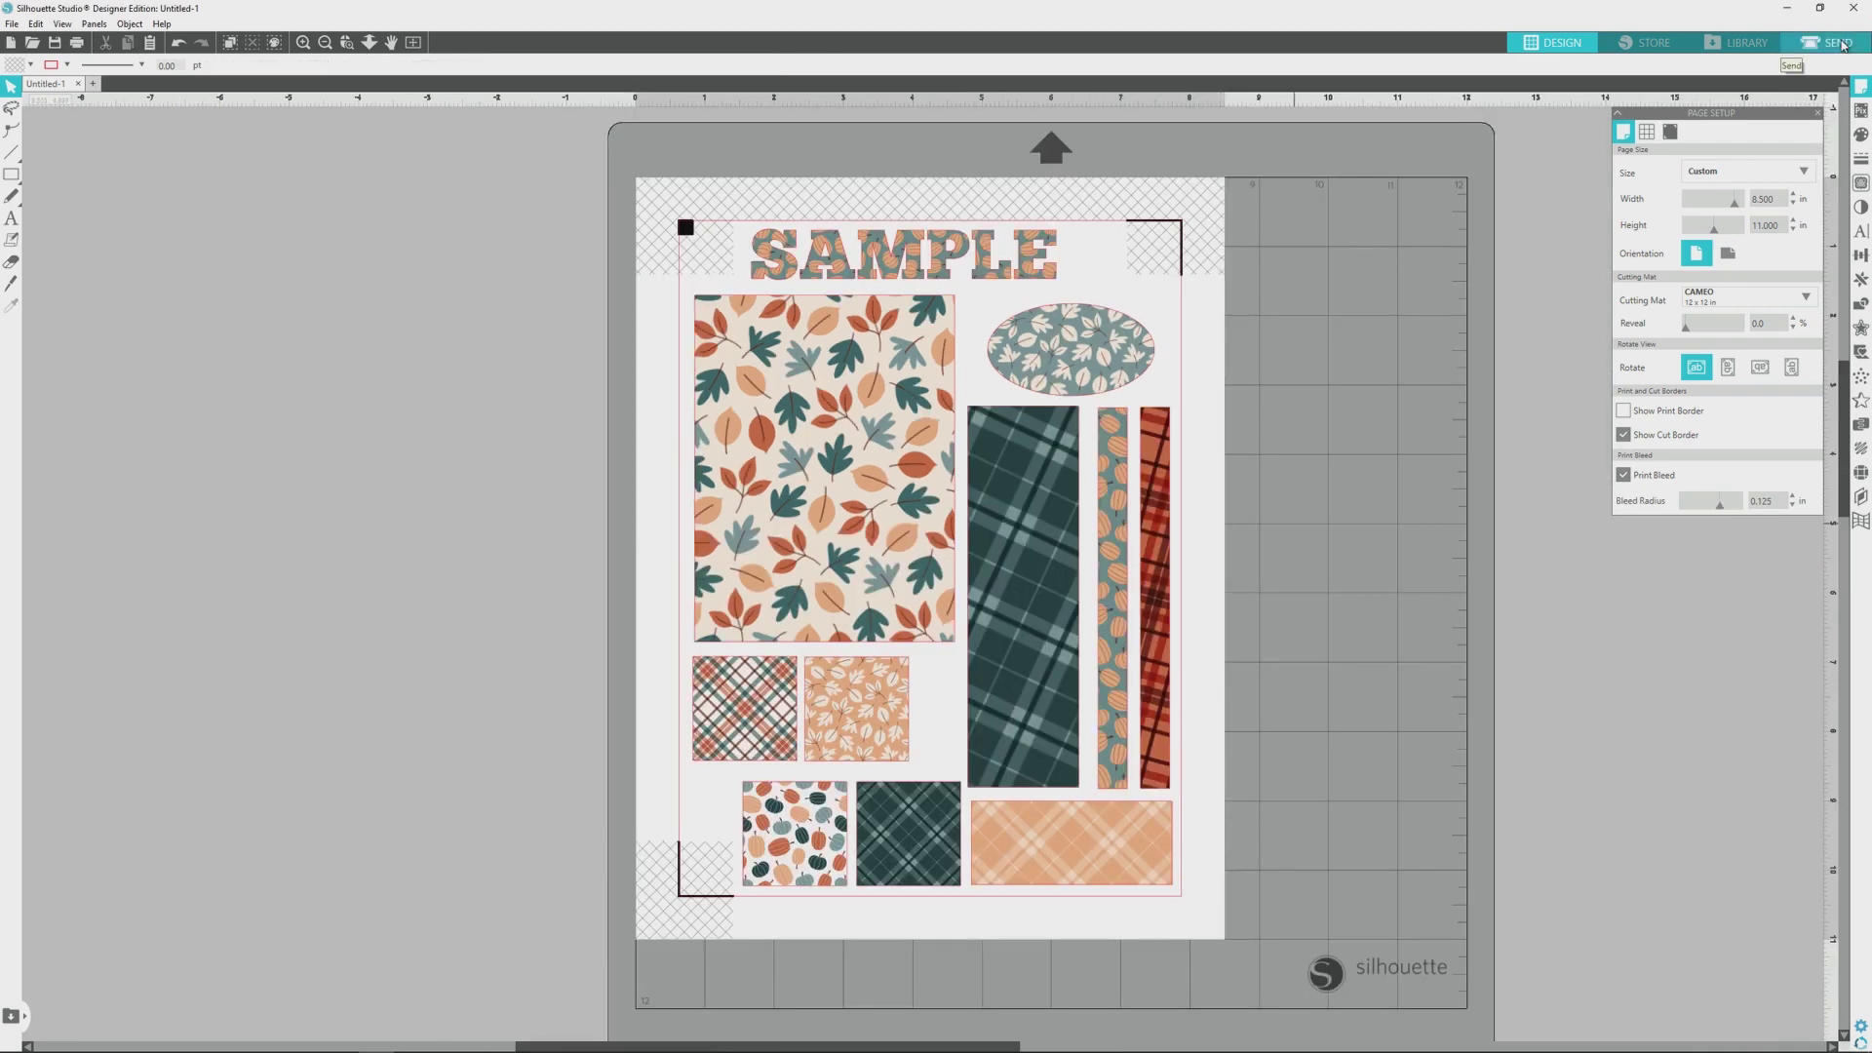
# Step: Raise the cardstock blade depth to 5 and print the patterned page
pyautogui.click(1842, 44)
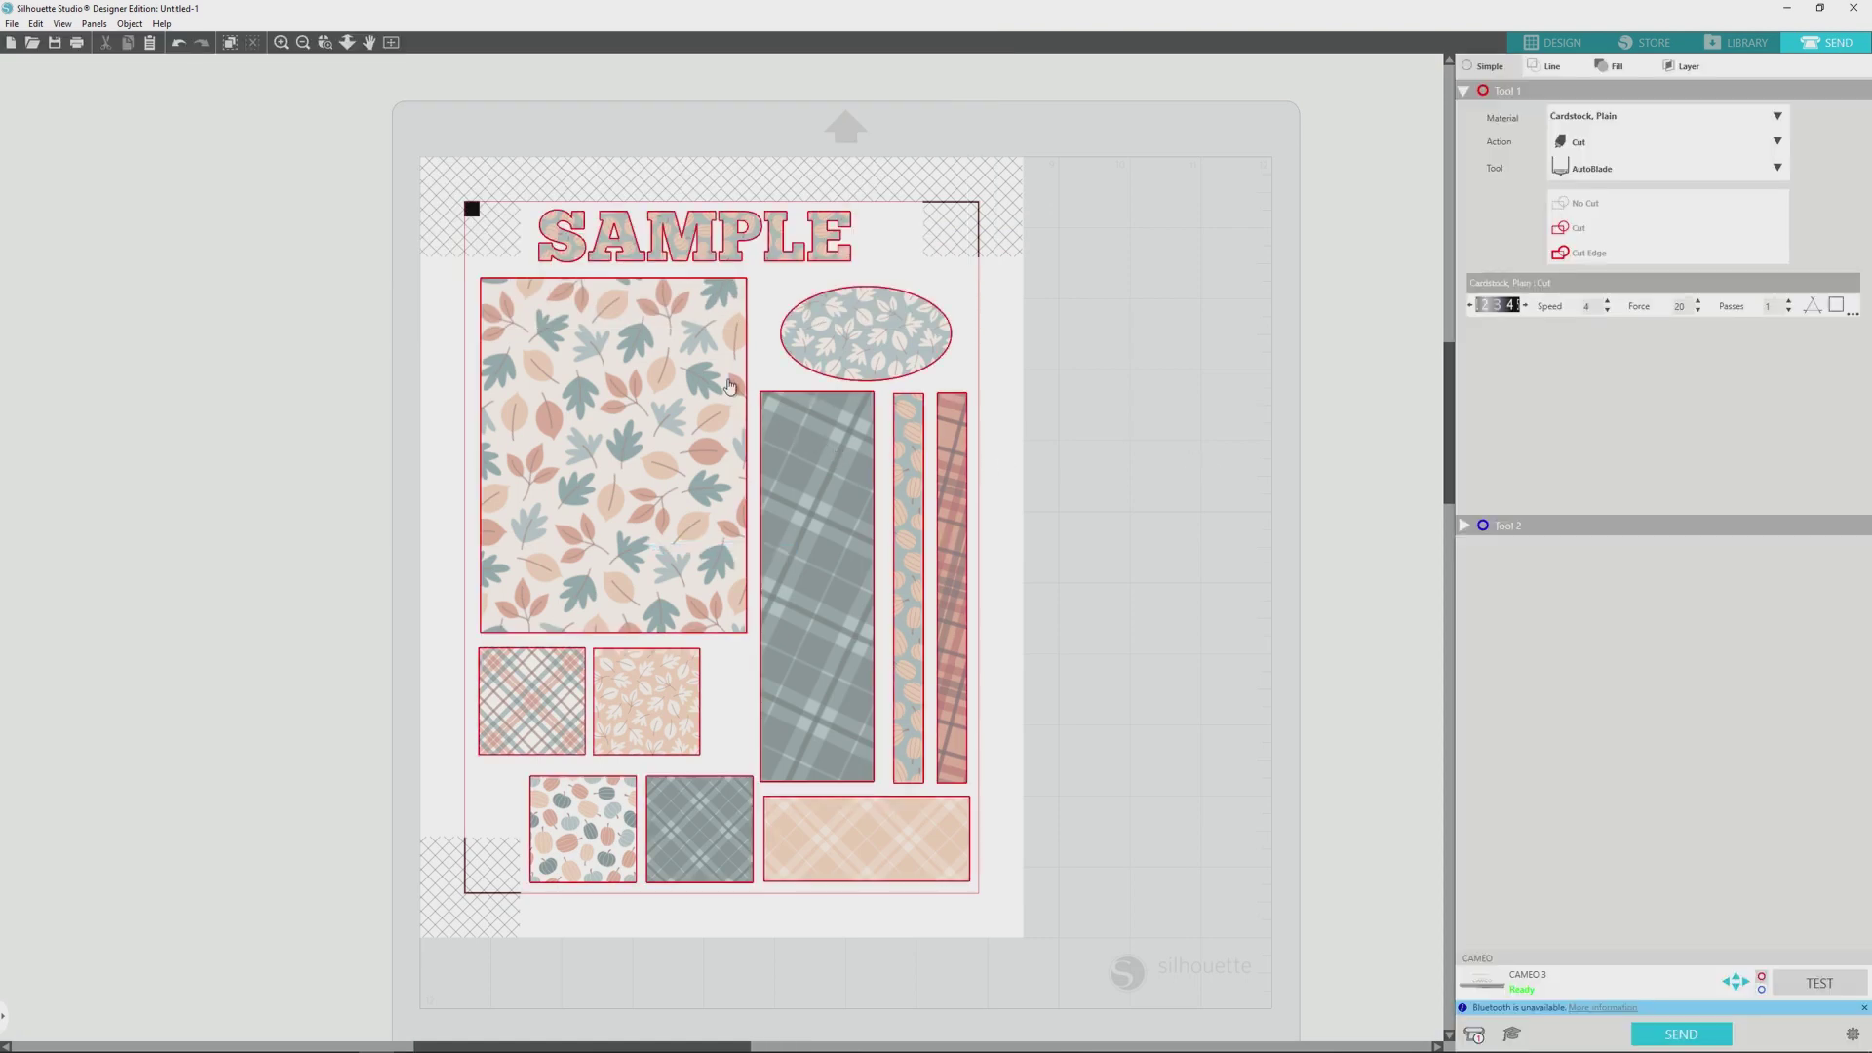
pyautogui.click(1528, 305)
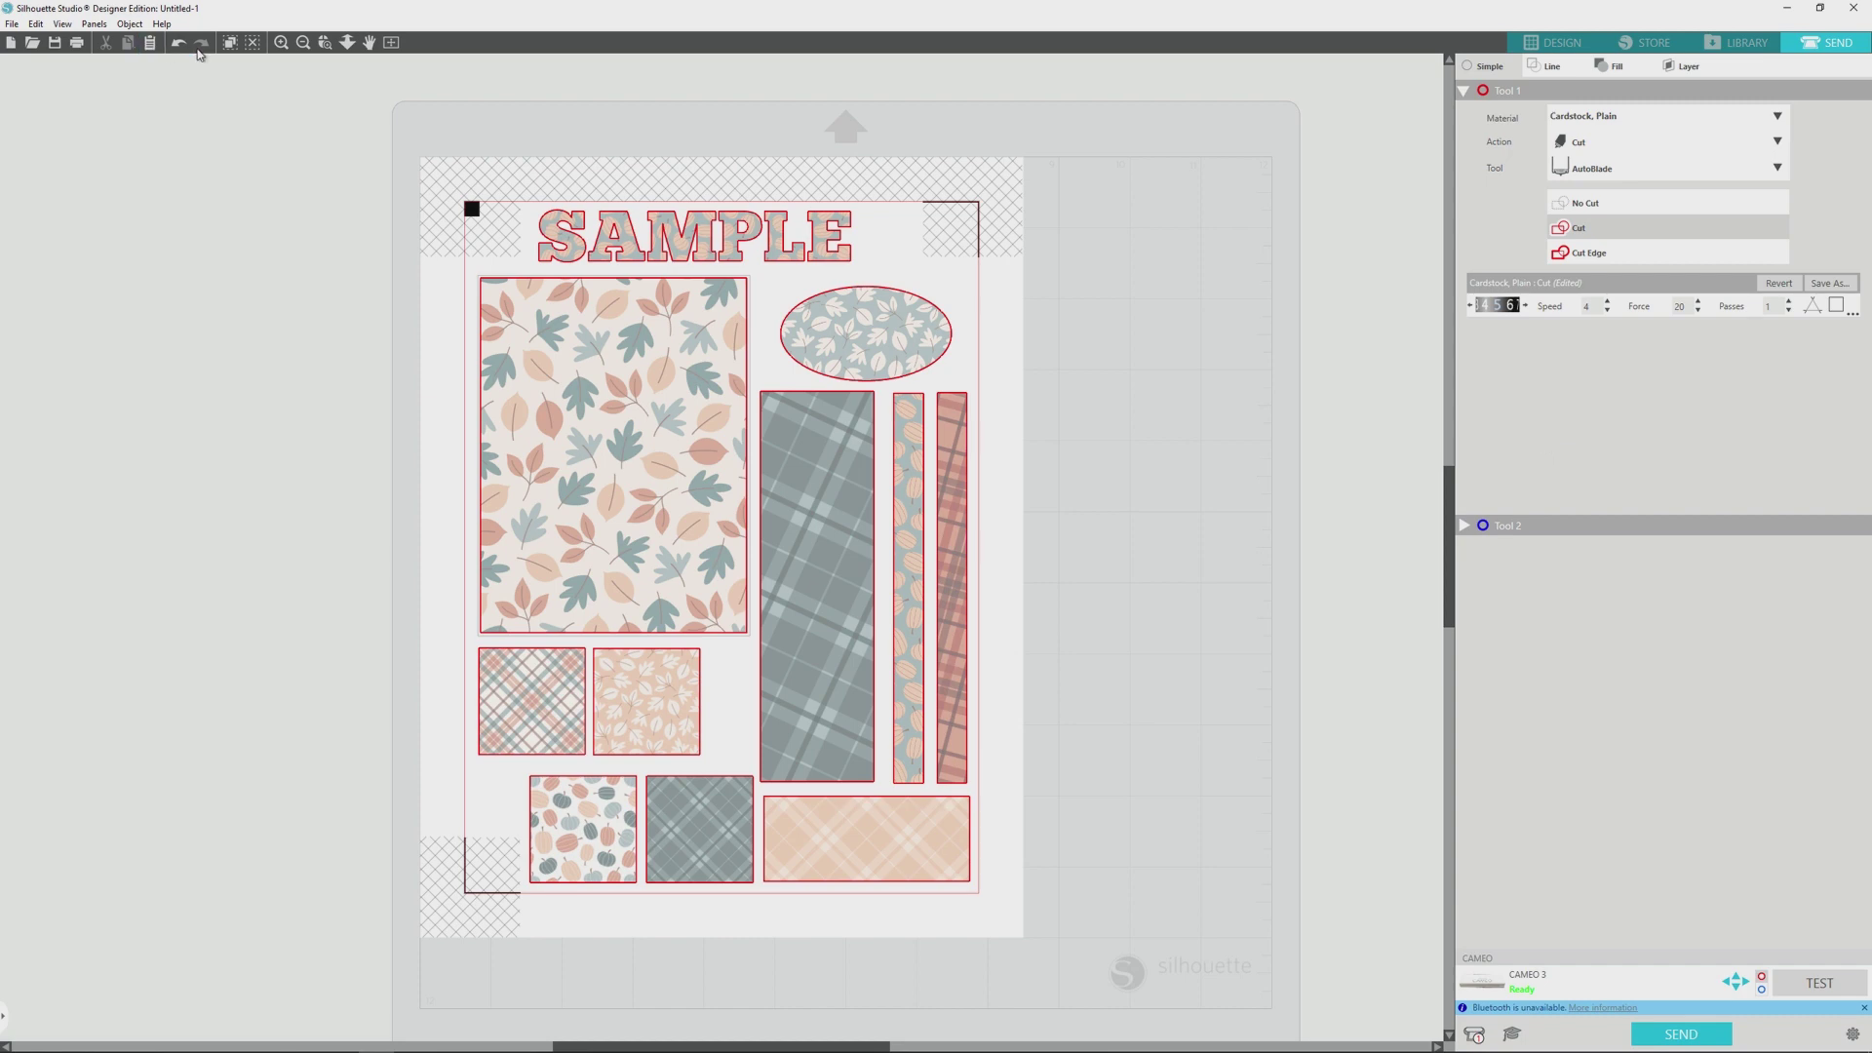
pyautogui.click(76, 41)
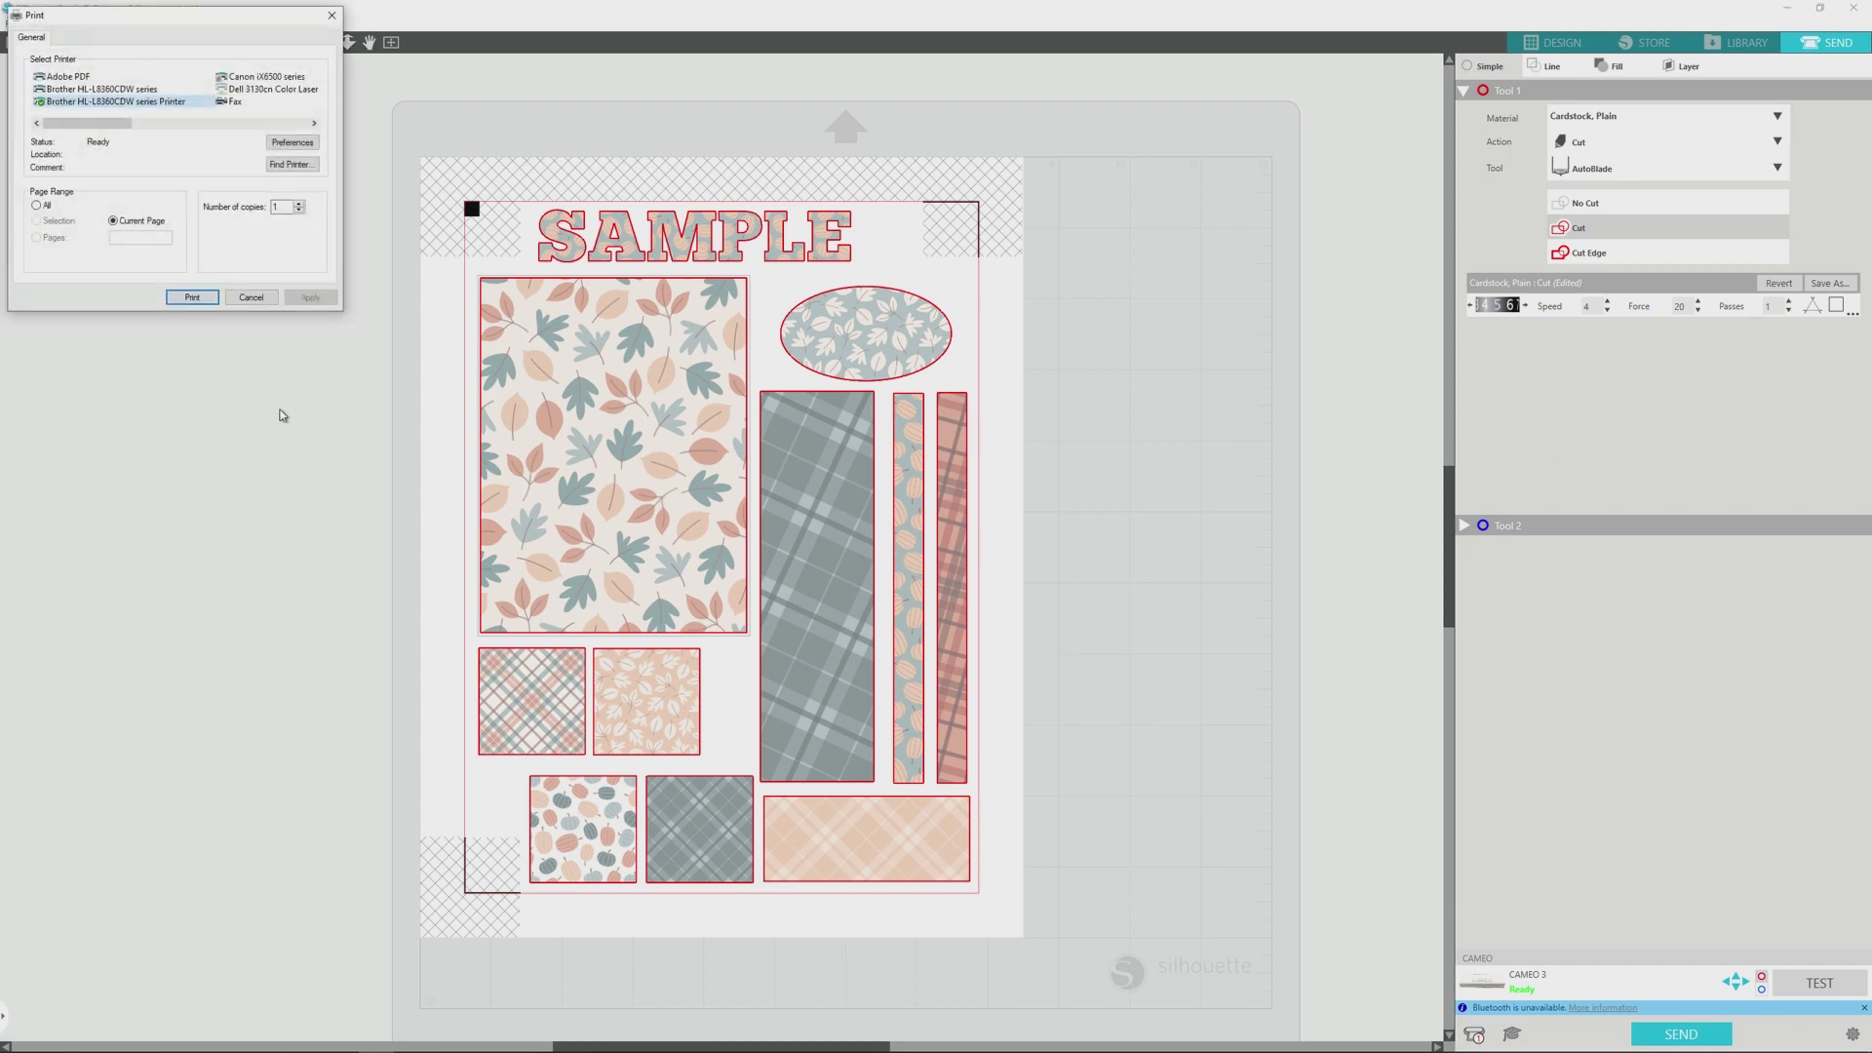
pyautogui.click(195, 298)
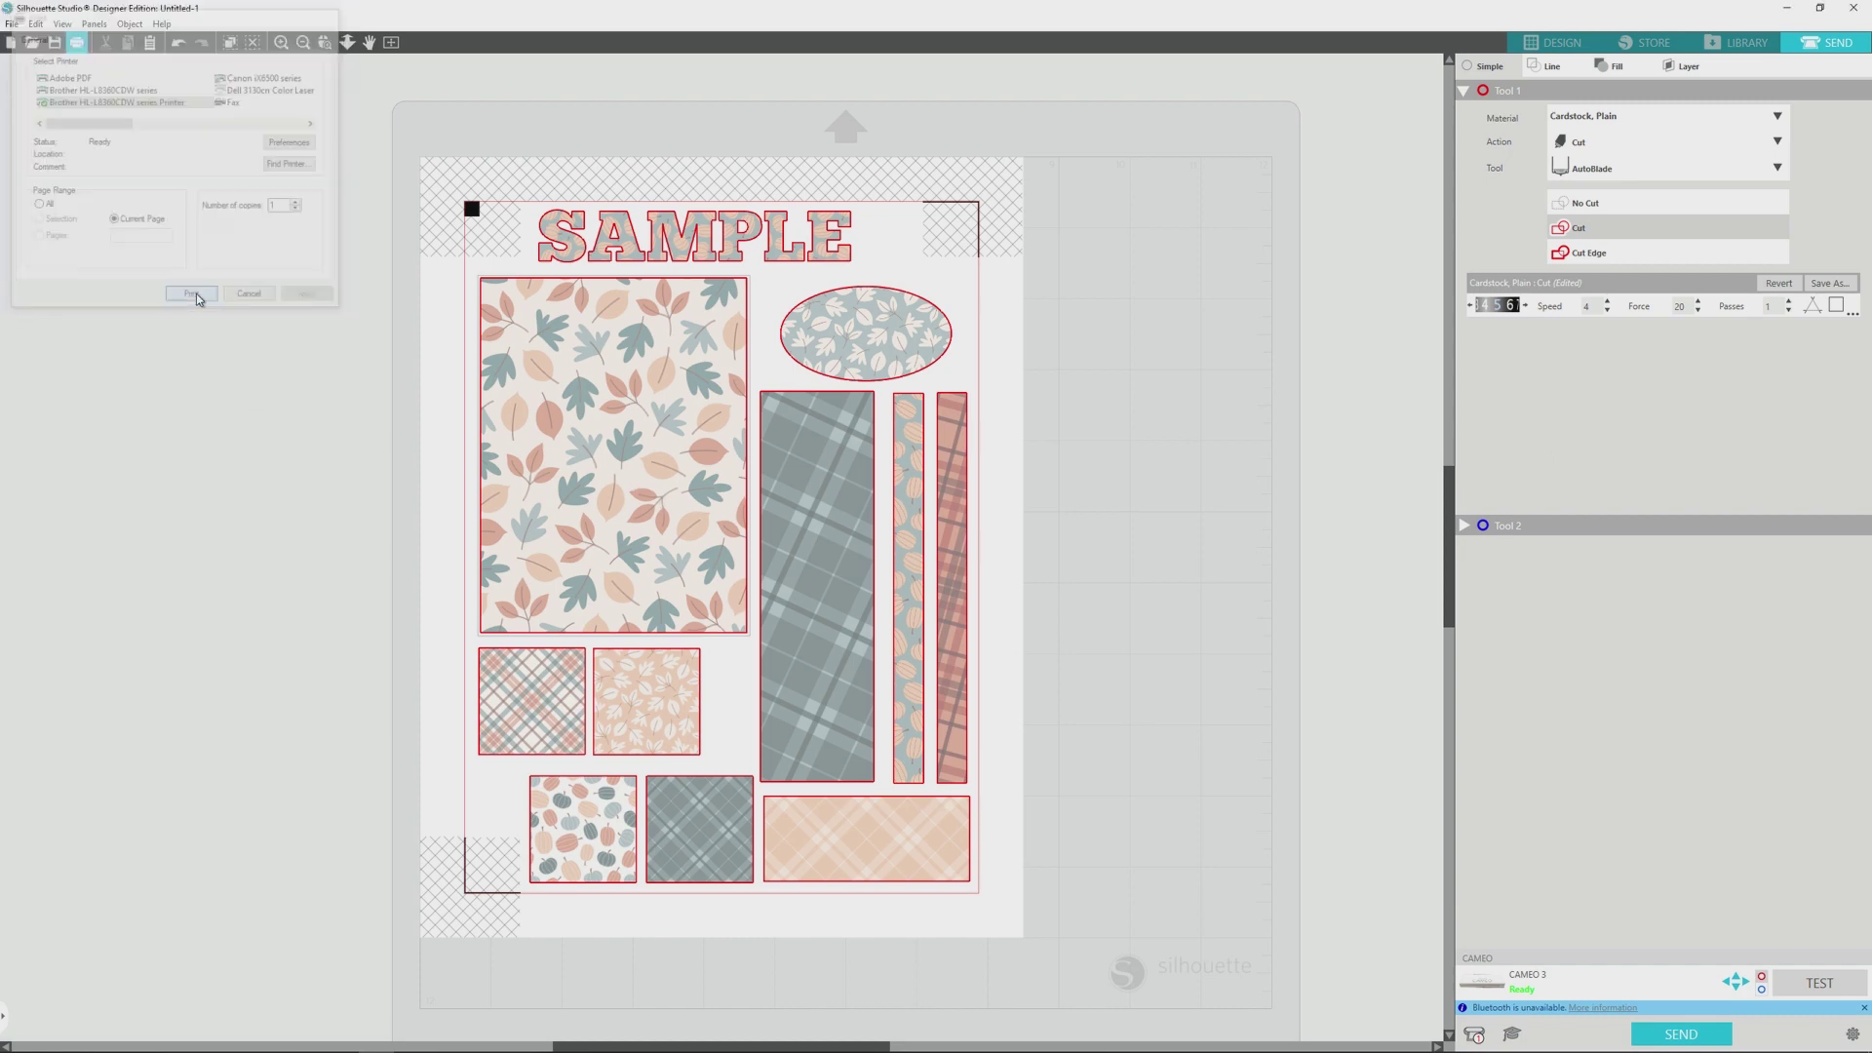